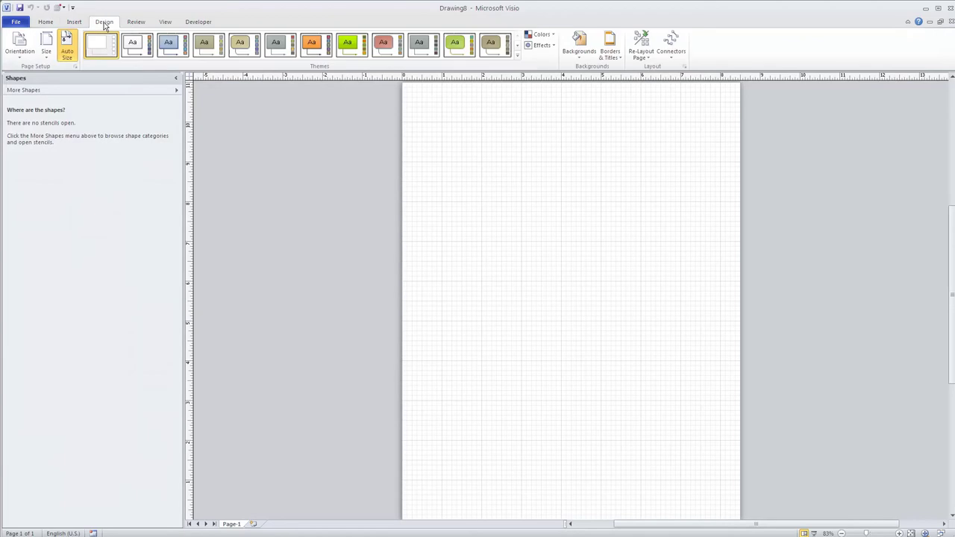
# Set the page orientation to landscape
pyautogui.click(23, 50)
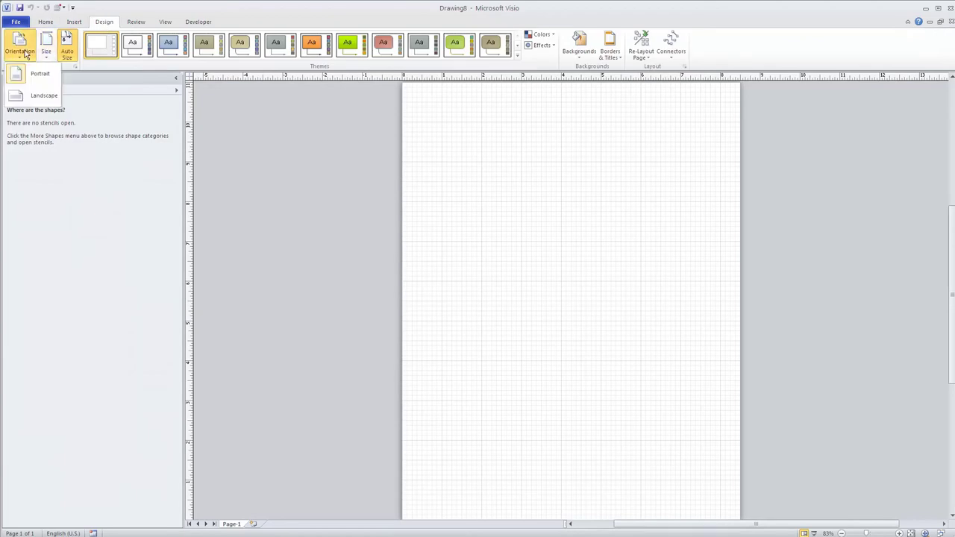
pyautogui.click(35, 97)
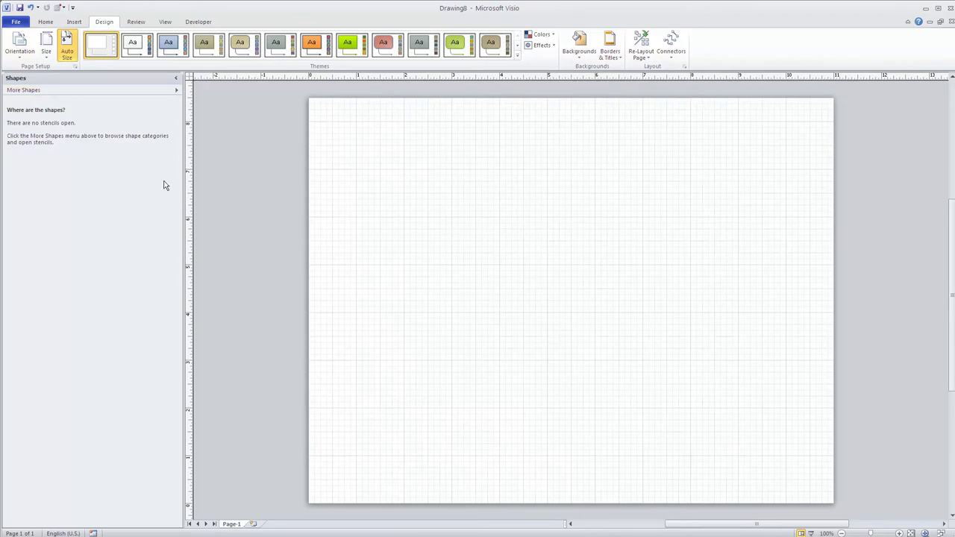
# Open the custom stencils CoverAllLib and FC2Assert from the saved personal shapes
pyautogui.click(35, 90)
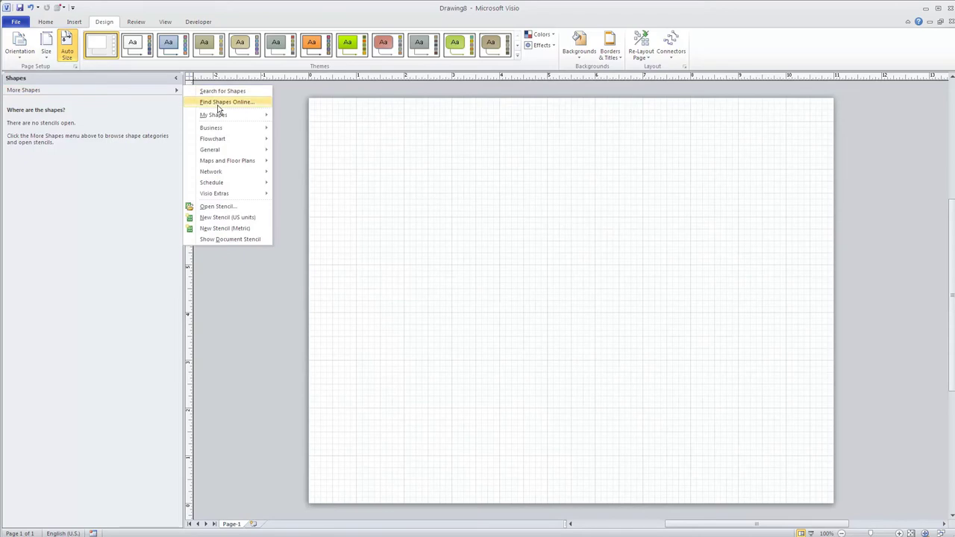
pyautogui.moveTo(215, 115)
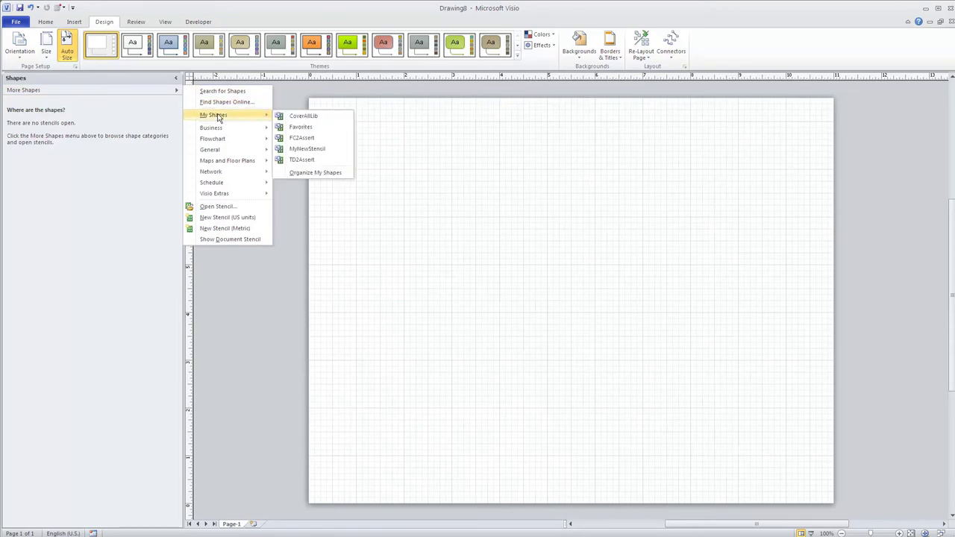
pyautogui.click(308, 118)
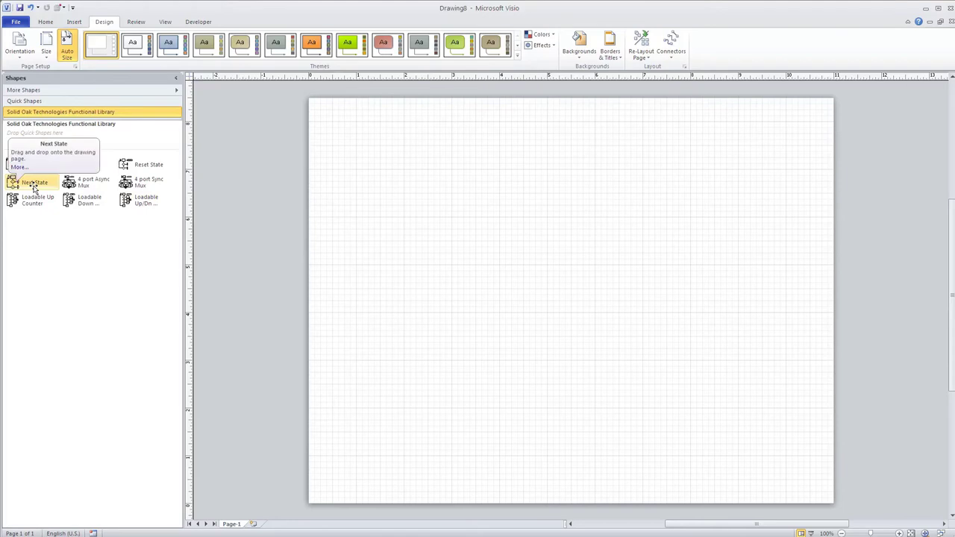
pyautogui.click(126, 93)
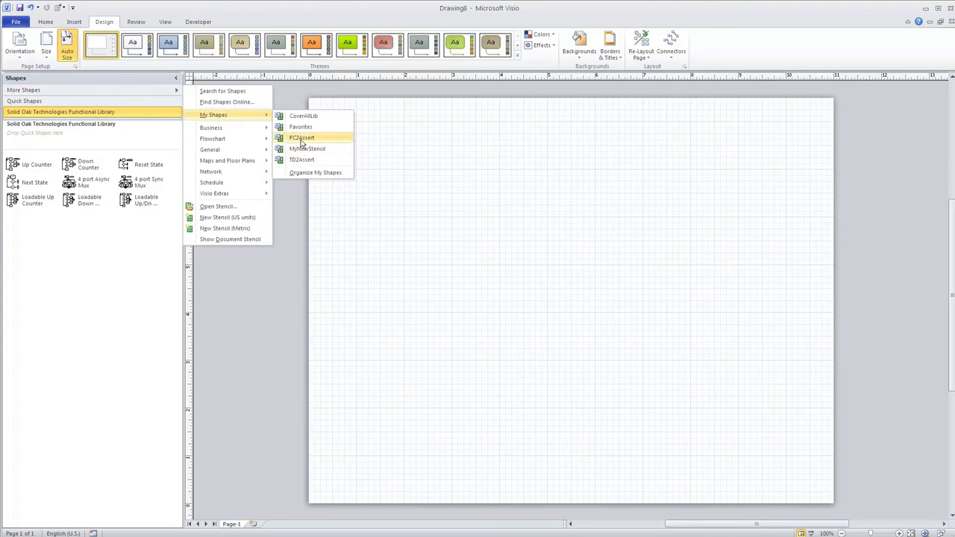
pyautogui.click(301, 139)
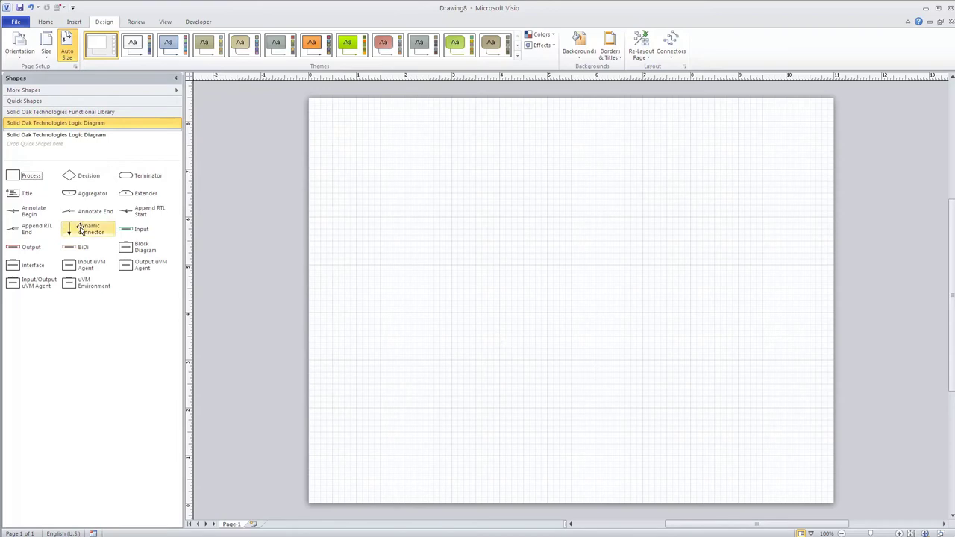
# Place a Title block in the page's lower-right corner with File Type SVA, File Name fsmdemo.1 and RTL File Name fsmdemo
pyautogui.moveTo(19, 196); pyautogui.dragTo(758, 445)
pyautogui.doubleClick(759, 445)
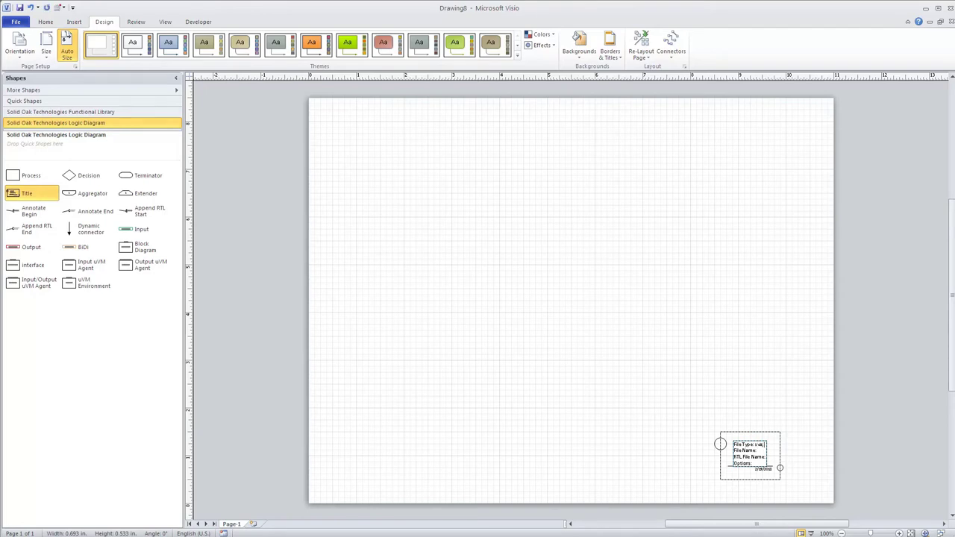
pyautogui.write('SVA')
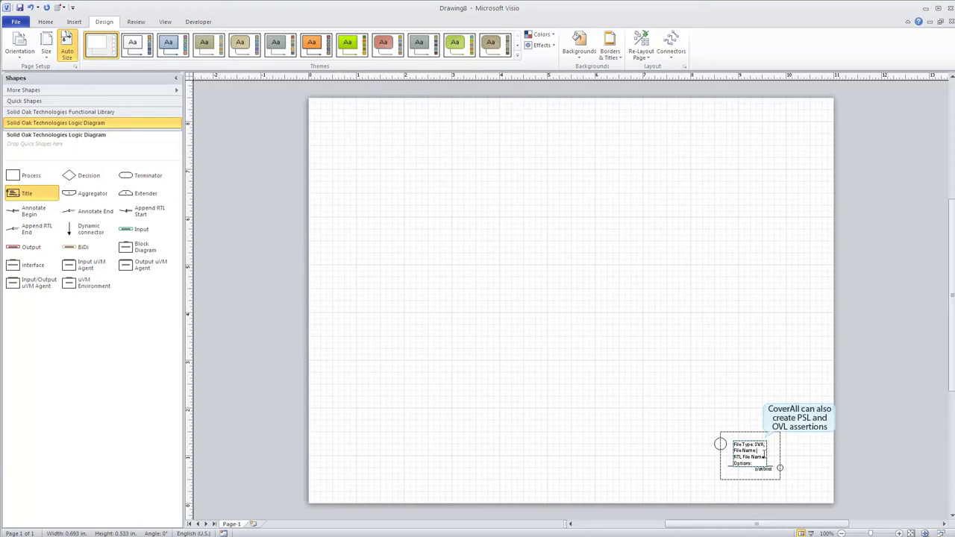
pyautogui.write('fsmdemo.v;')
pyautogui.click(757, 456)
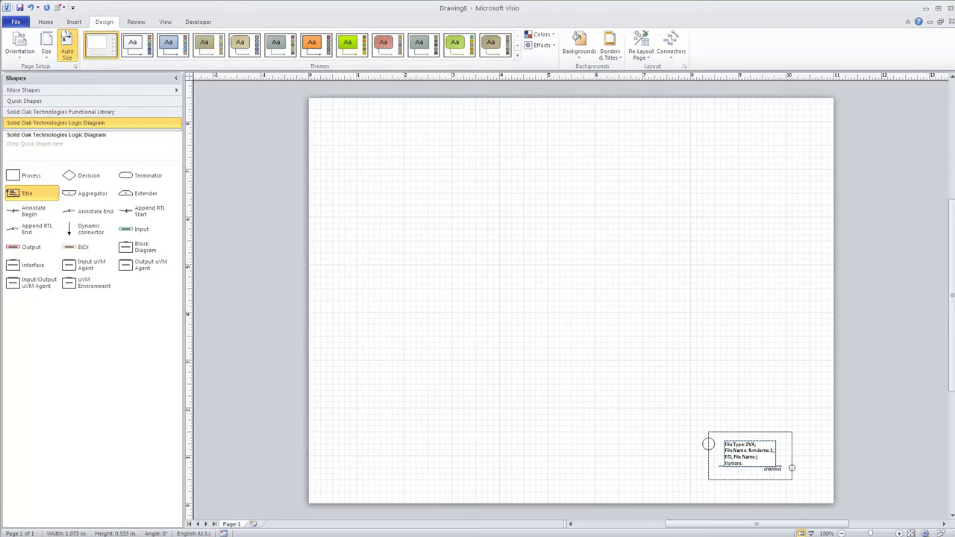
pyautogui.write('fsmdemo;')
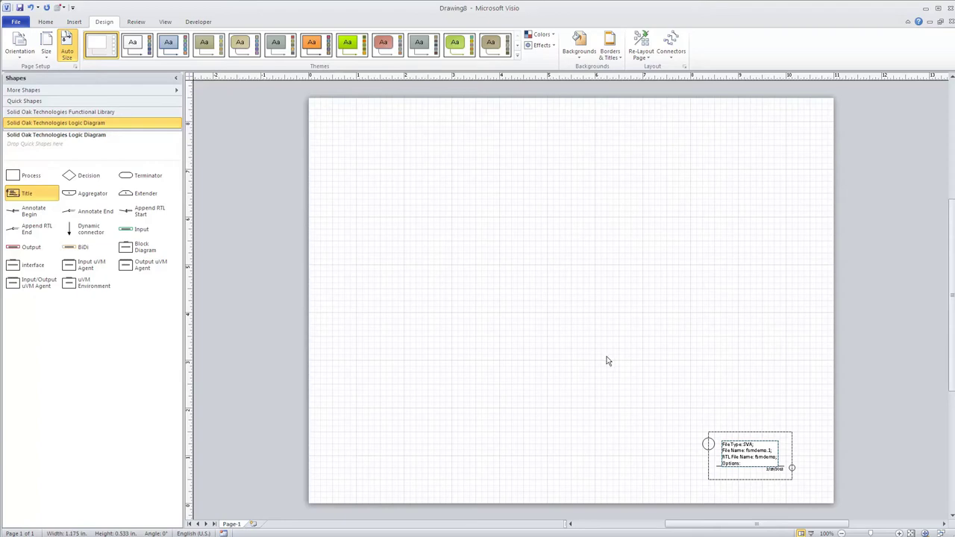
pyautogui.press('Escape')
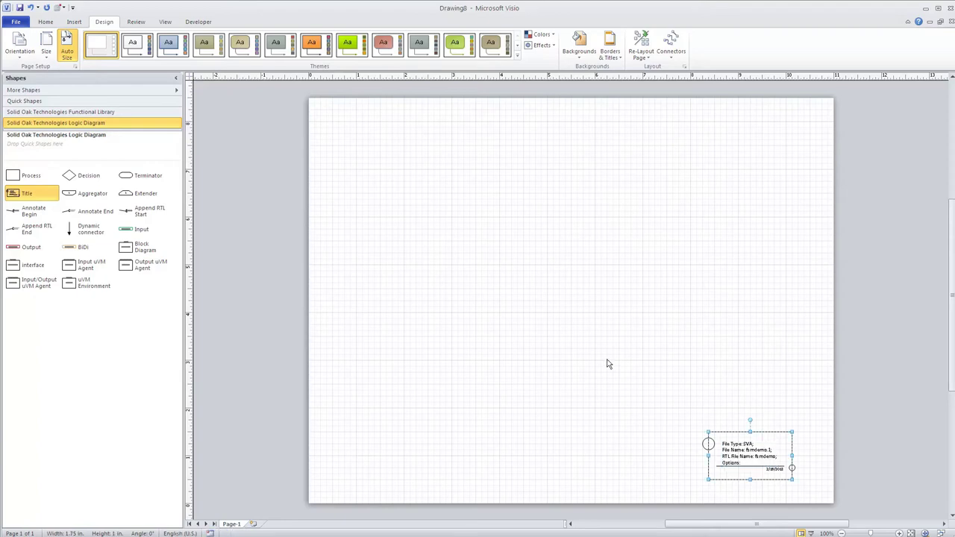
# Fill in the title block's Options line with "FsmVar = state;"
pyautogui.click(743, 463)
pyautogui.doubleClick(743, 463)
pyautogui.click(746, 464)
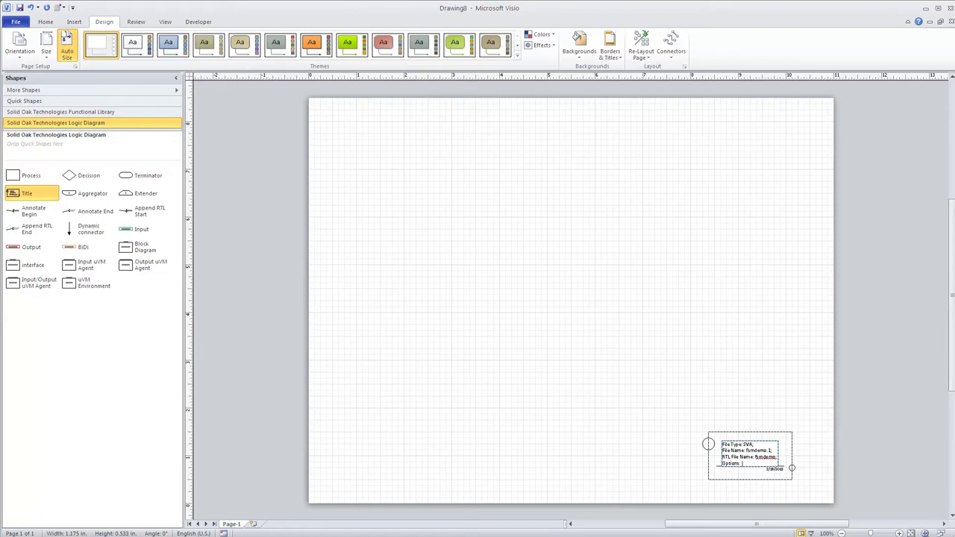
pyautogui.write('fsmVa')
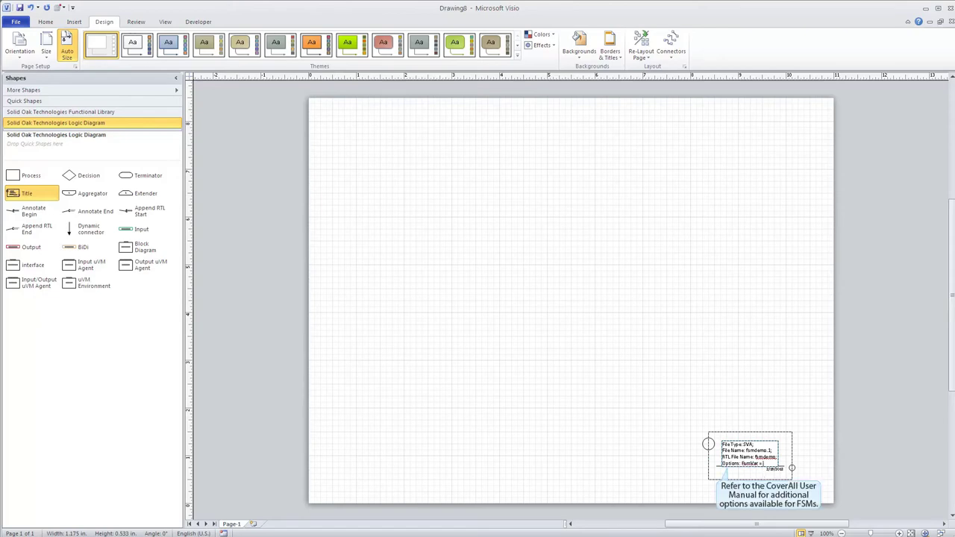
pyautogui.write('r =ste')
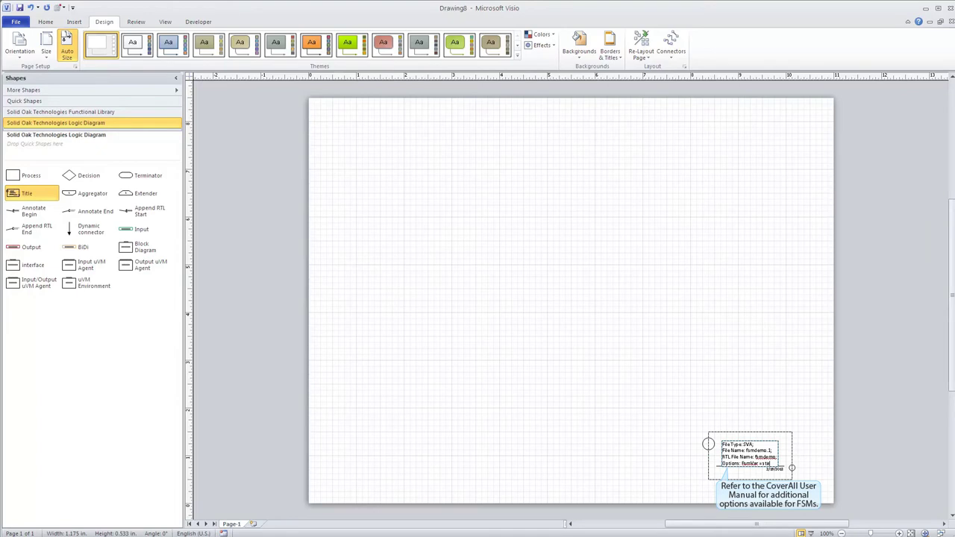
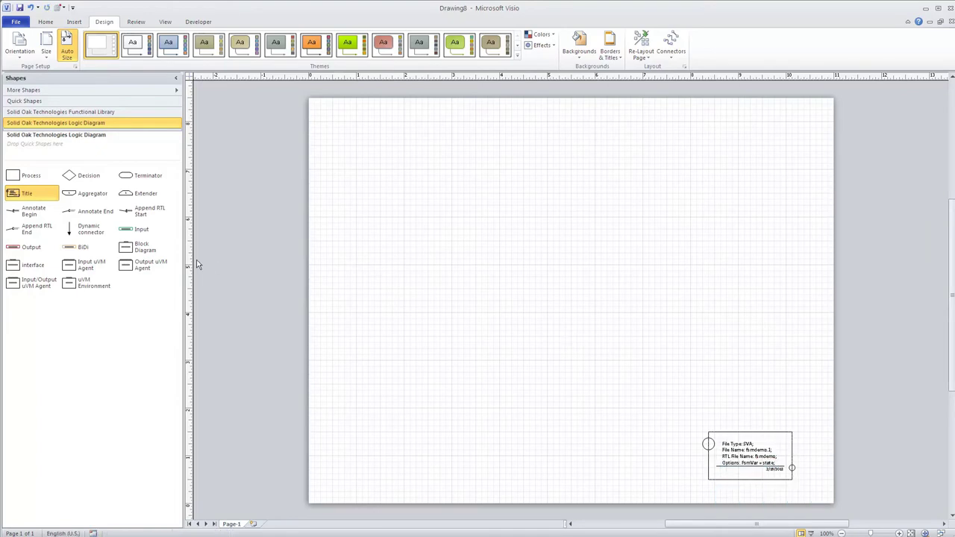
# Place a Reset State shape from the Functional Library in the page's upper-left area and ungroup it
pyautogui.click(28, 113)
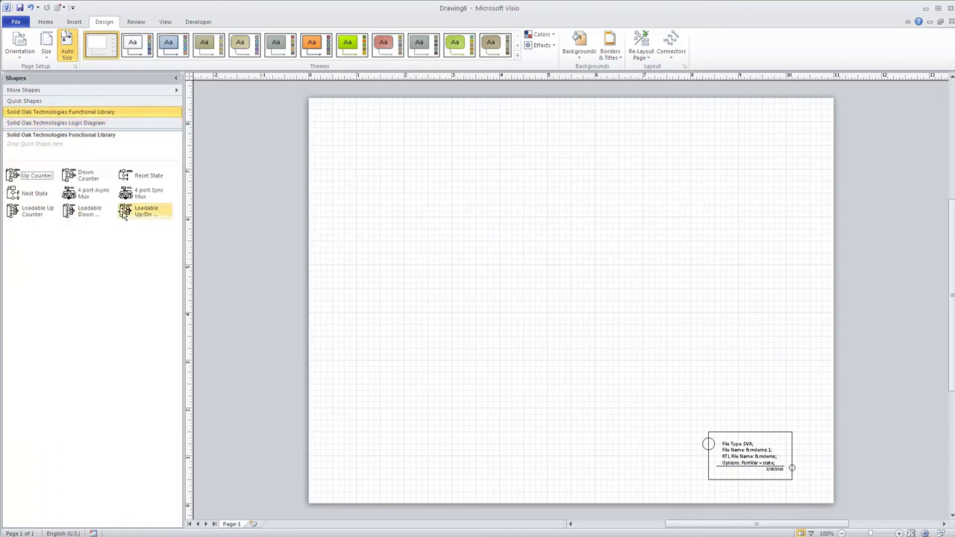
pyautogui.moveTo(143, 175); pyautogui.dragTo(452, 195)
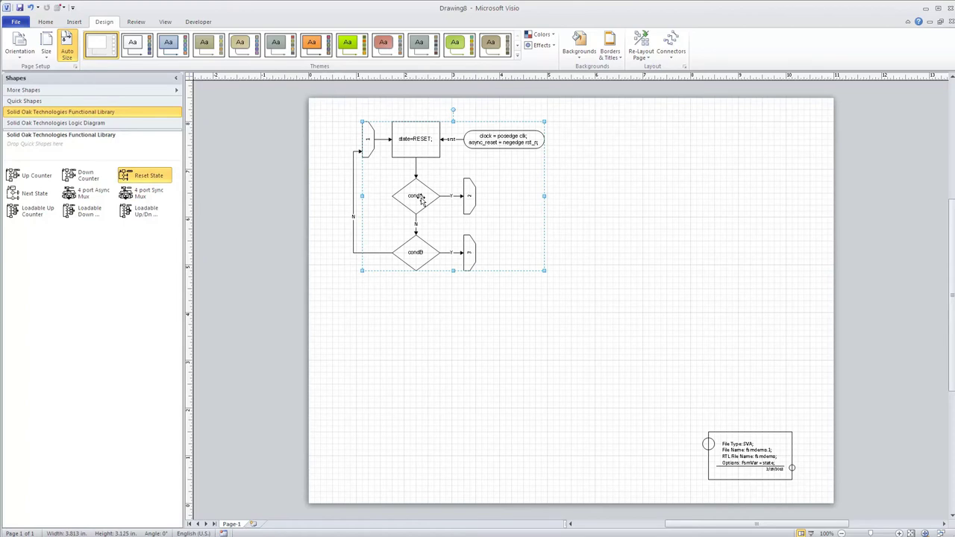
pyautogui.rightClick(421, 198)
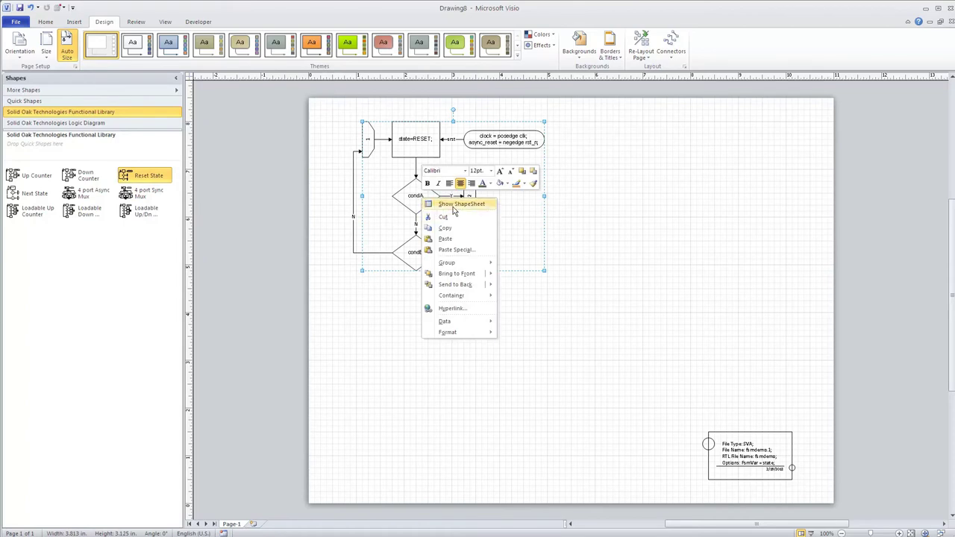
pyautogui.moveTo(453, 266)
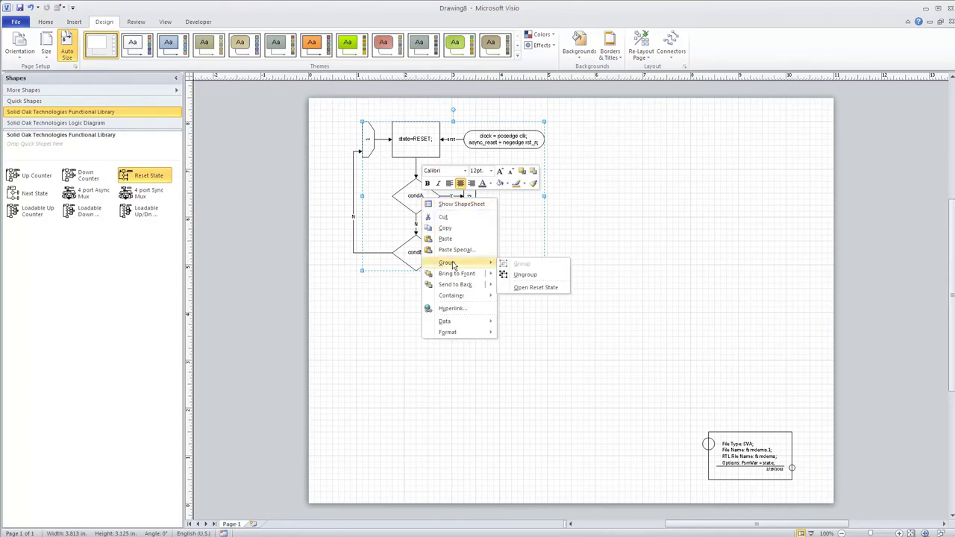
pyautogui.click(524, 274)
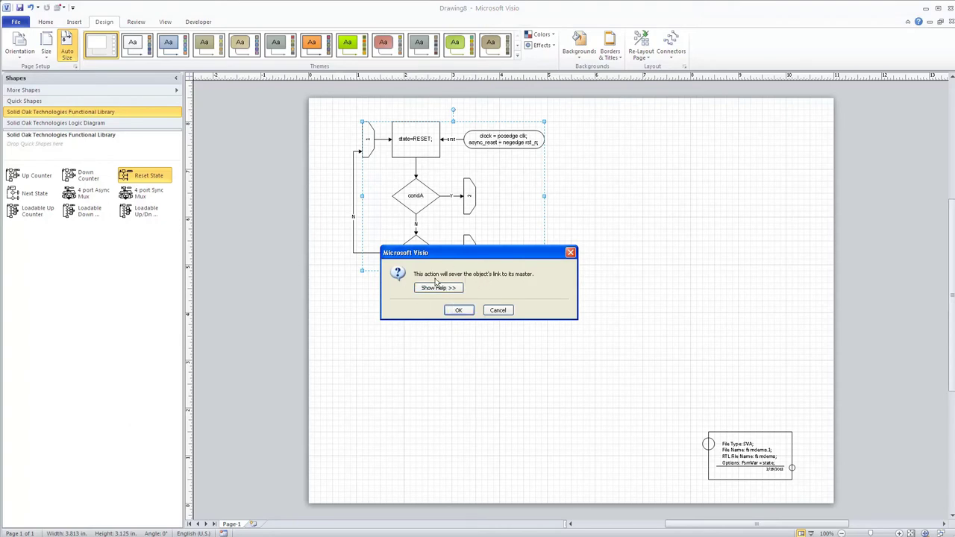
pyautogui.click(459, 310)
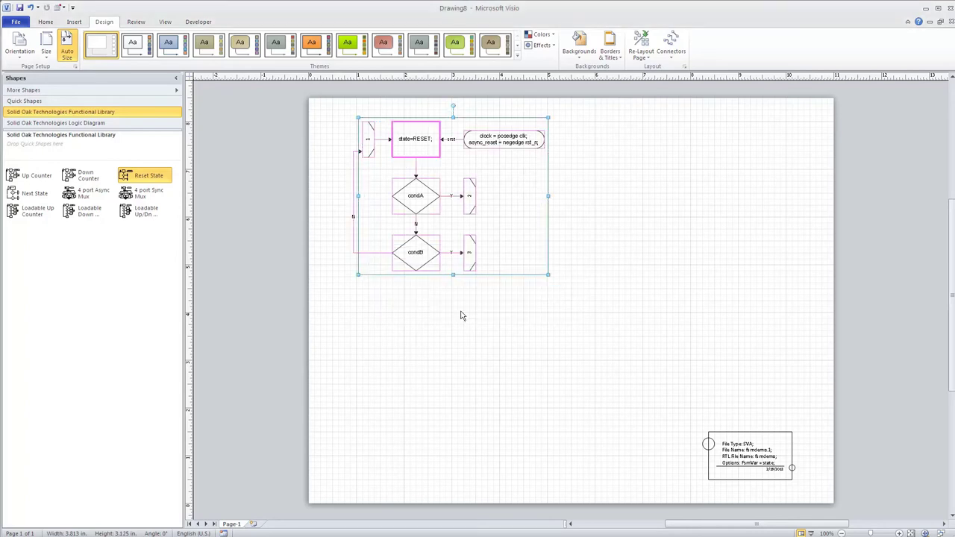
pyautogui.click(603, 194)
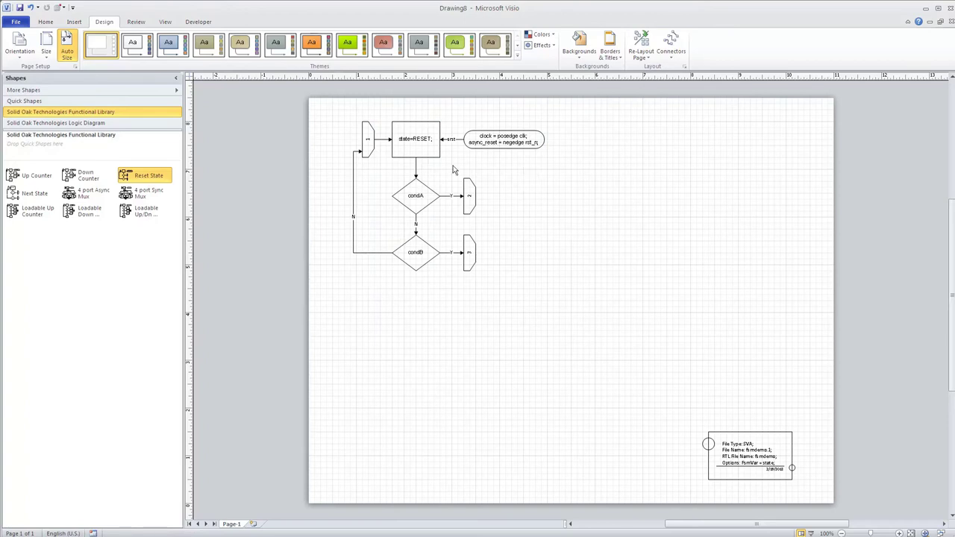
# Add a Next State shape in the page's upper-right area and ungroup it
pyautogui.moveTo(12, 194); pyautogui.dragTo(681, 196)
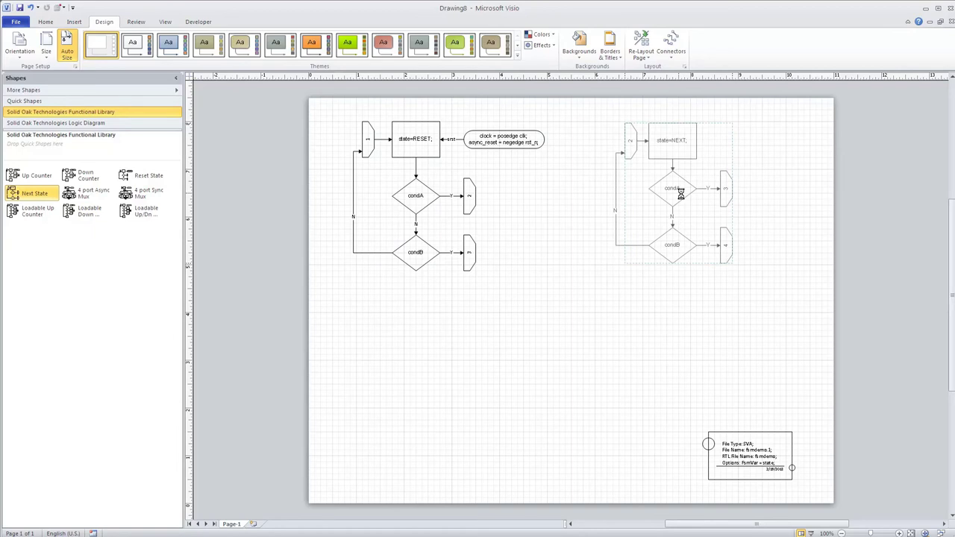
pyautogui.rightClick(680, 193)
pyautogui.moveTo(709, 259)
pyautogui.click(782, 271)
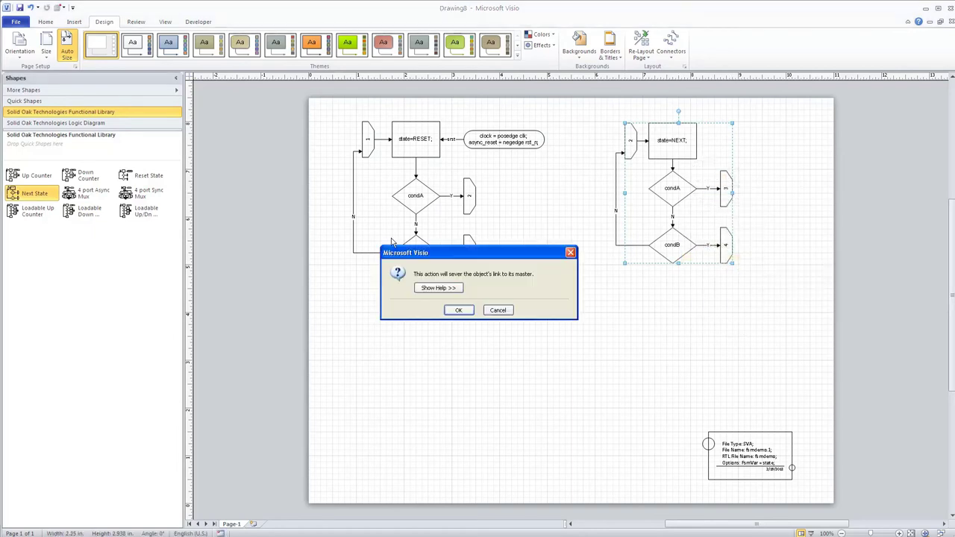
pyautogui.click(458, 310)
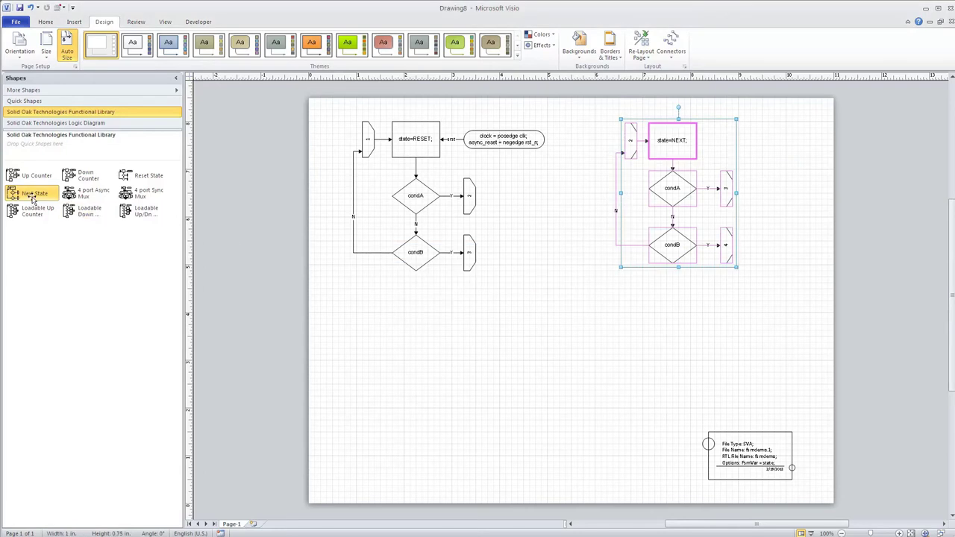
# Add a second Next State shape below the reset state flowchart and ungroup it
pyautogui.moveTo(33, 198); pyautogui.dragTo(429, 371)
pyautogui.rightClick(429, 370)
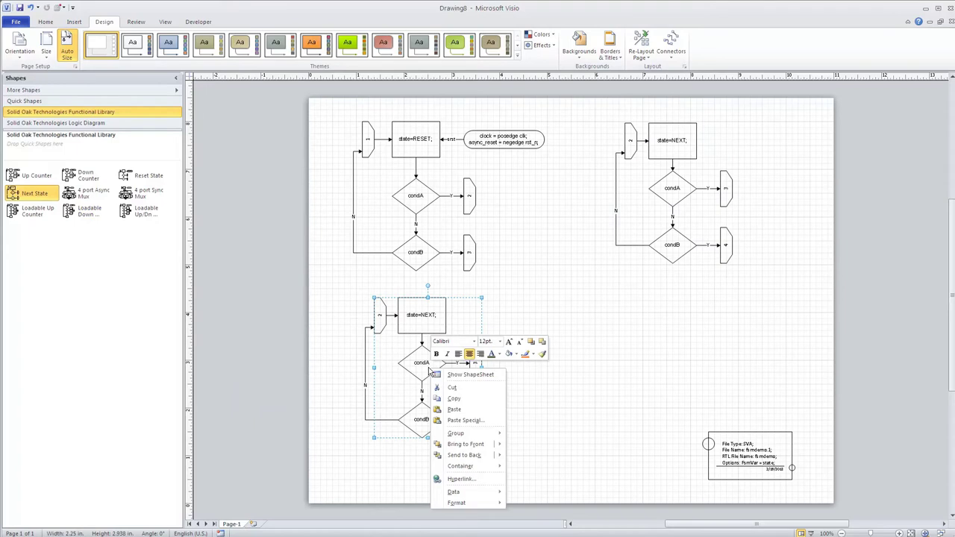
pyautogui.moveTo(477, 433)
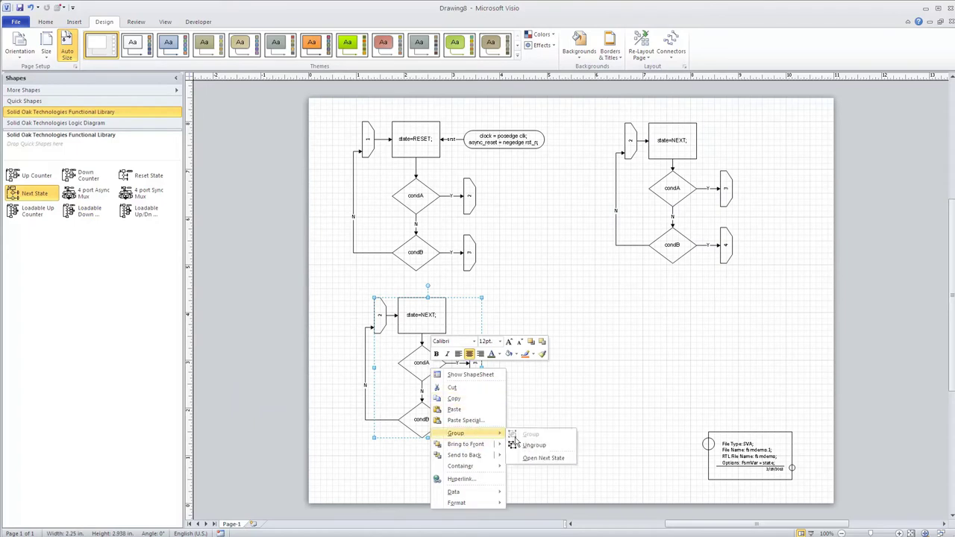
pyautogui.click(531, 445)
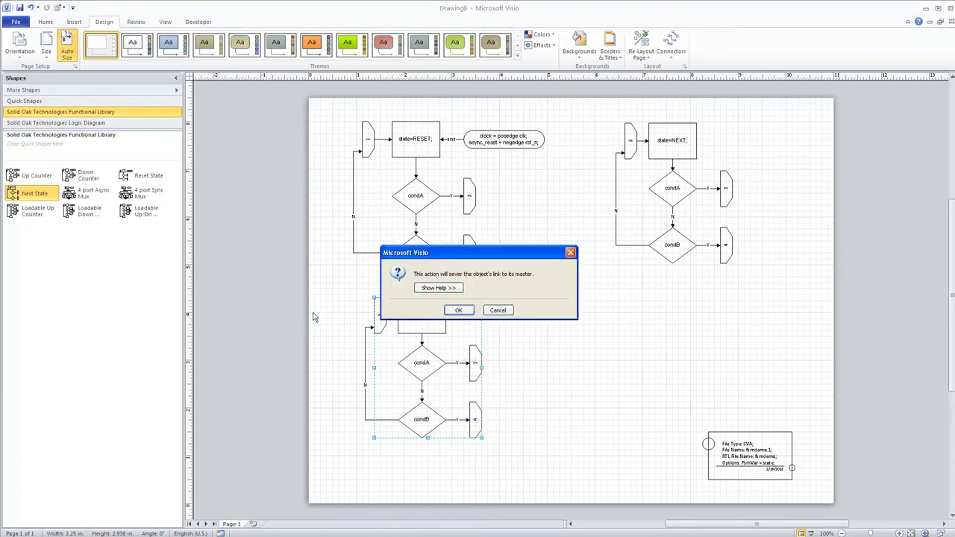
pyautogui.click(462, 309)
# Add a third Next State shape in the page's lower-right area, above the title block, and ungroup it
pyautogui.moveTo(455, 375); pyautogui.dragTo(641, 352)
pyautogui.rightClick(640, 354)
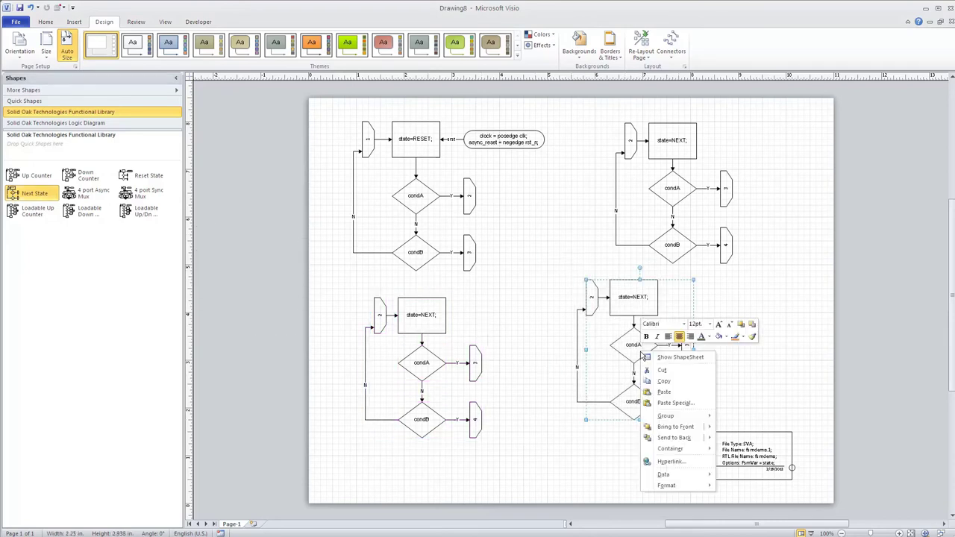
pyautogui.moveTo(668, 418)
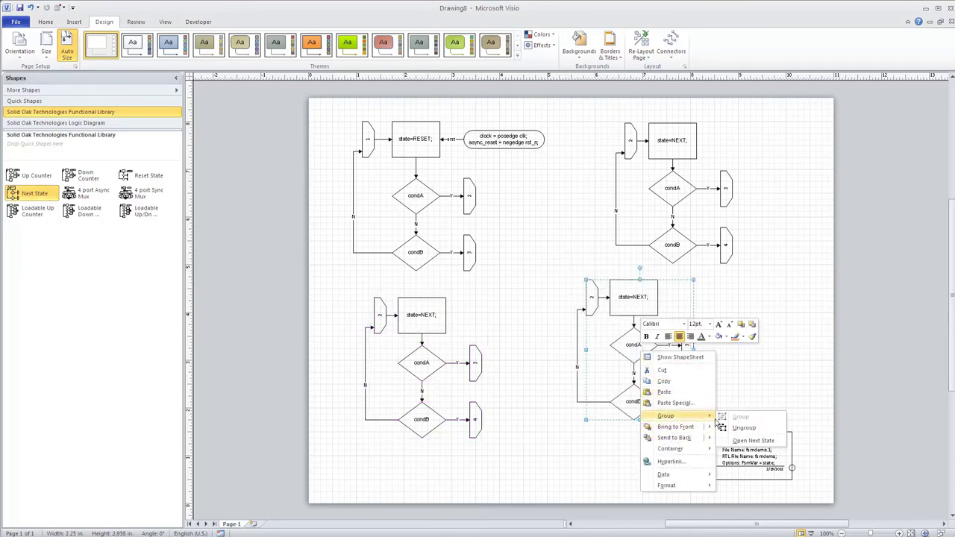
pyautogui.click(743, 428)
pyautogui.click(461, 310)
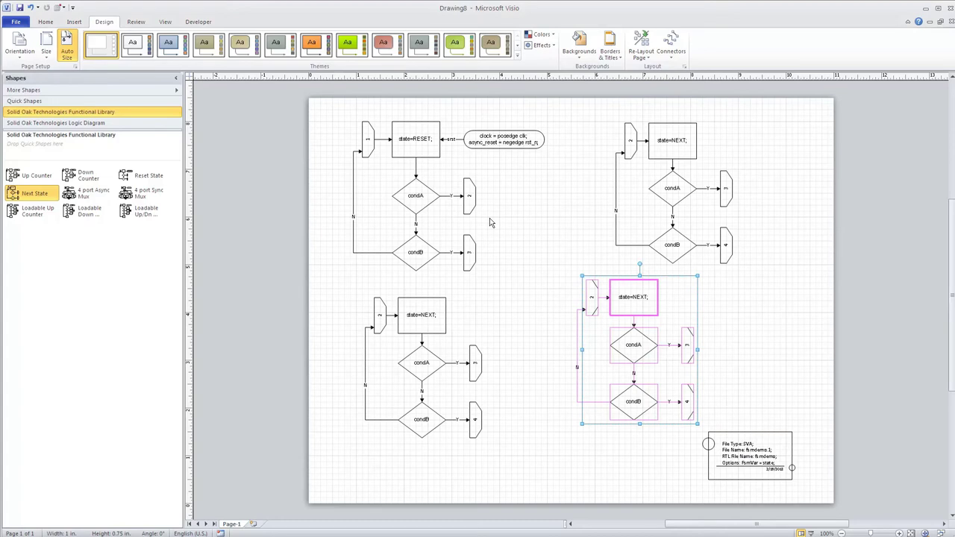
# Replace RESET with CNT0 in the state assignment of the reset flowchart's process box
pyautogui.doubleClick(423, 141)
pyautogui.click(420, 143)
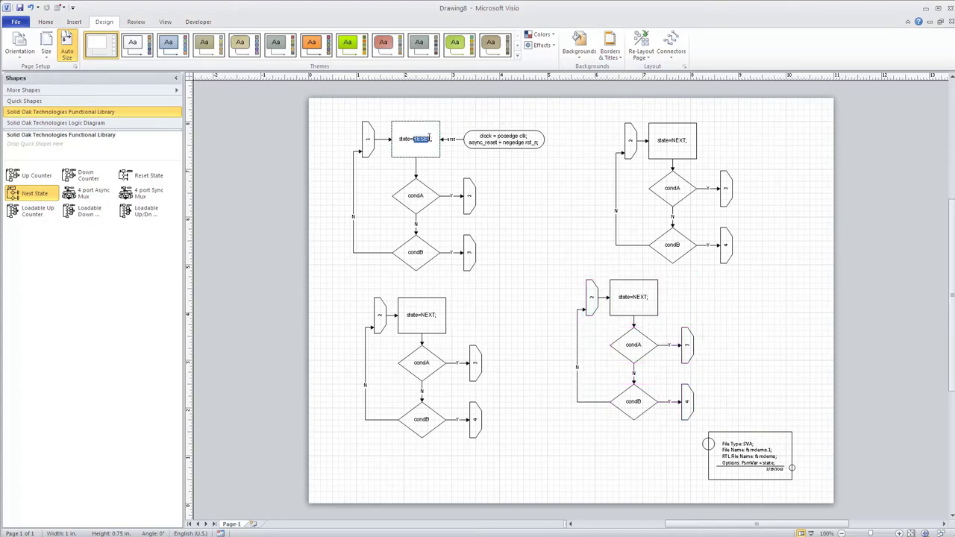
pyautogui.write('CNT0')
# Change the state assignment in the upper-right flowchart's process box to "state=CNT1;"
pyautogui.doubleClick(678, 143)
pyautogui.click(673, 141)
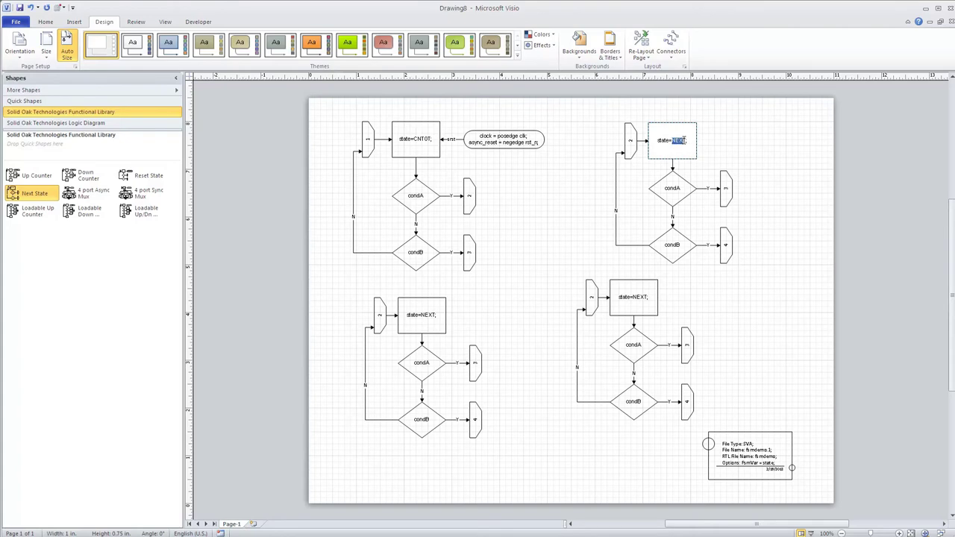
pyautogui.write('CNT1;')
# Remove the extra character after CNT0 in the reset flowchart's process box so it reads "state=CNT0;"
pyautogui.doubleClick(430, 142)
pyautogui.click(429, 149)
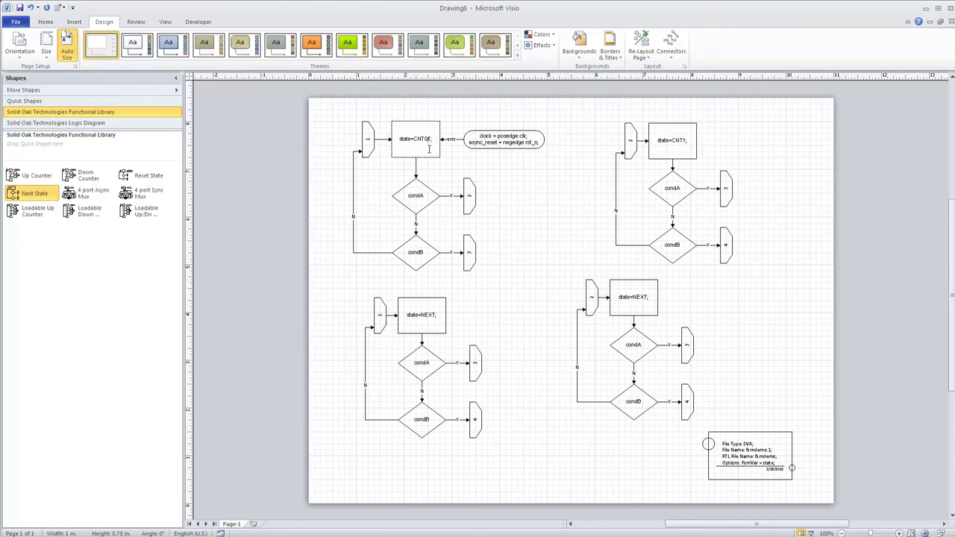
pyautogui.press('Delete')
# Change the state assignment in the lower-left flowchart's process box to "state=CNT2;"
pyautogui.doubleClick(421, 315)
pyautogui.click(425, 315)
pyautogui.doubleClick(426, 315)
pyautogui.write('CNT2')
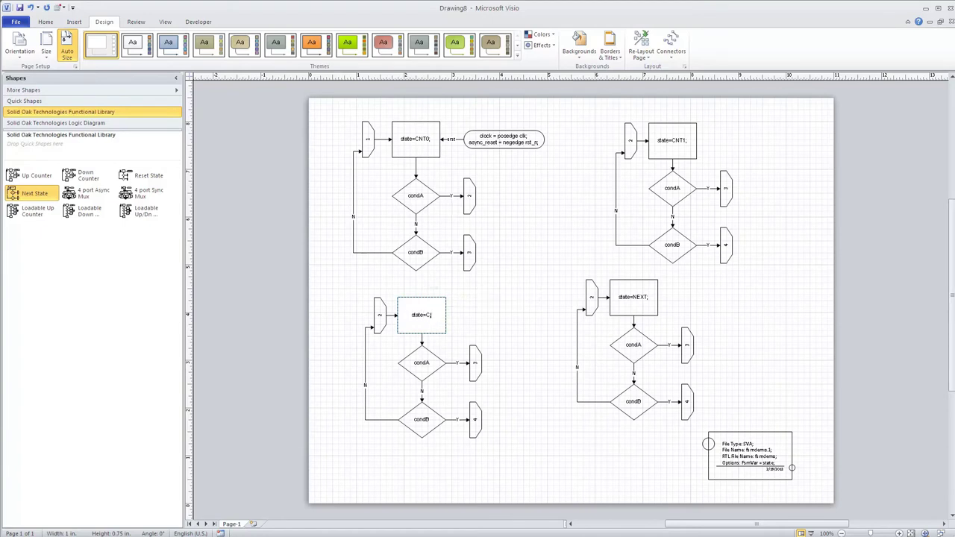
# Change the state assignment in the lower-right flowchart's process box to "state=CNT3;"
pyautogui.doubleClick(640, 298)
pyautogui.doubleClick(641, 301)
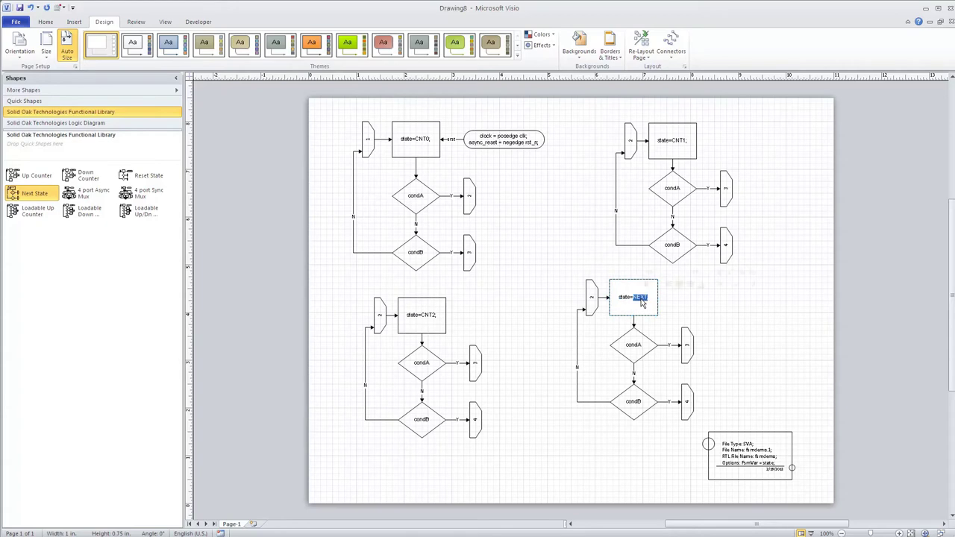
pyautogui.write('CNT3;')
pyautogui.click(516, 285)
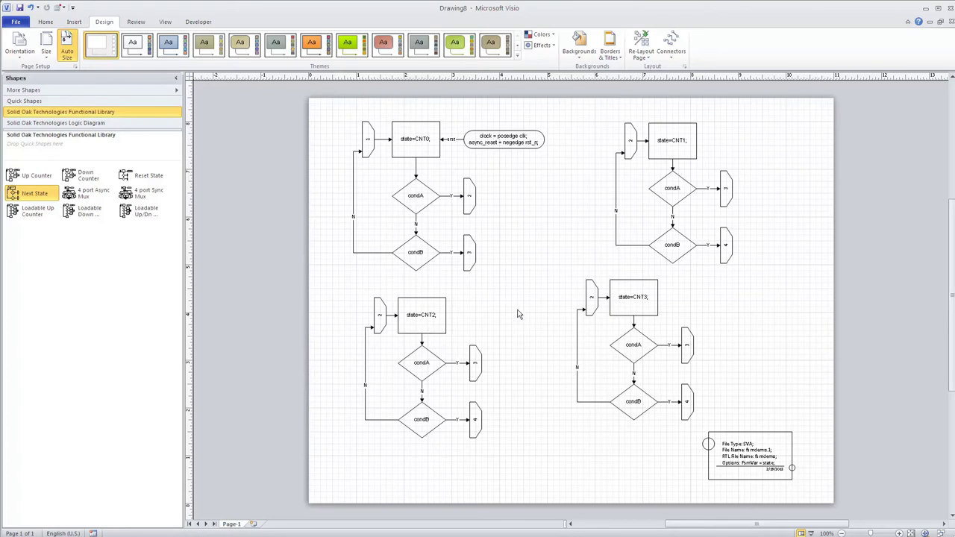
# Add the bit range [1:0] to the state variable in the CNT0 process box, giving "state[1:0]=CNT0;"
pyautogui.click(413, 142)
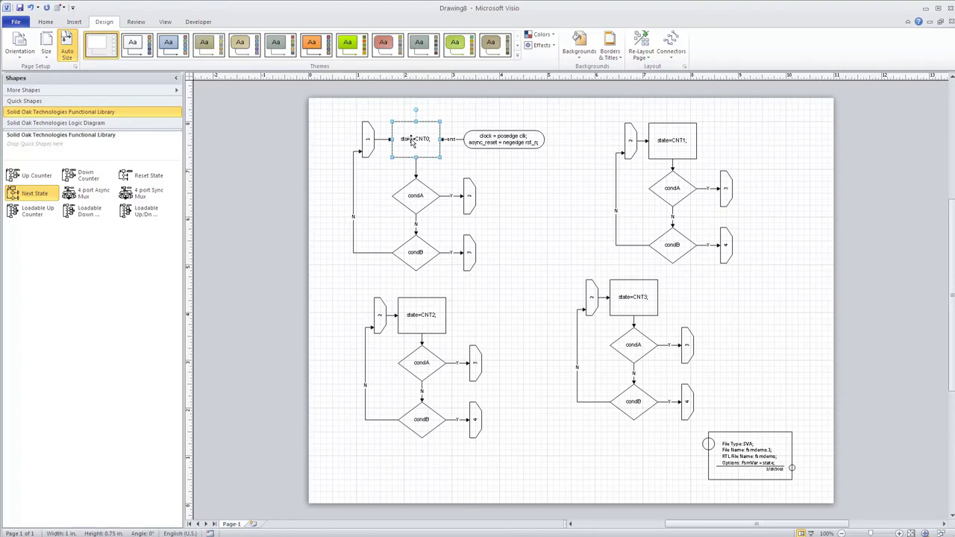
pyautogui.doubleClick(413, 142)
pyautogui.click(415, 149)
pyautogui.write('[1]')
pyautogui.write(':')
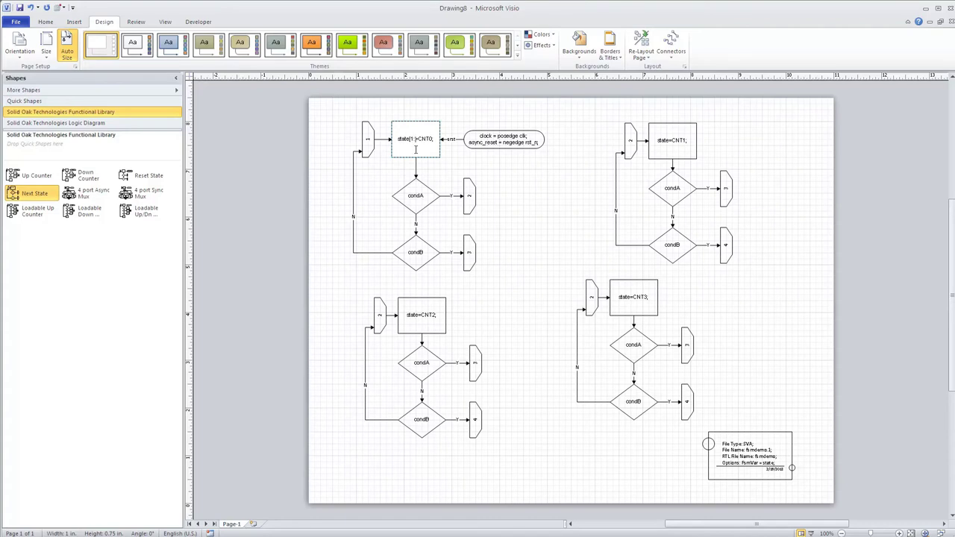
pyautogui.write('0')
pyautogui.write('0')
pyautogui.click(479, 172)
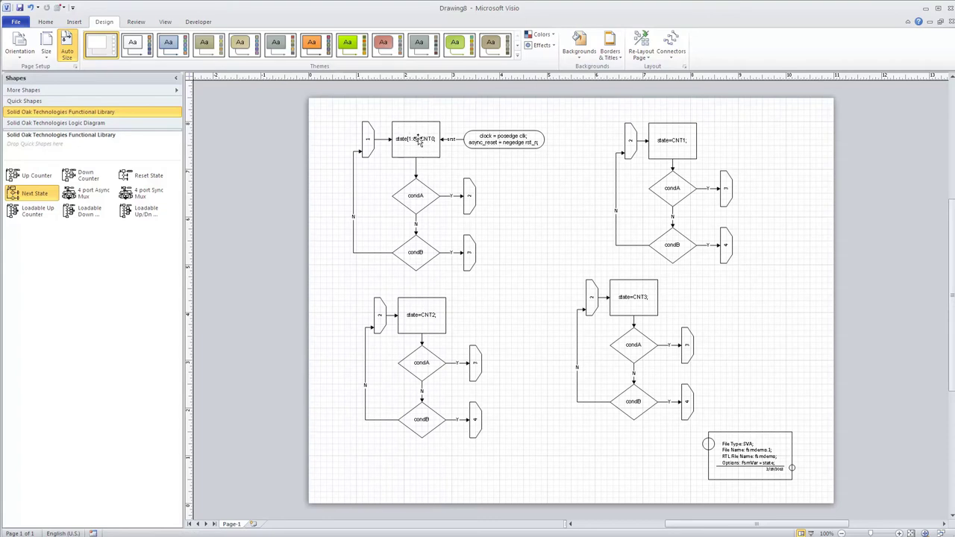
# Delete the label on the arrow linking the clock and async reset shape to the CNT0 process box
pyautogui.doubleClick(451, 140)
pyautogui.press('Delete')
pyautogui.press('Escape')
# Replace the CNT0 flowchart's decision conditions condA and condB with up and dn
pyautogui.click(426, 194)
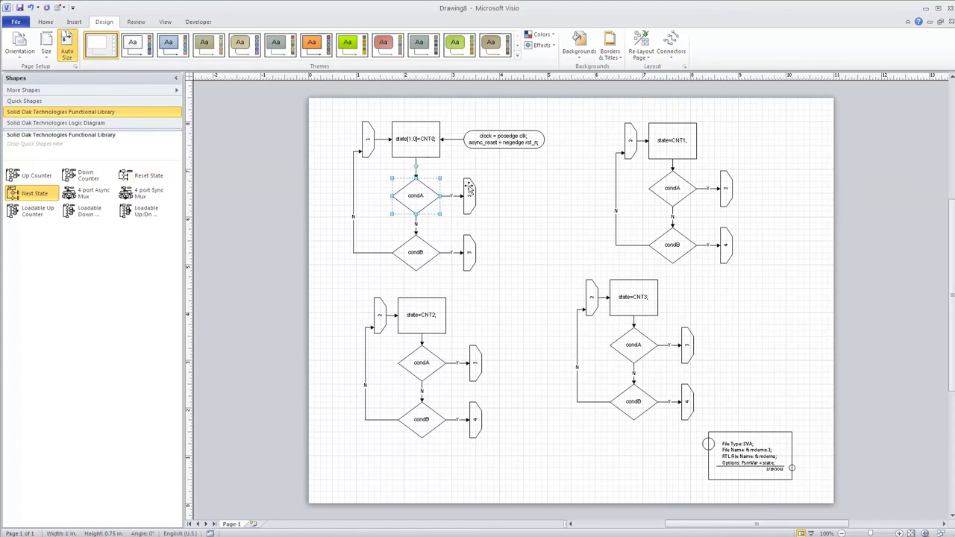
pyautogui.doubleClick(420, 198)
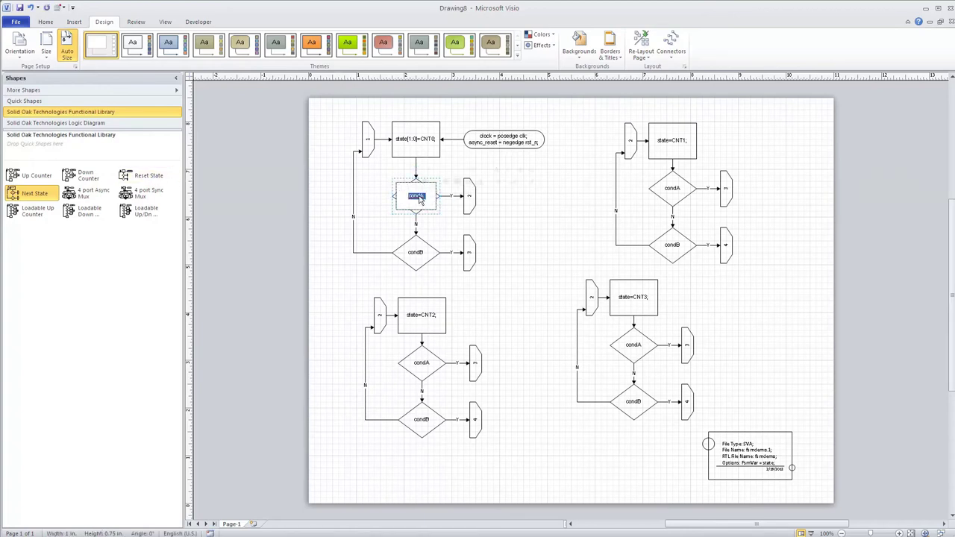
pyautogui.write('up')
pyautogui.doubleClick(416, 254)
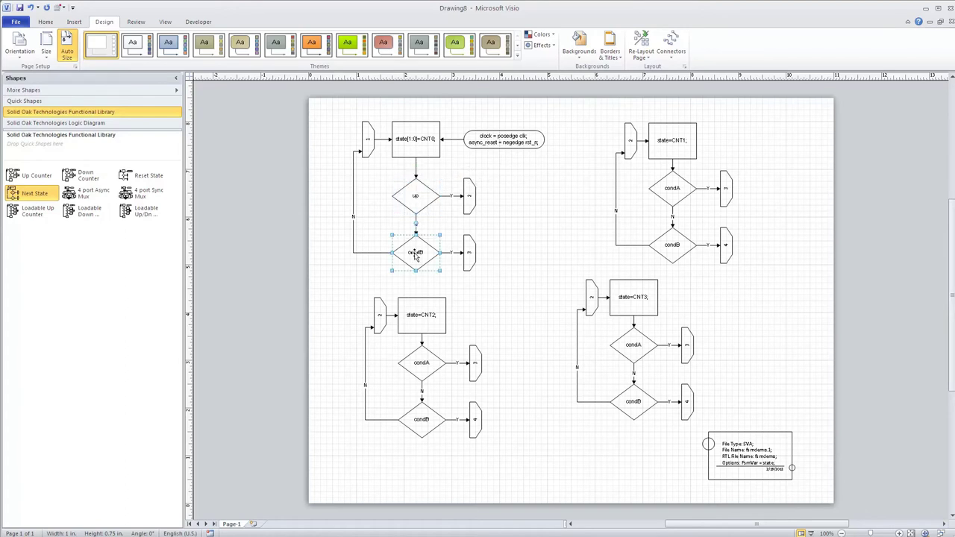
pyautogui.press('BackSpace')
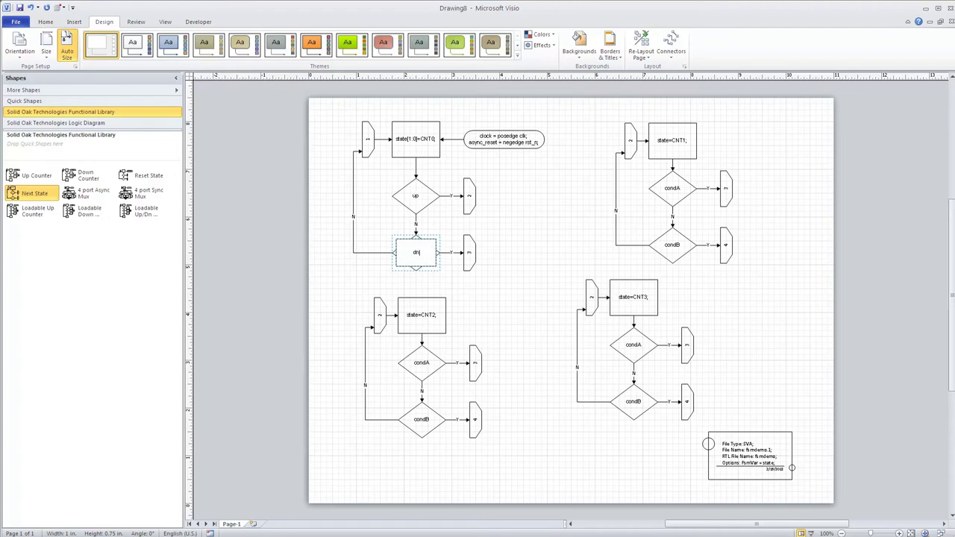
pyautogui.click(519, 231)
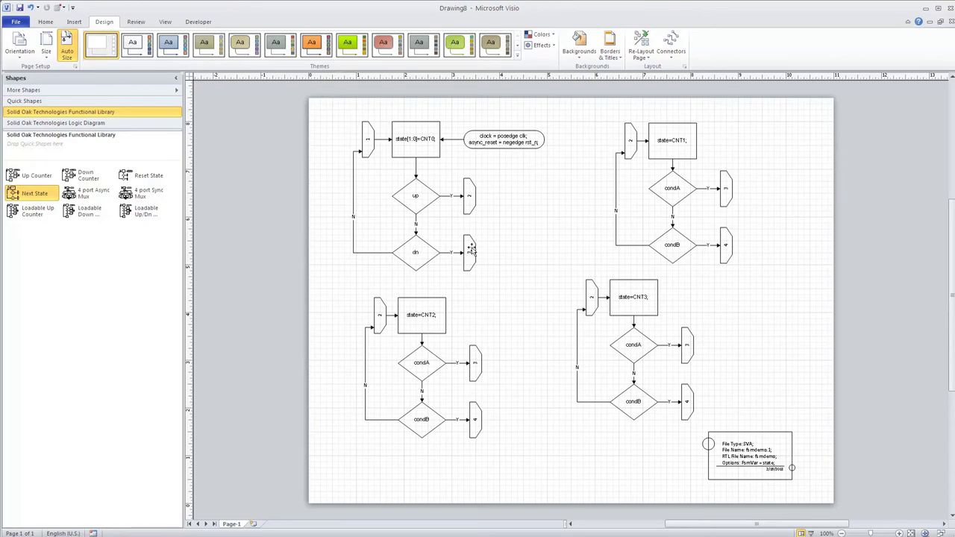
# Number the entry connector shapes 3 for the CNT2 flowchart and 4 for the CNT3 flowchart
pyautogui.doubleClick(380, 315)
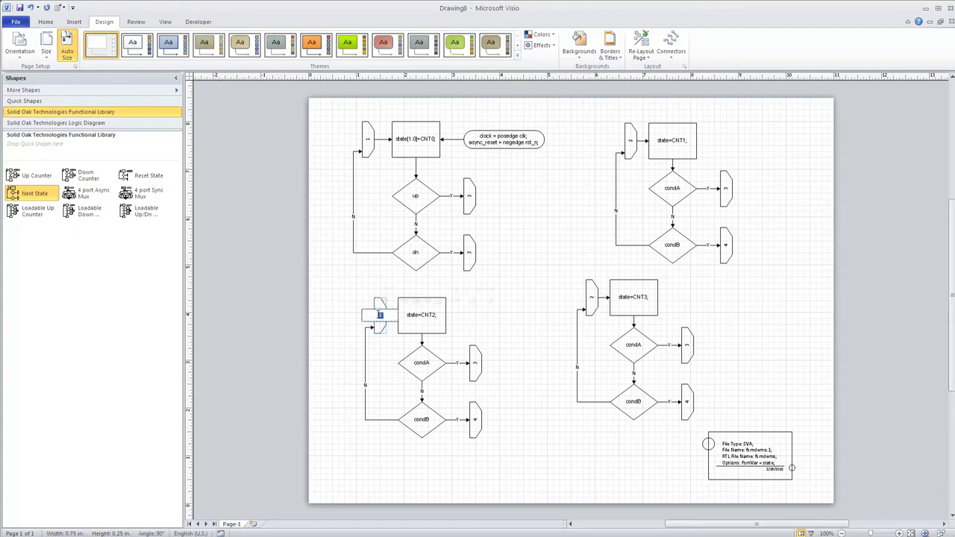
pyautogui.doubleClick(590, 298)
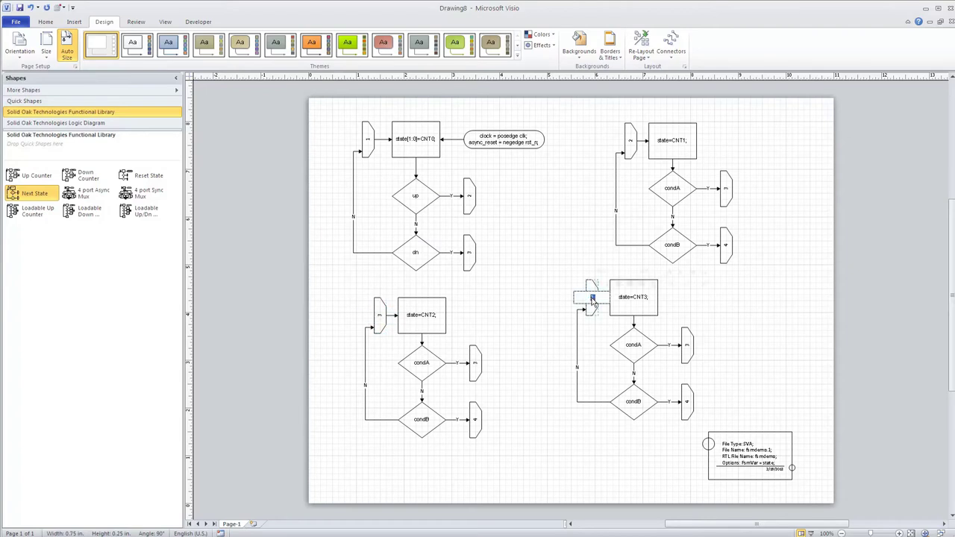
pyautogui.write('4')
pyautogui.click(566, 266)
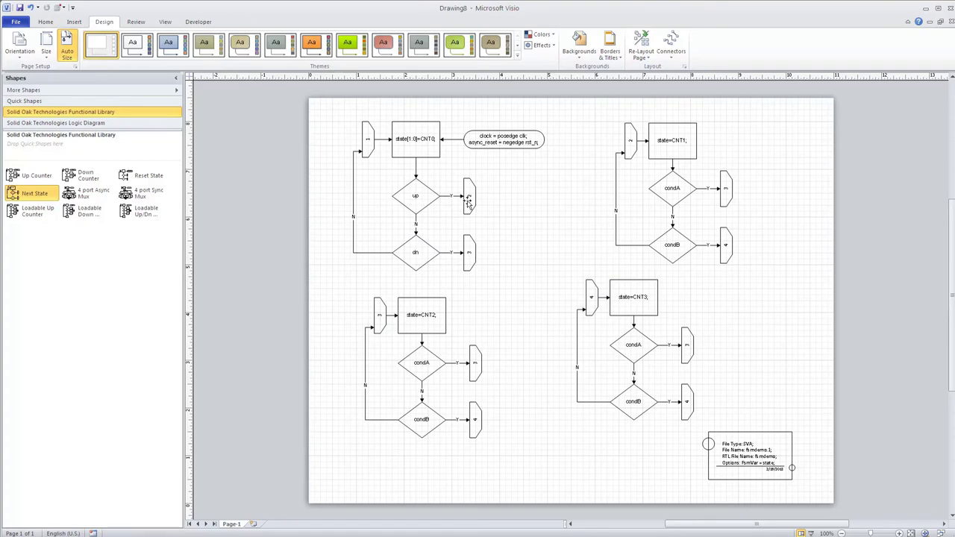
# Replace the CNT2 flowchart's decision conditions condA and condB with up and dn
pyautogui.doubleClick(422, 362)
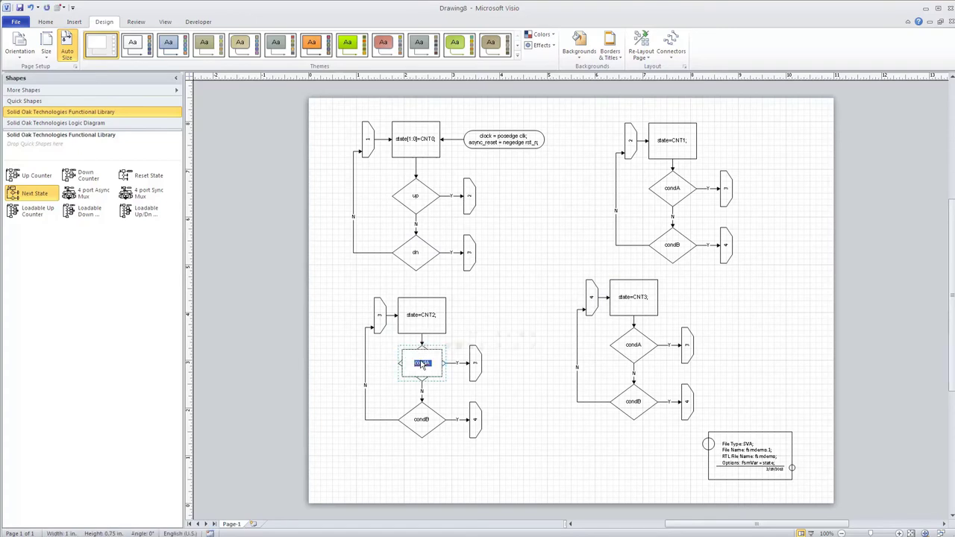
pyautogui.write('up')
pyautogui.doubleClick(423, 423)
pyautogui.write('dn')
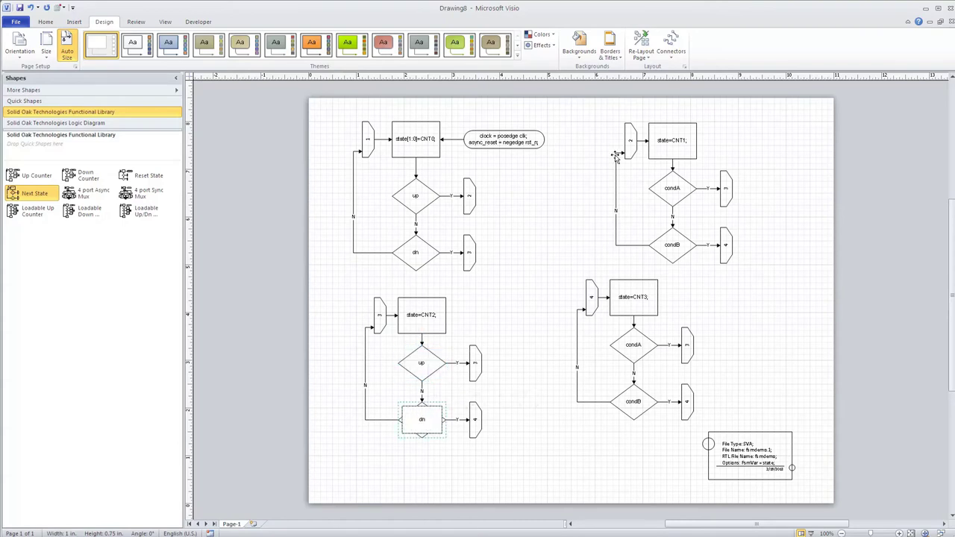
# Replace the CNT1 flowchart's decision conditions condA and condB with up and dn
pyautogui.doubleClick(672, 189)
pyautogui.write('up')
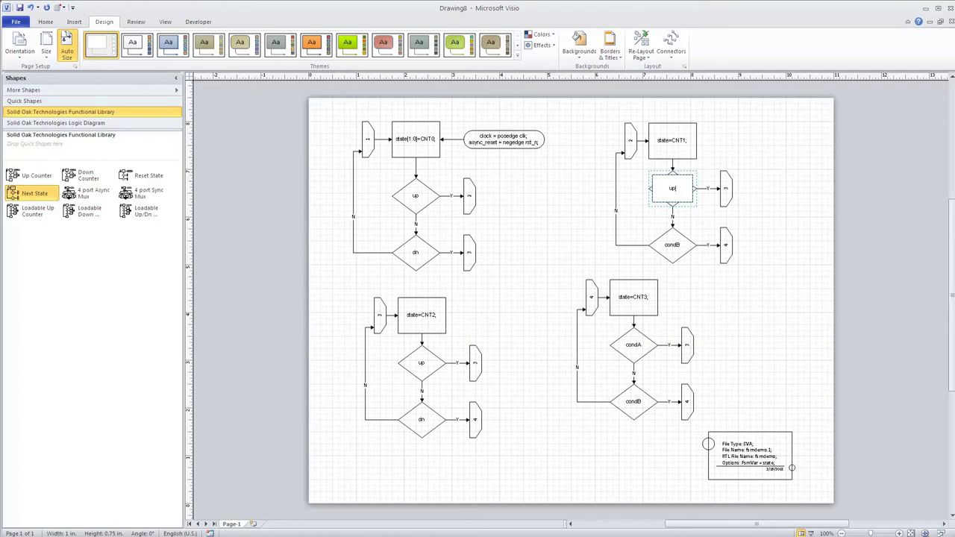
pyautogui.doubleClick(675, 246)
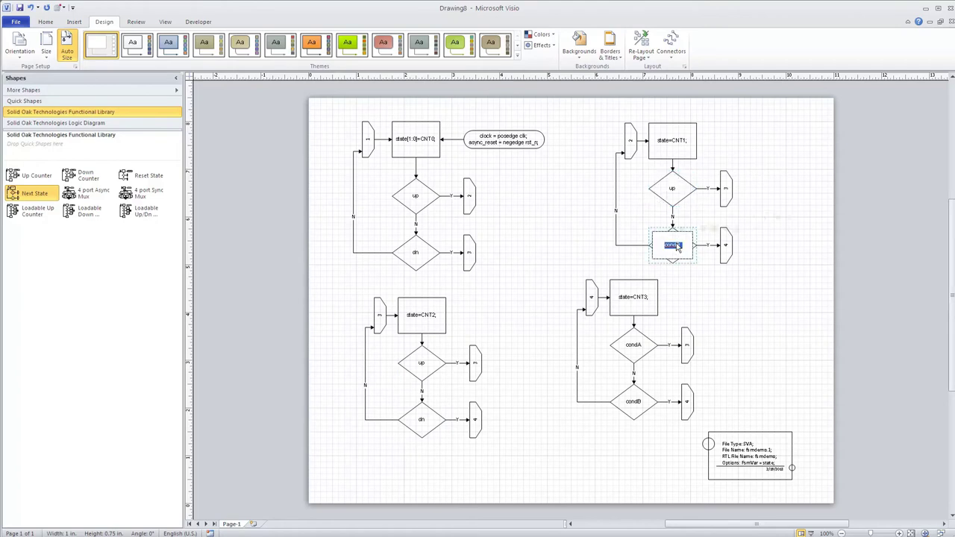
pyautogui.write('dn')
# Replace the CNT3 flowchart's decision conditions condA and condB with up and dn
pyautogui.doubleClick(630, 345)
pyautogui.write('up')
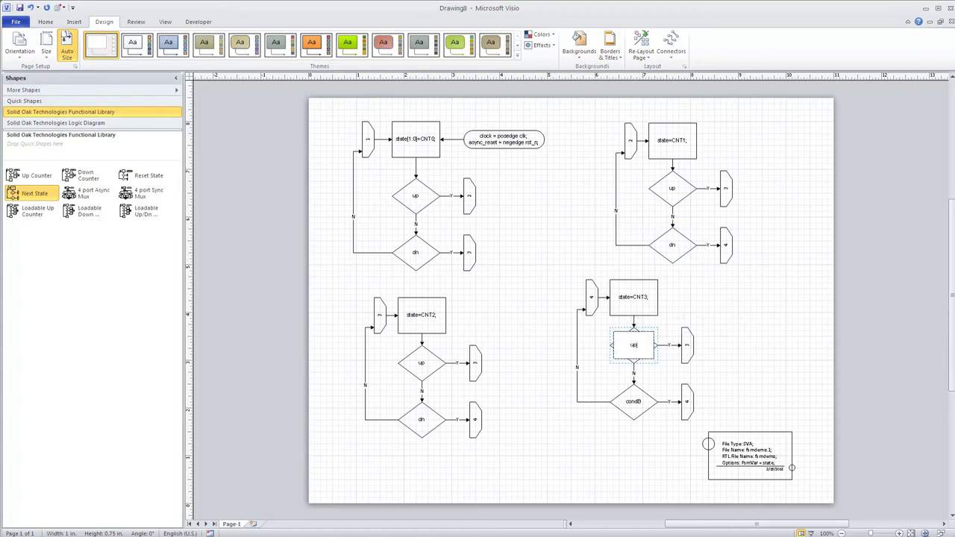
pyautogui.doubleClick(631, 405)
pyautogui.write('dn')
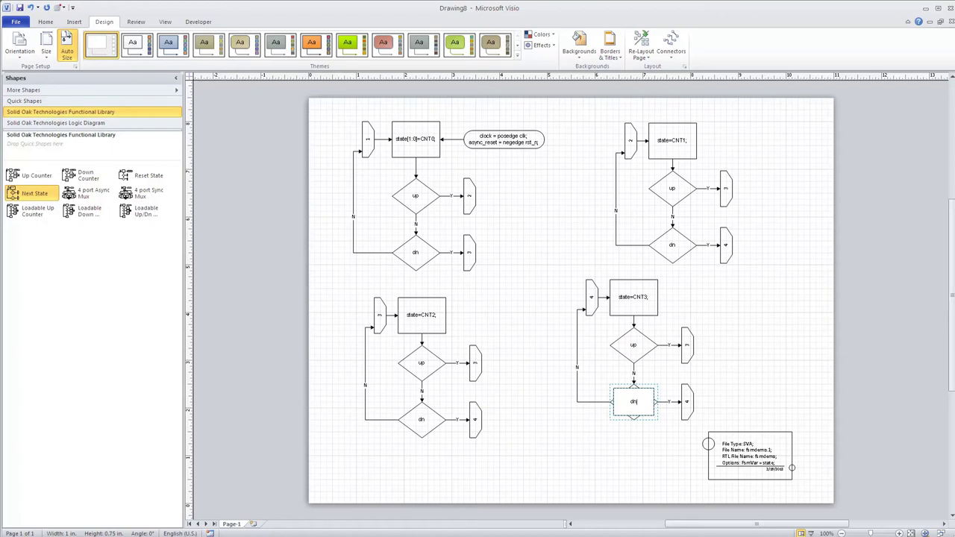
pyautogui.click(594, 258)
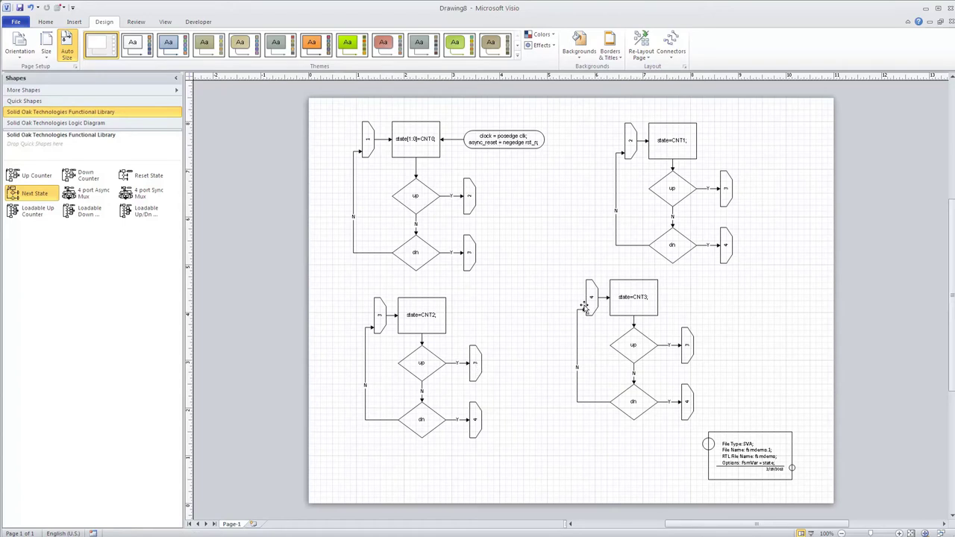
# Set the destination connectors of the up branches to 4 in the CNT2 flowchart and 1 in the CNT3 flowchart
pyautogui.click(475, 364)
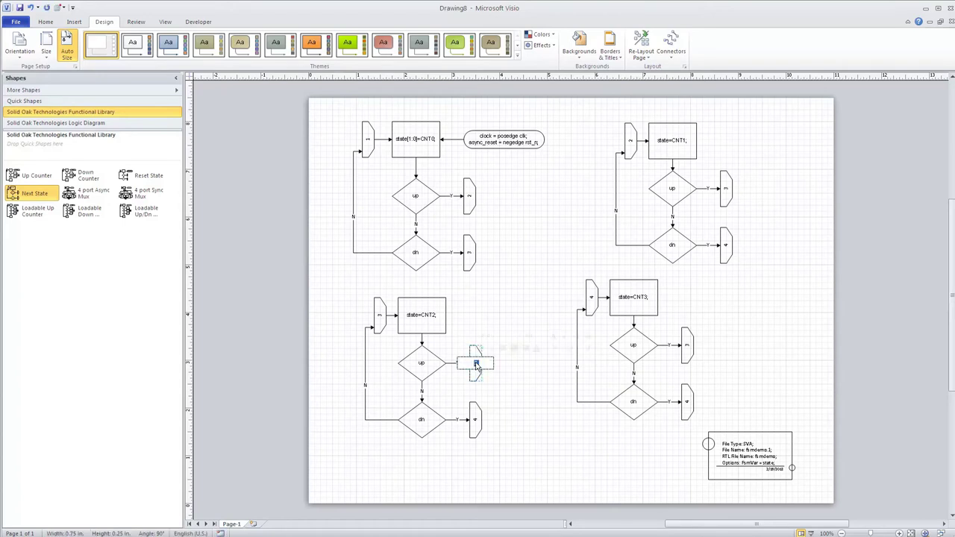
pyautogui.click(521, 319)
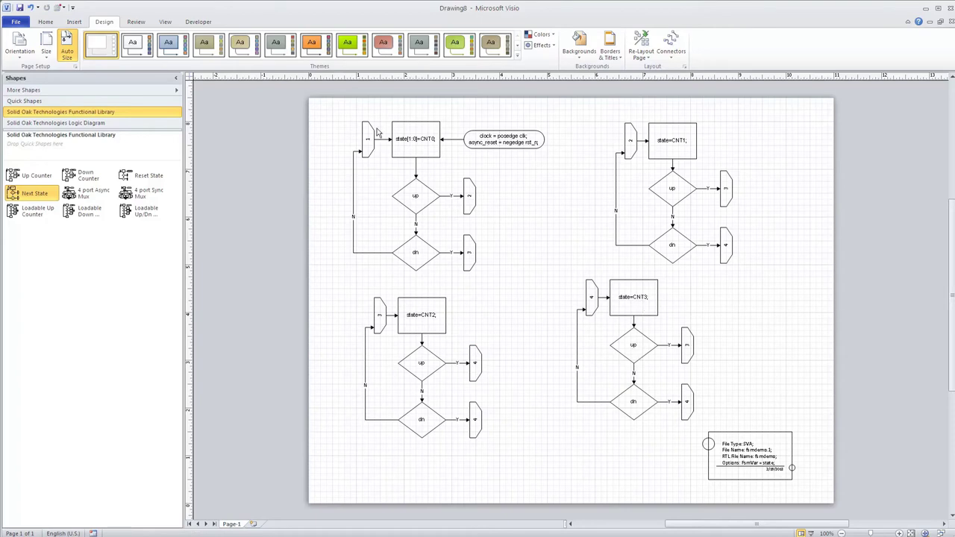
pyautogui.doubleClick(692, 351)
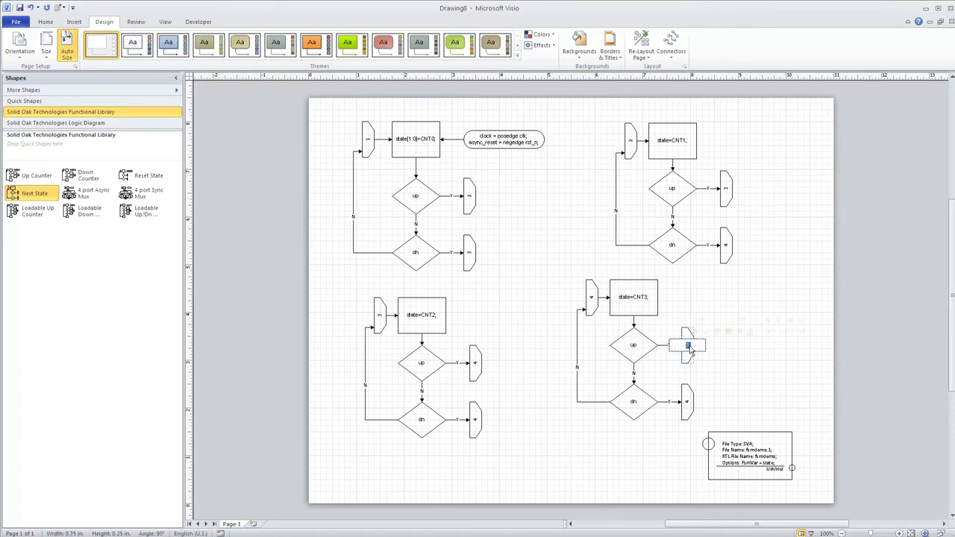
pyautogui.write('1')
pyautogui.click(521, 241)
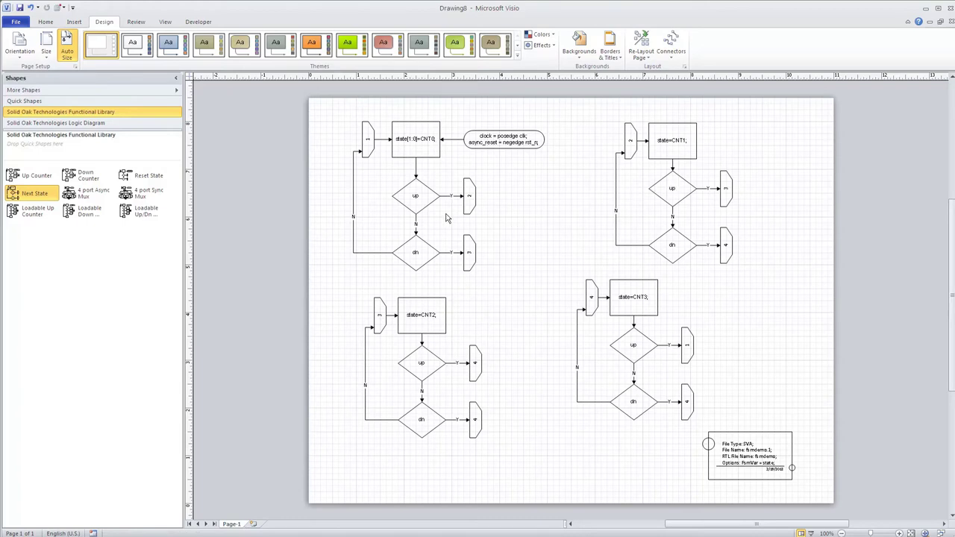
# Set the dn branches' destination connectors to 4 for CNT0, 1 for CNT1, 2 for CNT2 and 3 for CNT3
pyautogui.doubleClick(468, 253)
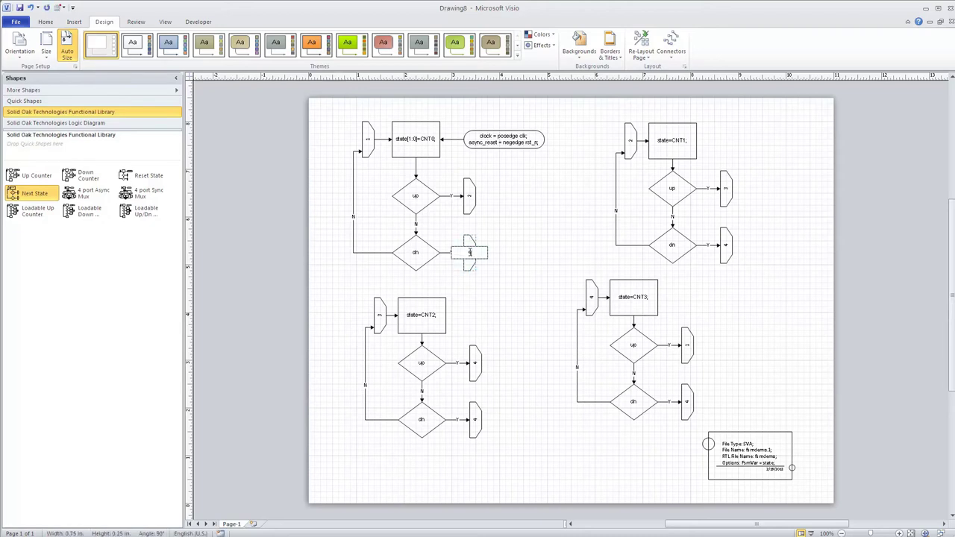
pyautogui.doubleClick(726, 247)
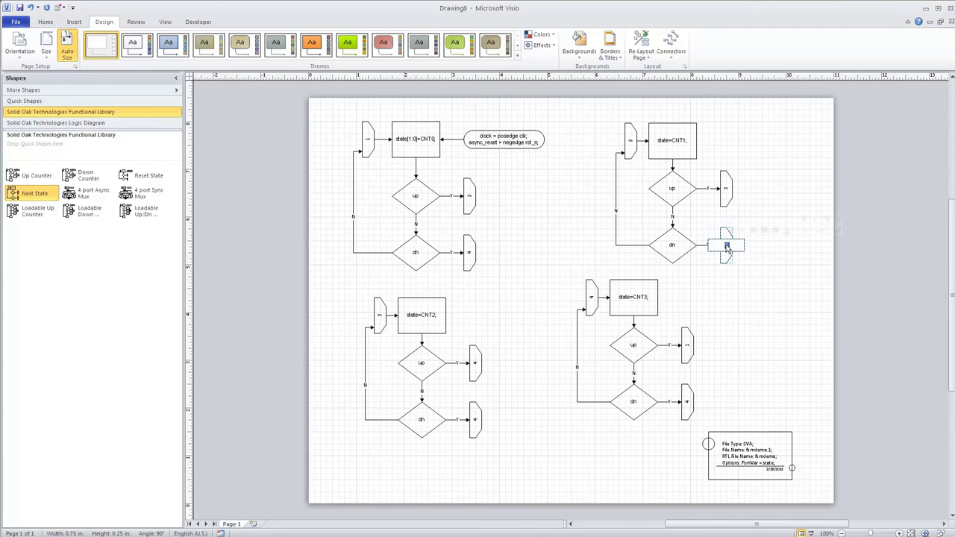
pyautogui.doubleClick(475, 419)
pyautogui.write('2')
pyautogui.doubleClick(687, 402)
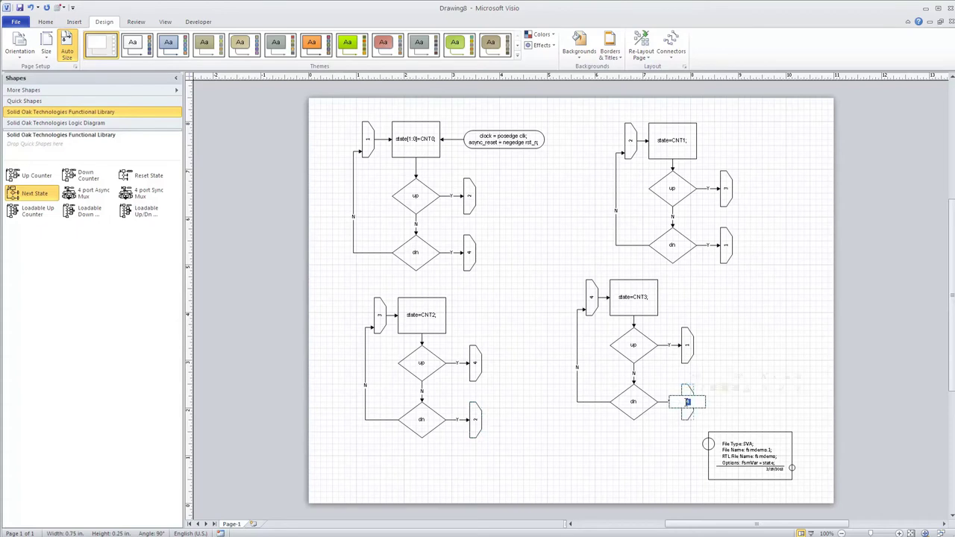
pyautogui.write('3')
pyautogui.click(561, 391)
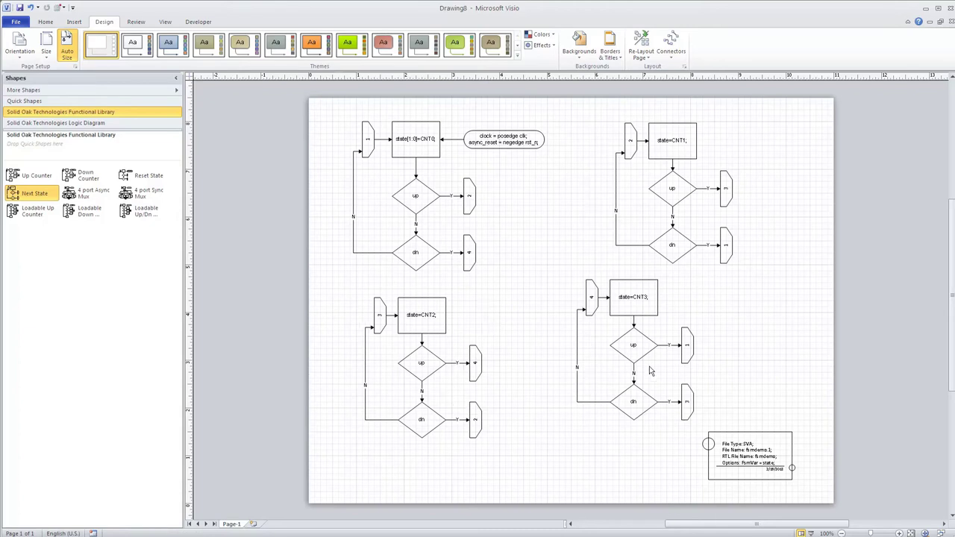
# Rename the drawing page from Page-1 to fsmdemo_1
pyautogui.doubleClick(229, 524)
pyautogui.press('BackSpace')
pyautogui.write('fsmdemo_1')
pyautogui.press('Return')
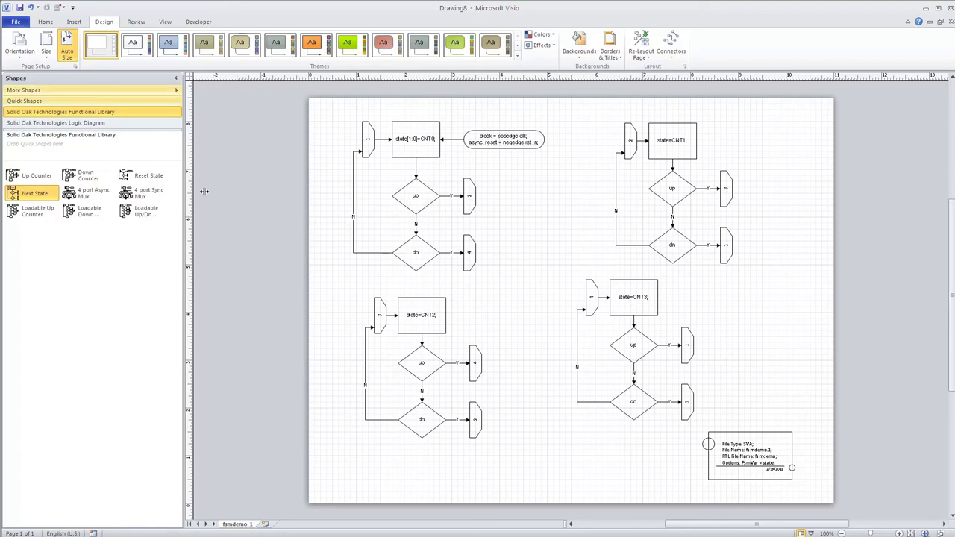
# Launch the CoverAll add-on, move its shell window clear of the flowcharts, and run CoverAll2012
pyautogui.click(58, 8)
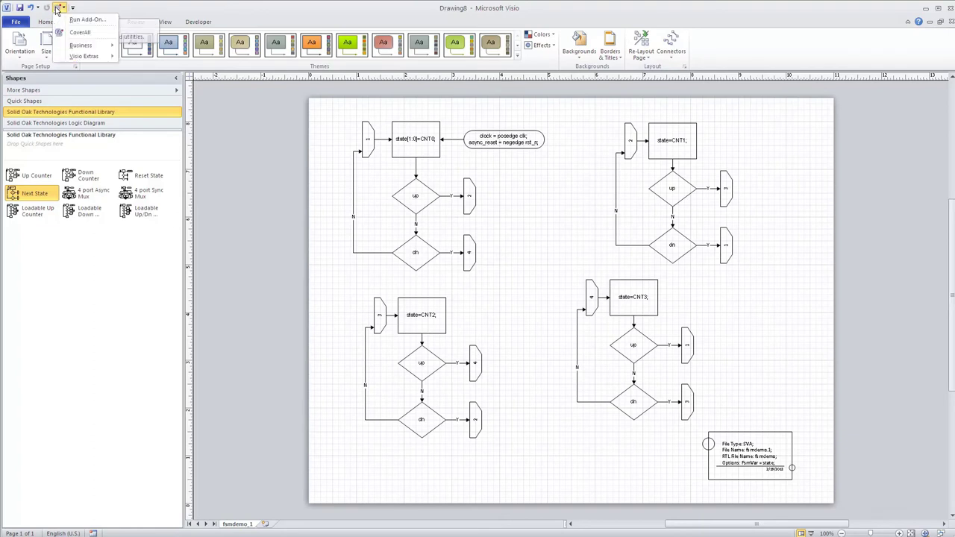
pyautogui.click(75, 34)
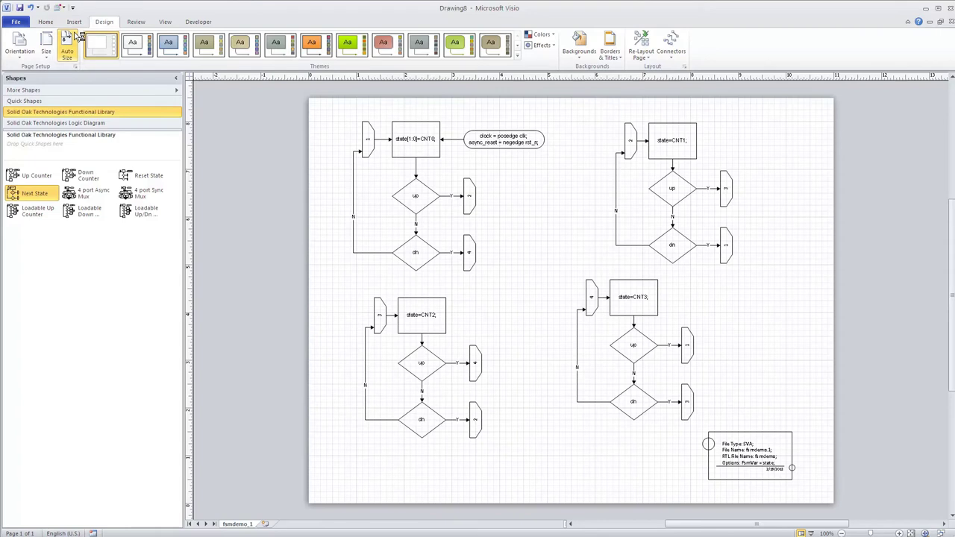
pyautogui.moveTo(489, 256); pyautogui.dragTo(126, 31)
pyautogui.click(65, 40)
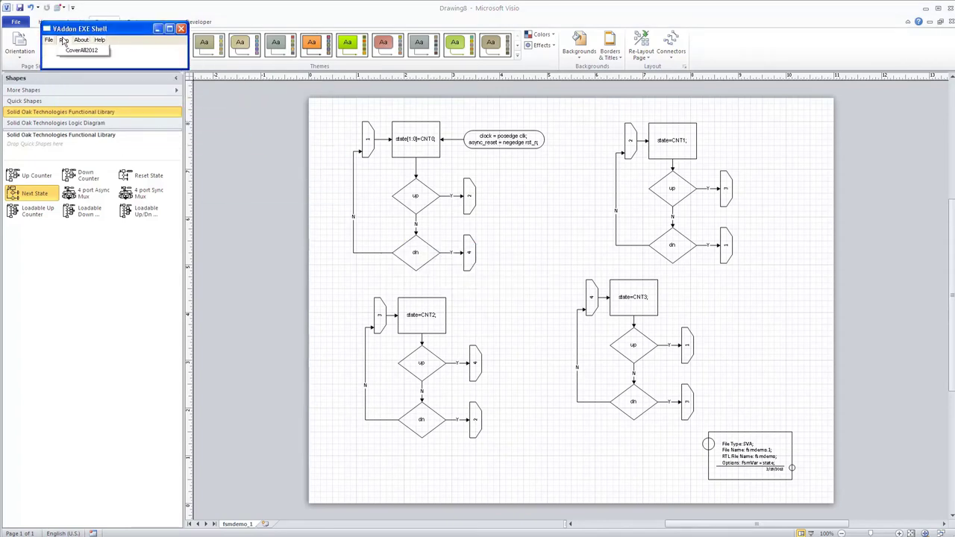
pyautogui.click(74, 52)
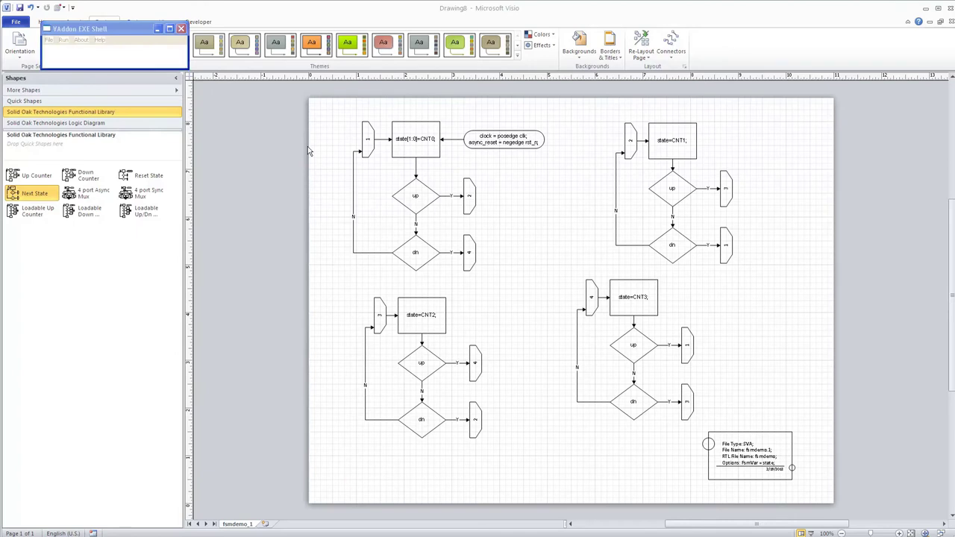
# Move the CoverAll window clear of the shell and turn off generation of RTL, Bind Module, Test Bench and Formal
pyautogui.moveTo(595, 269); pyautogui.dragTo(234, 69)
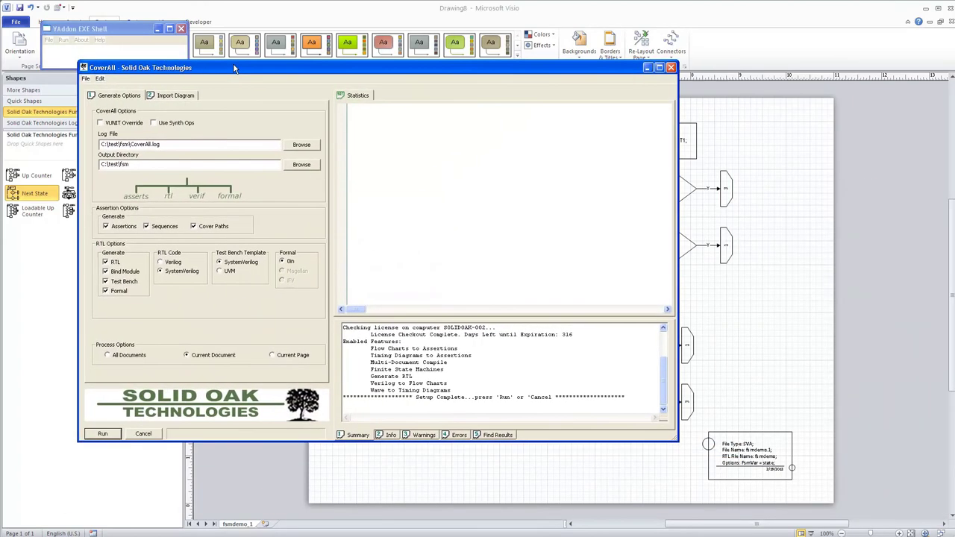
pyautogui.click(105, 262)
pyautogui.click(105, 271)
pyautogui.click(105, 281)
pyautogui.click(105, 291)
# Check the log file and output directory paths, then run CoverAll on the current document, overwriting all existing assertion files
pyautogui.moveTo(156, 145); pyautogui.dragTo(101, 144)
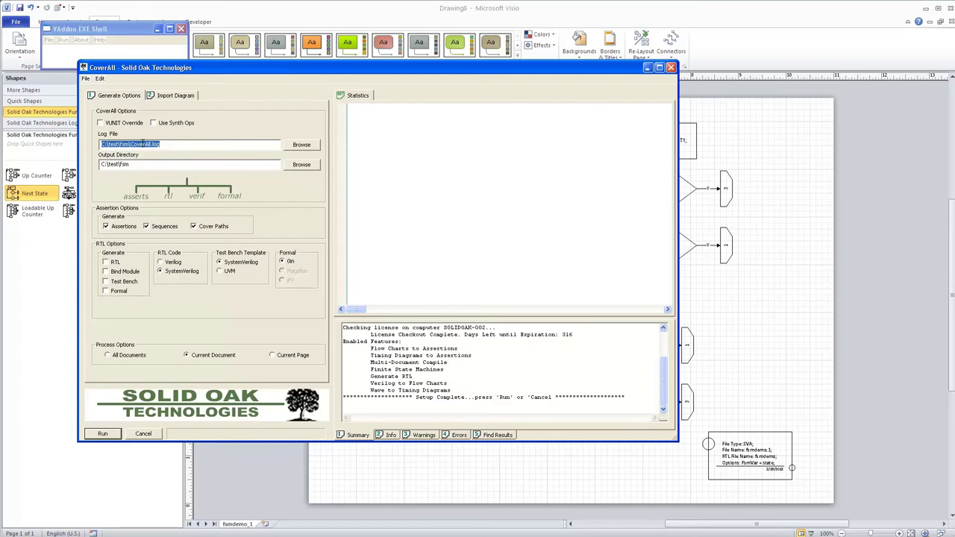
pyautogui.click(134, 165)
pyautogui.click(109, 437)
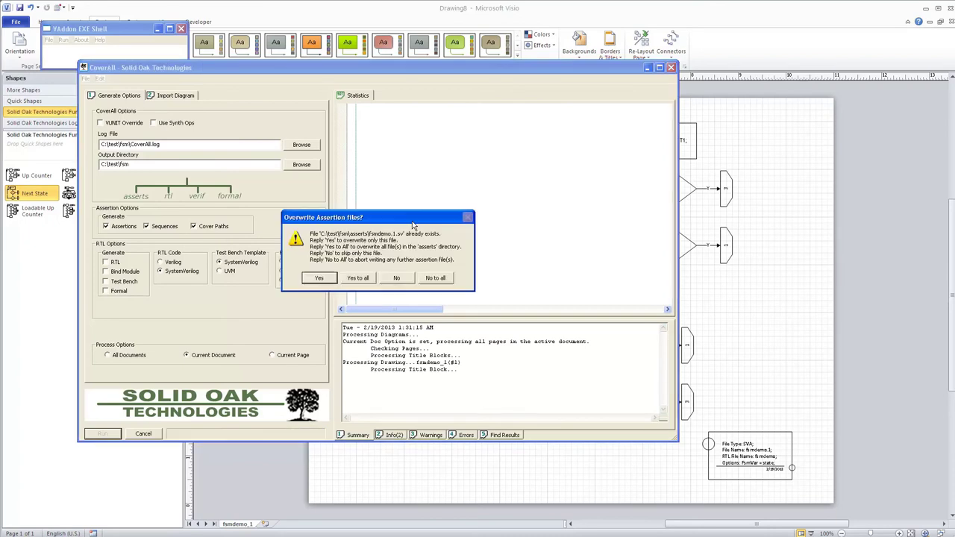
pyautogui.moveTo(393, 223); pyautogui.dragTo(446, 193)
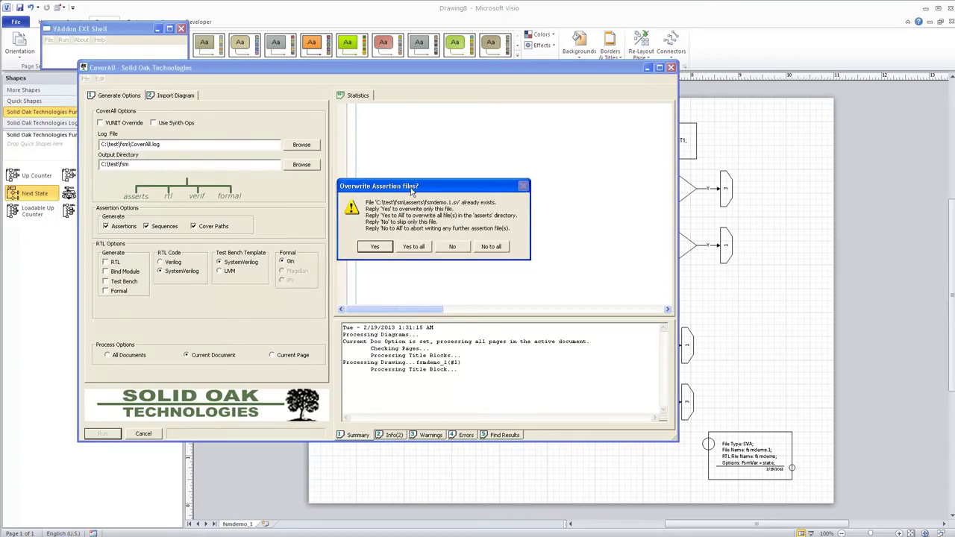
pyautogui.click(408, 252)
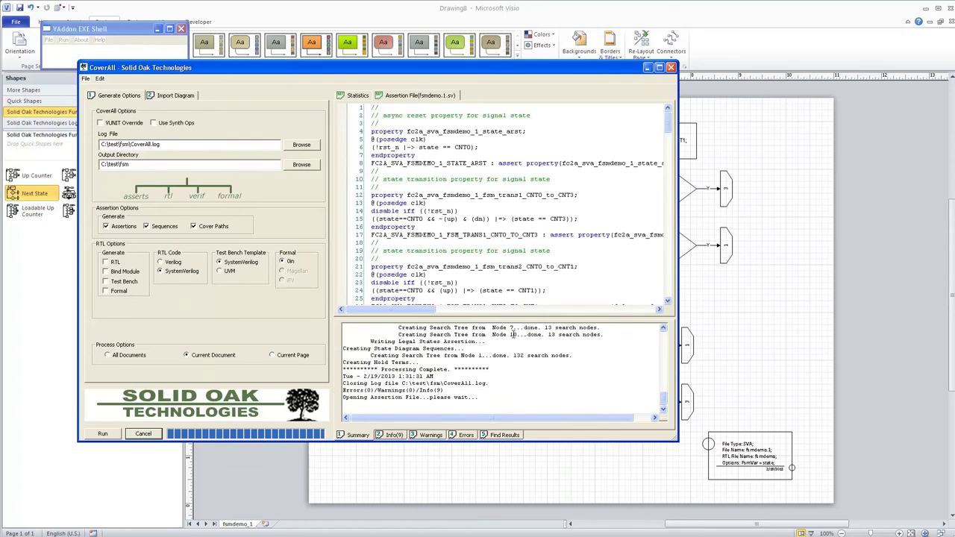
# Review the run's console summary, info messages and the page statistics
pyautogui.moveTo(663, 402); pyautogui.dragTo(663, 339)
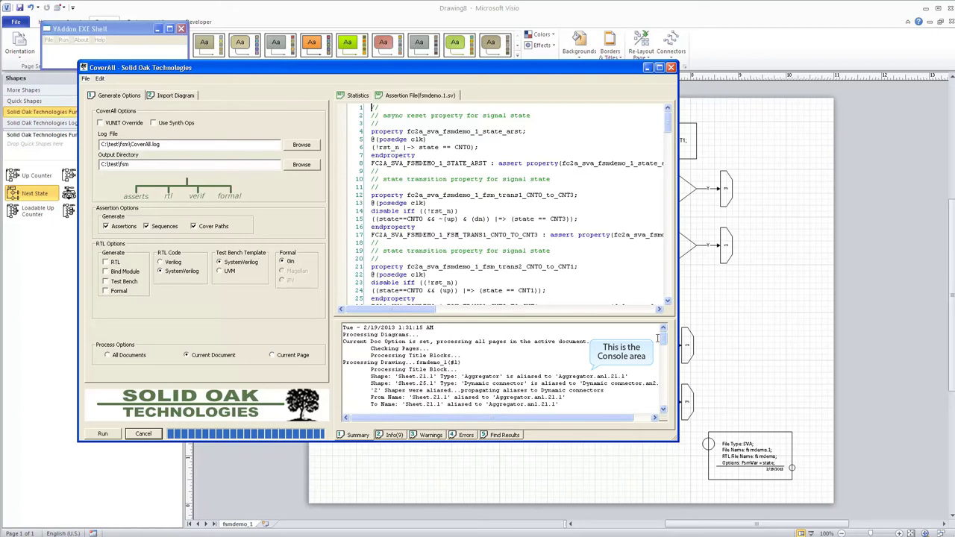
pyautogui.moveTo(663, 339); pyautogui.dragTo(661, 398)
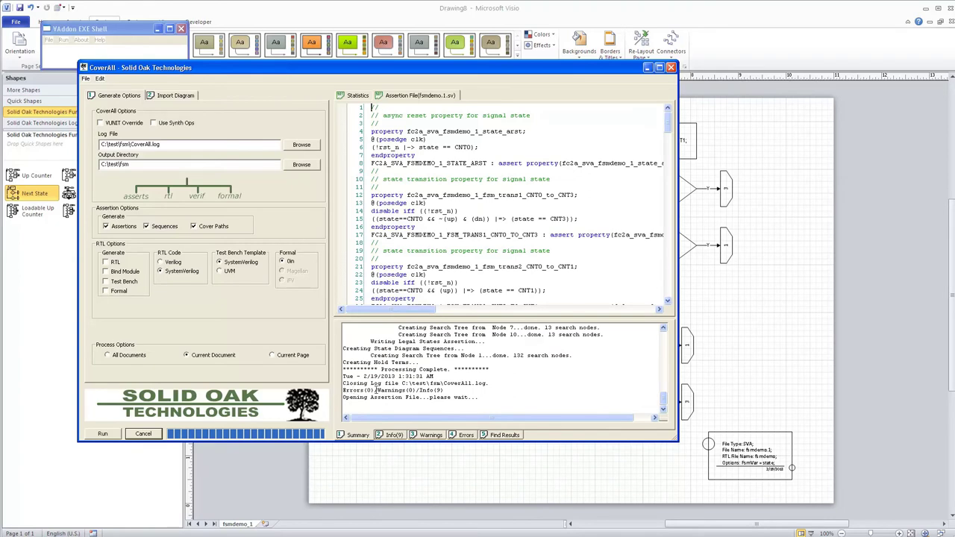
pyautogui.click(390, 436)
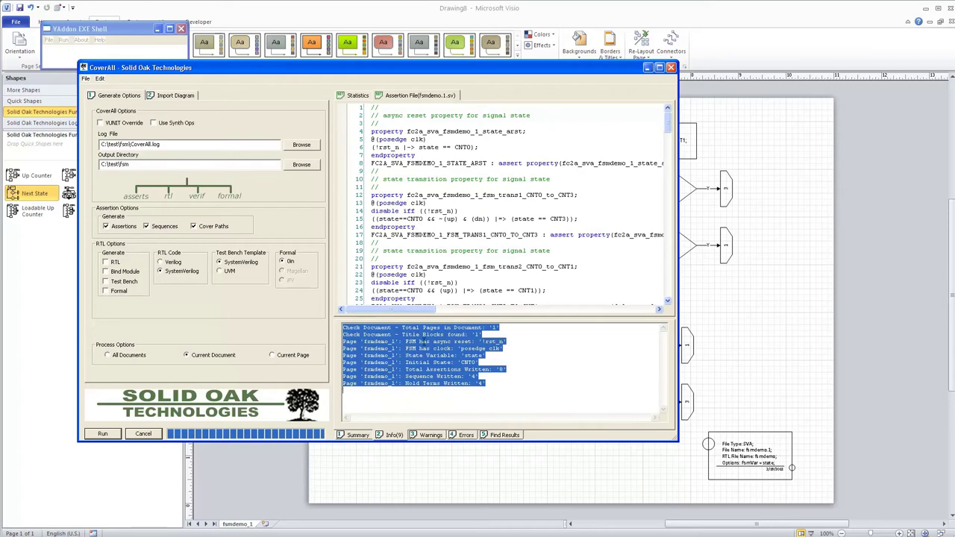
pyautogui.click(422, 341)
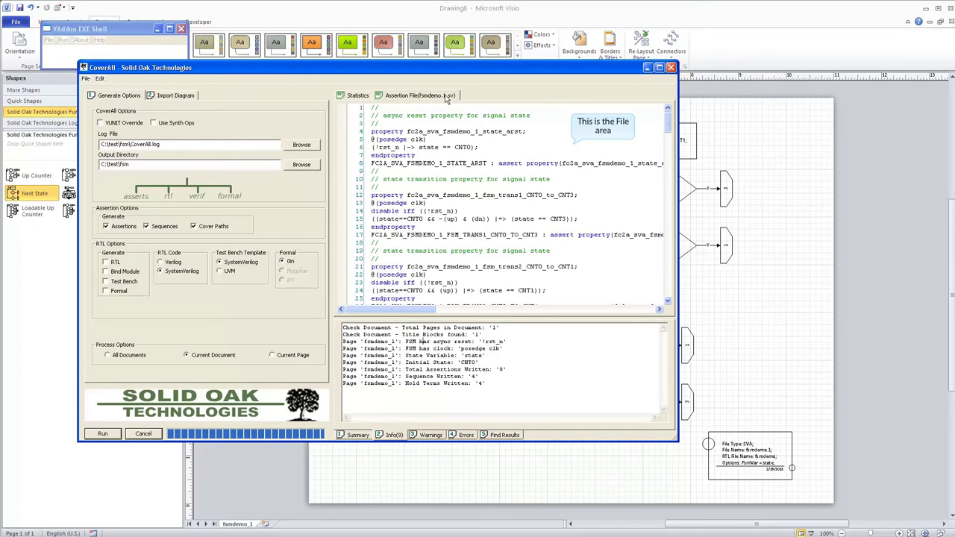
pyautogui.click(358, 97)
pyautogui.moveTo(666, 192); pyautogui.dragTo(666, 119)
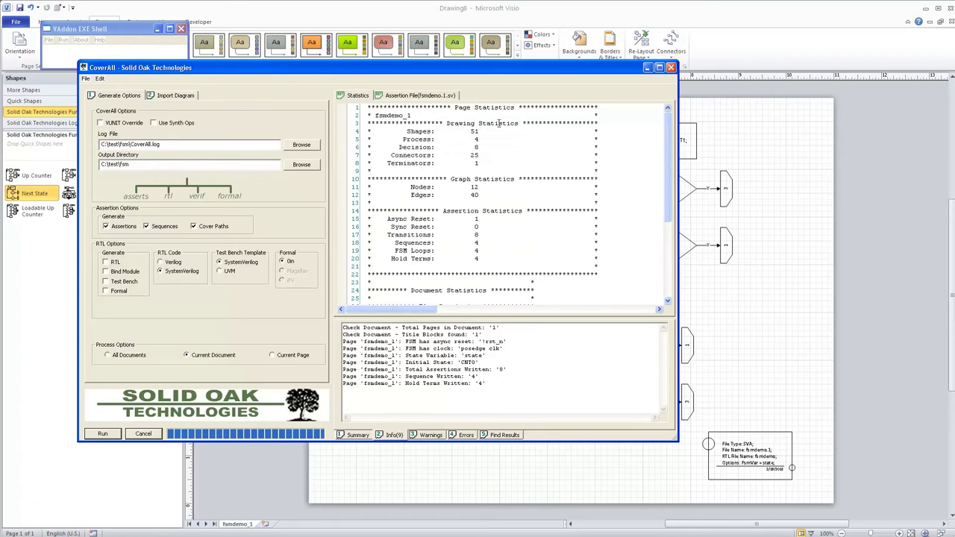
# Examine the async reset, state transition and legal states properties in the generated fsmdemo.1.sv assertion file
pyautogui.click(415, 97)
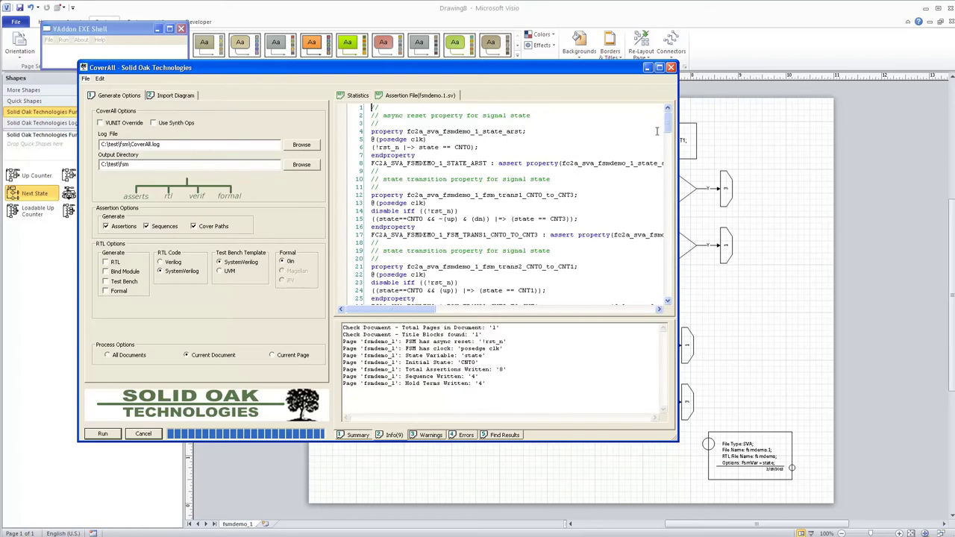
pyautogui.moveTo(670, 127); pyautogui.dragTo(670, 131)
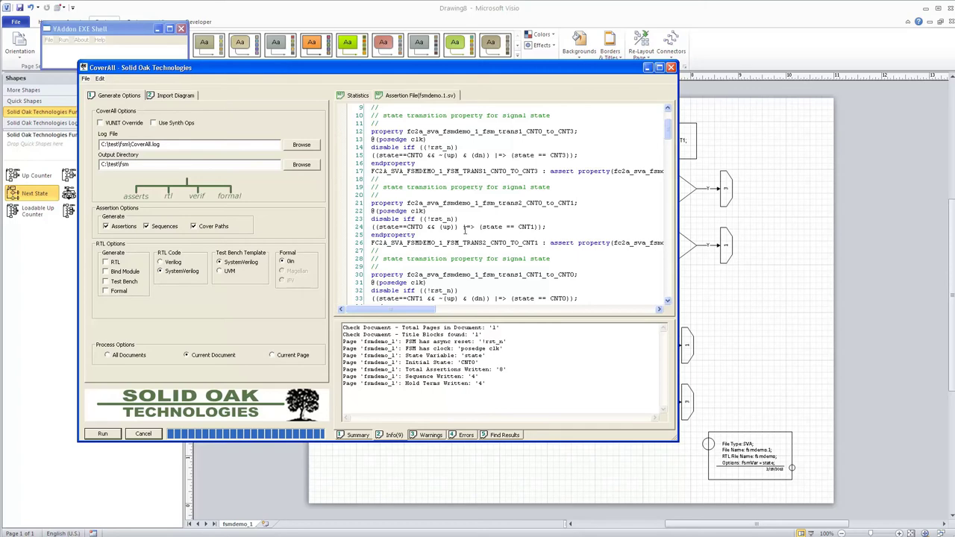
pyautogui.scroll(-2, 668, 144)
pyautogui.moveTo(669, 143); pyautogui.dragTo(668, 192)
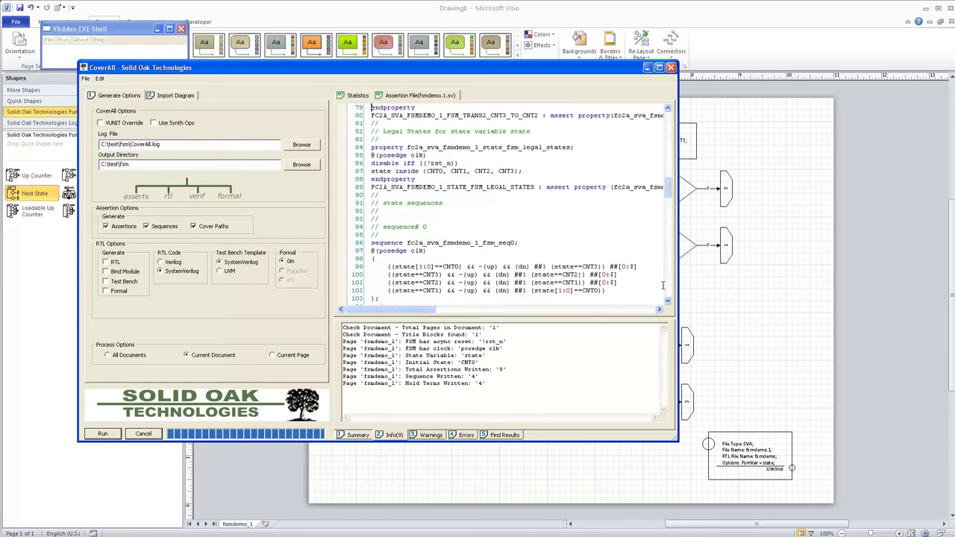
pyautogui.click(668, 302)
pyautogui.click(669, 302)
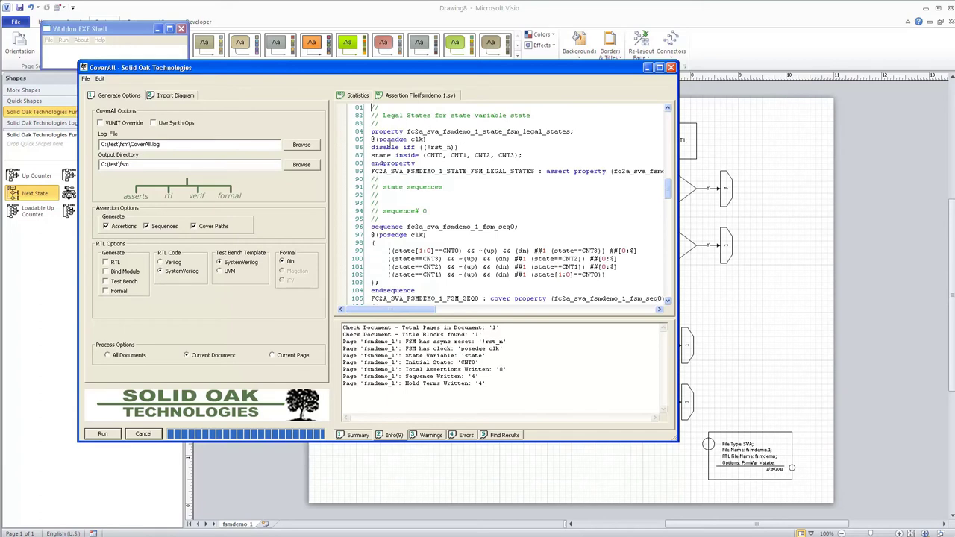
pyautogui.doubleClick(407, 157)
# Examine the state sequences, loops and holding properties in the rest of the fsmdemo.1.sv assertion file
pyautogui.moveTo(669, 193); pyautogui.dragTo(667, 201)
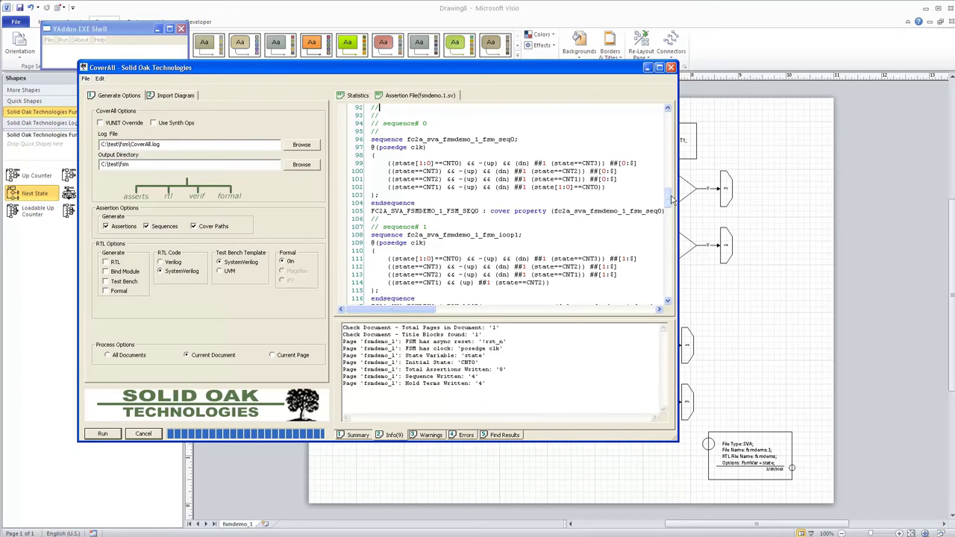
pyautogui.moveTo(672, 198); pyautogui.dragTo(670, 209)
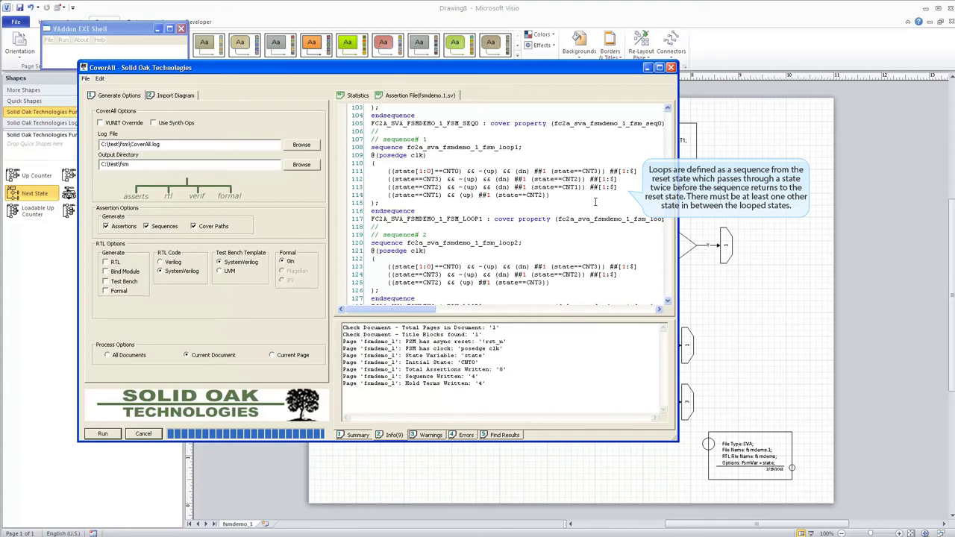
pyautogui.scroll(-5, 669, 222)
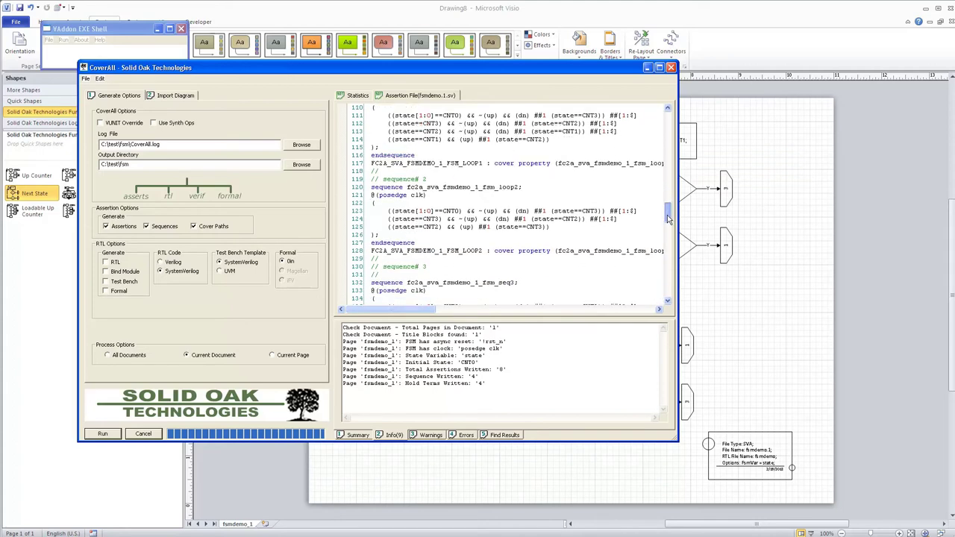
pyautogui.scroll(-2, 669, 221)
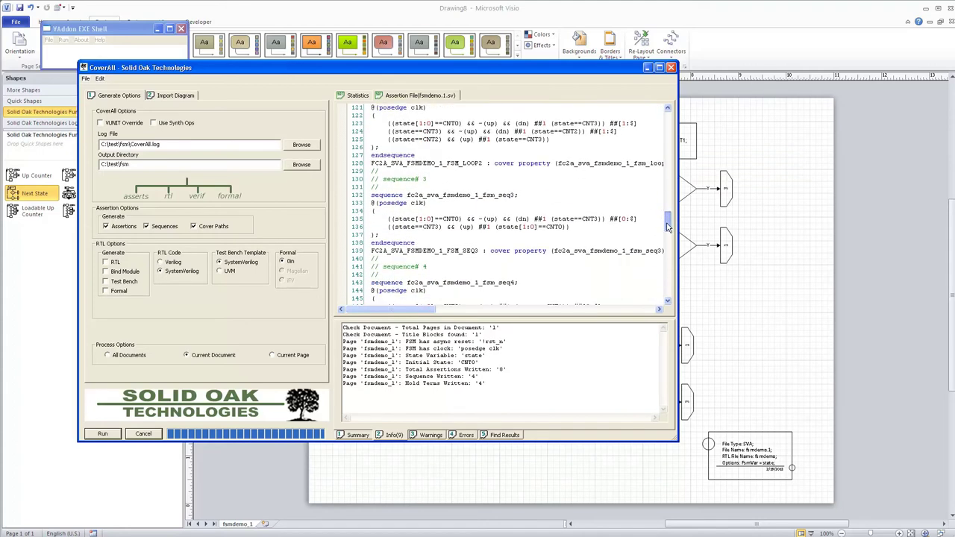
pyautogui.moveTo(668, 227); pyautogui.dragTo(663, 281)
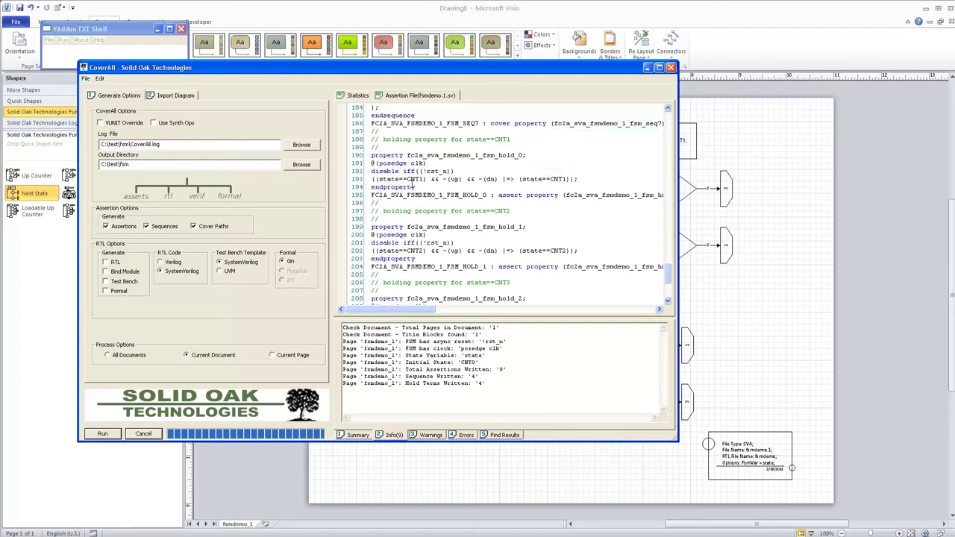
pyautogui.scroll(-5, 666, 291)
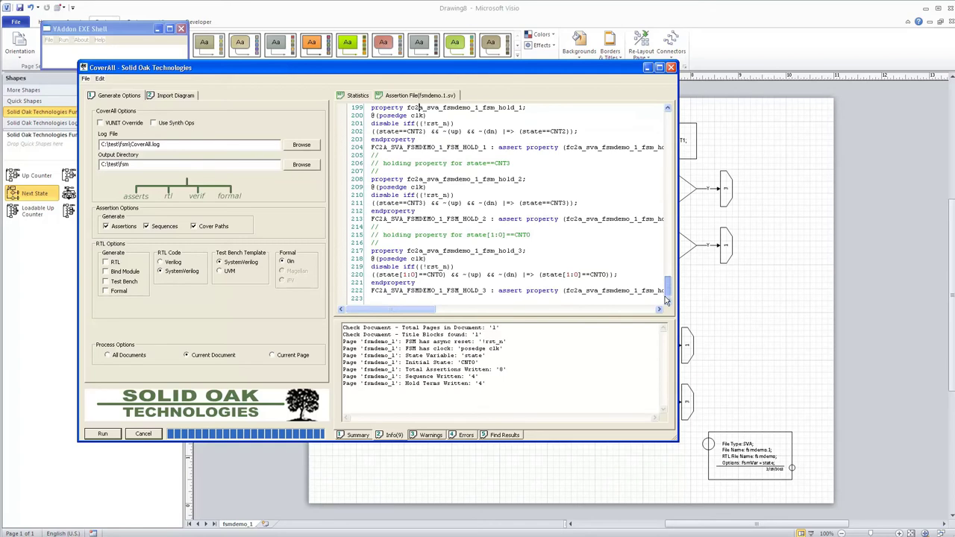
# Return to the Visio drawing, insert a new page and name it fsmdemo_2
pyautogui.click(690, 258)
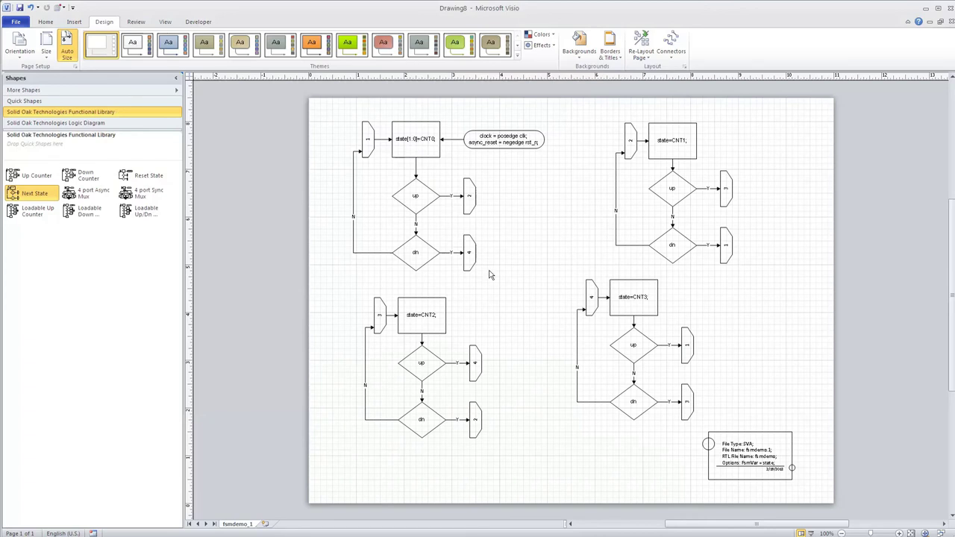
pyautogui.click(265, 524)
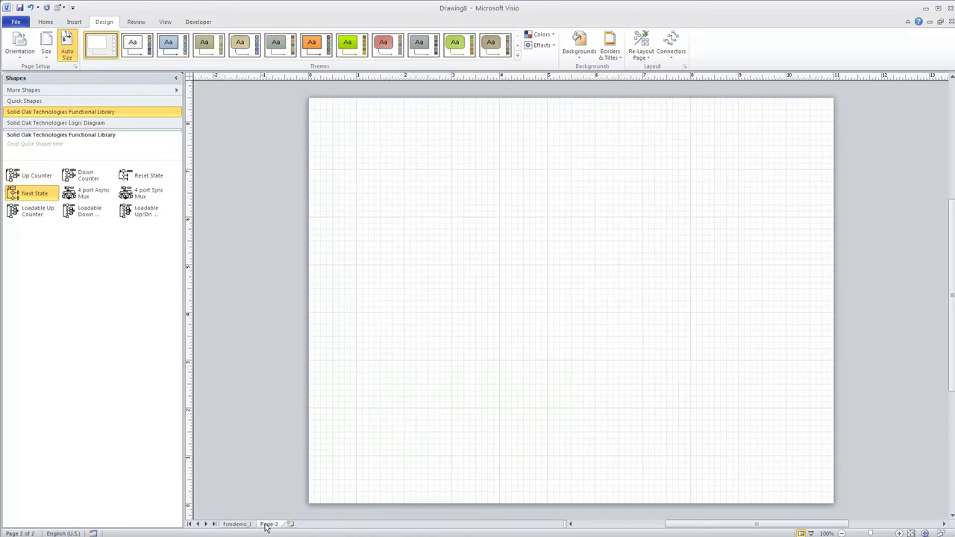
pyautogui.doubleClick(265, 524)
pyautogui.press('BackSpace')
pyautogui.write('fsmdemo_2')
pyautogui.click(351, 470)
# Copy the clock and async_reset terminator from fsmdemo_1 to fsmdemo_2 and place it near the page's upper right
pyautogui.click(240, 524)
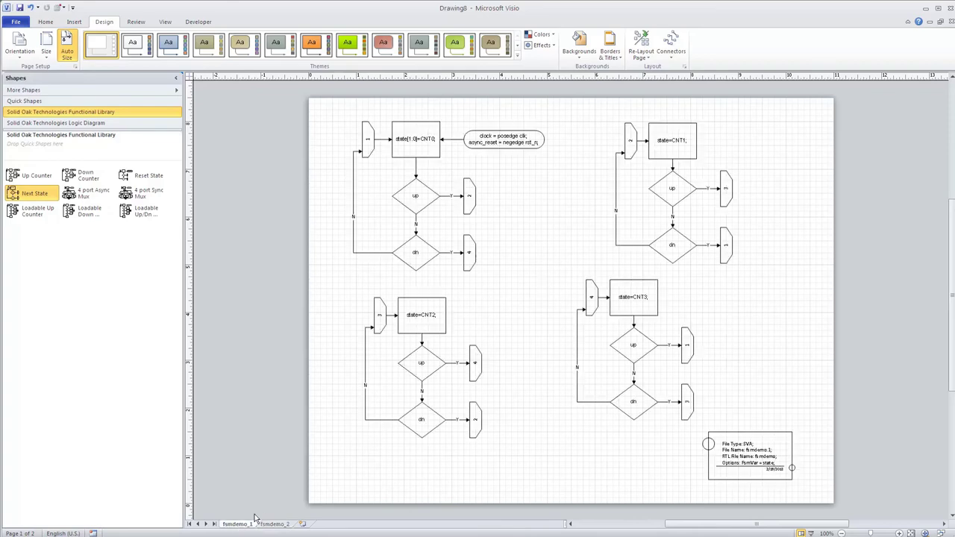
pyautogui.click(502, 150)
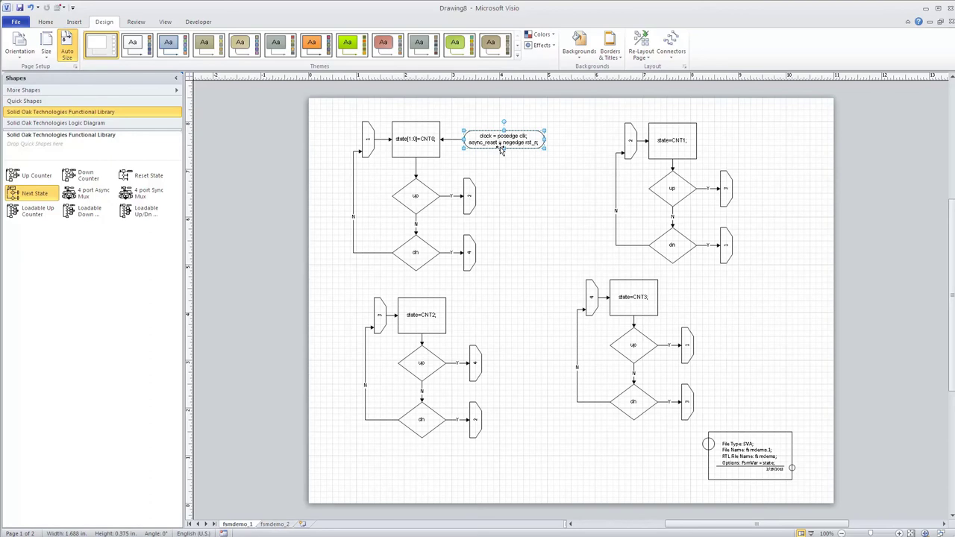
pyautogui.click(276, 525)
pyautogui.hotkey('ctrl', 'v')
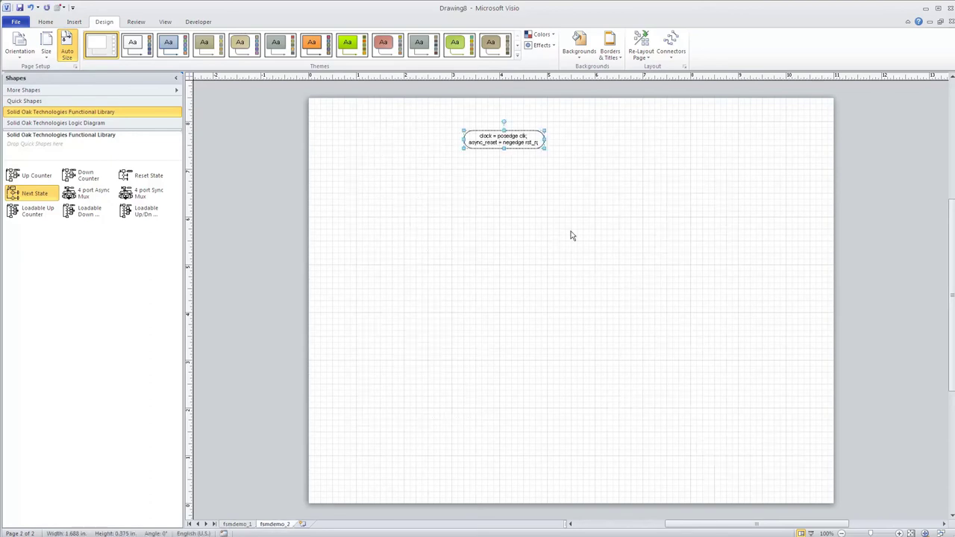
pyautogui.moveTo(520, 144); pyautogui.dragTo(725, 132)
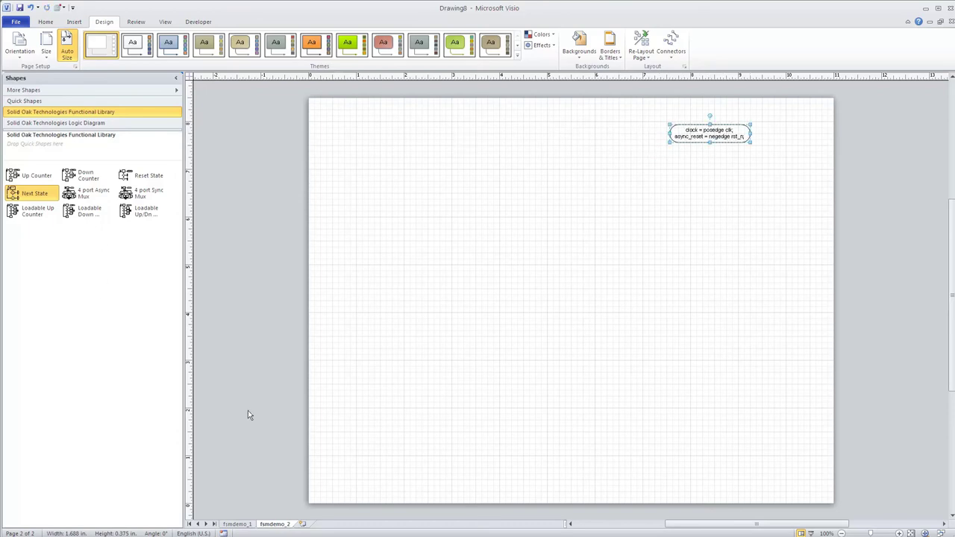
# Copy the title block from fsmdemo_1 onto the fsmdemo_2 page
pyautogui.click(238, 523)
pyautogui.click(751, 445)
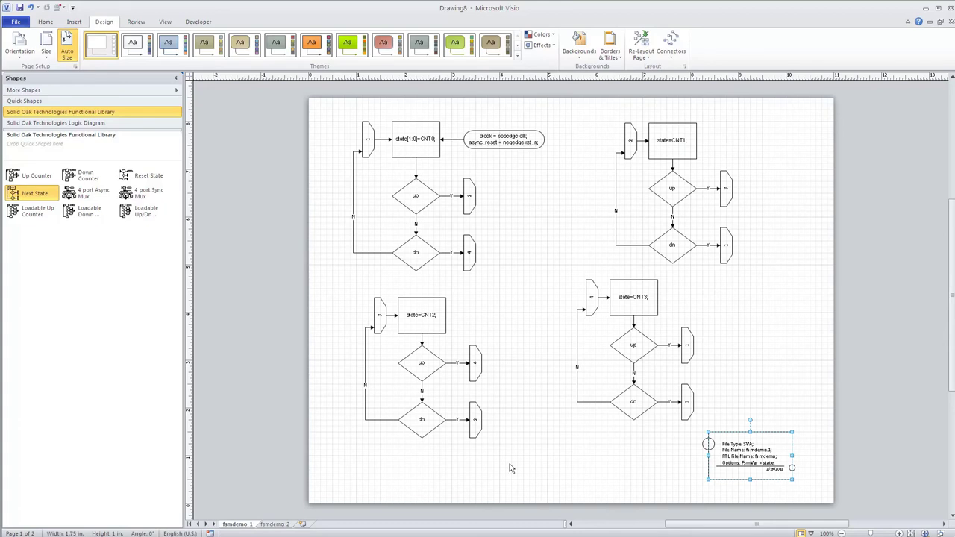
pyautogui.click(275, 524)
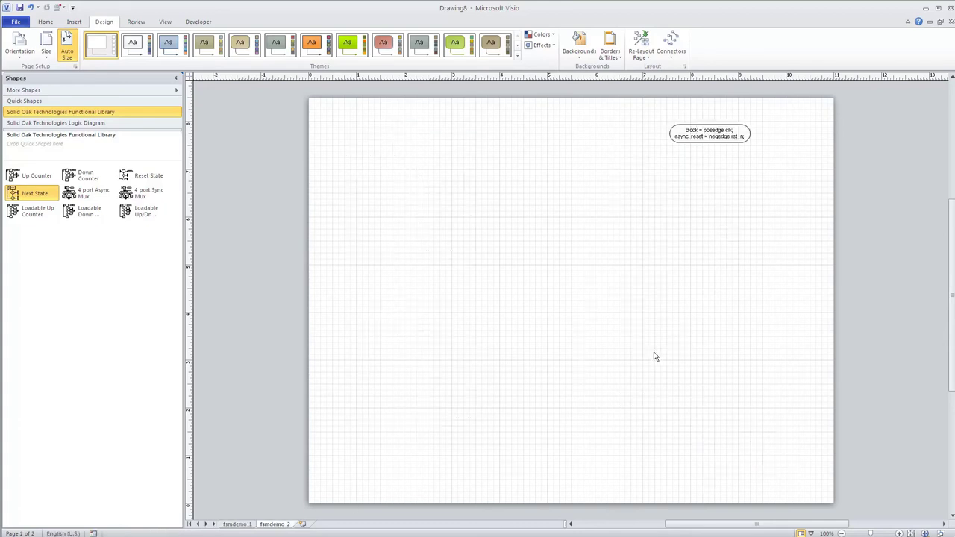
pyautogui.hotkey('ctrl', 'v')
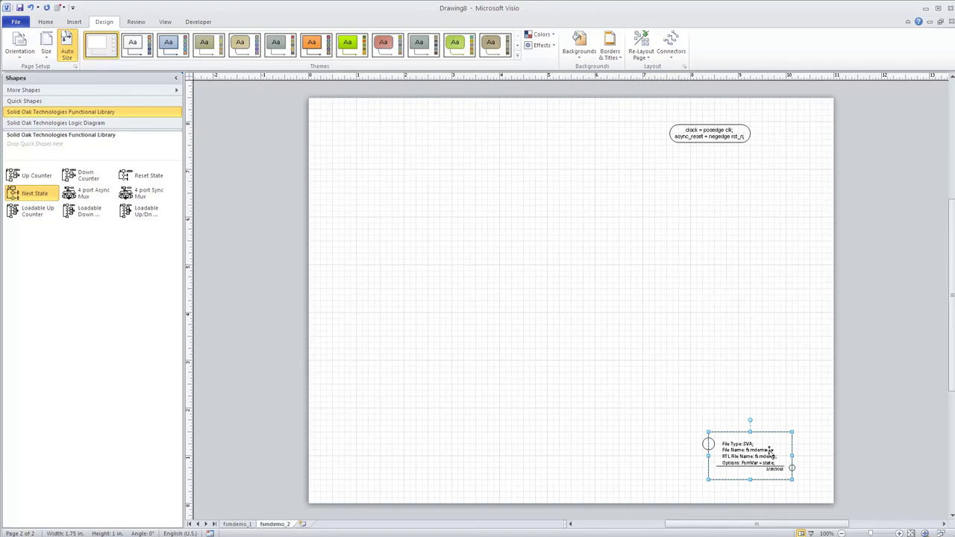
# Set the copied title block's file name to fsmdemo.2 and remove the FsmVar entry from its options
pyautogui.doubleClick(769, 450)
pyautogui.click(768, 454)
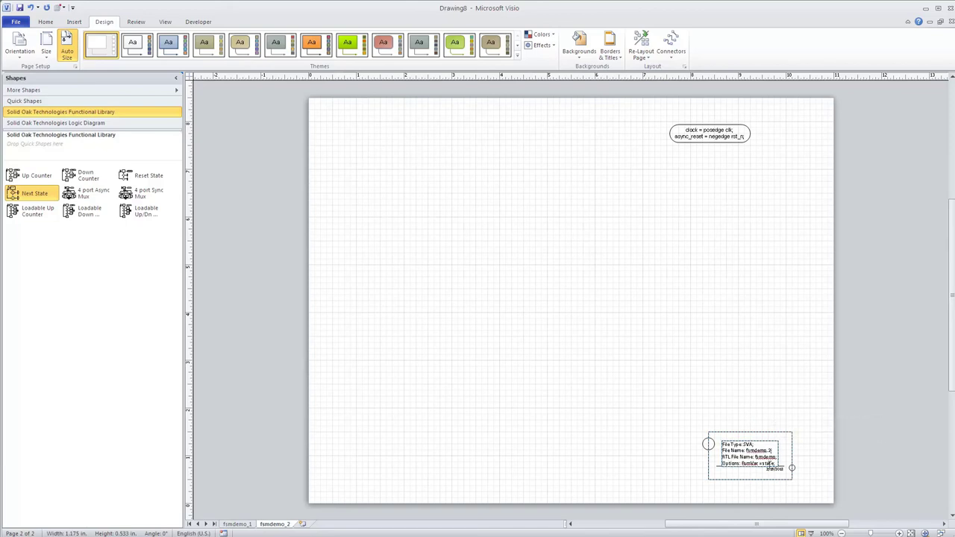
pyautogui.press('BackSpace')
pyautogui.press('BackSpace')
pyautogui.click(585, 260)
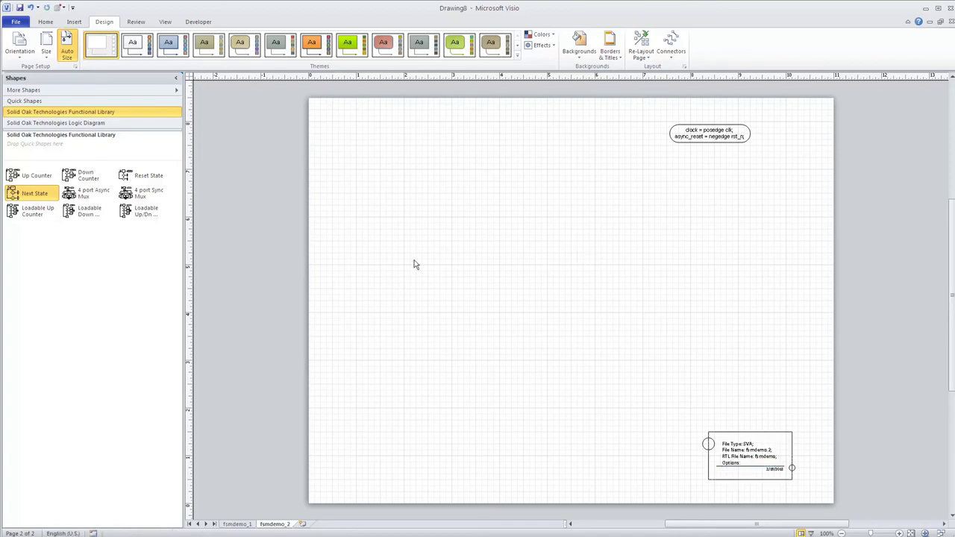
# Add a Process shape from the Logic Diagram stencil and link the clock terminator to its right side with a dynamic connector
pyautogui.click(67, 123)
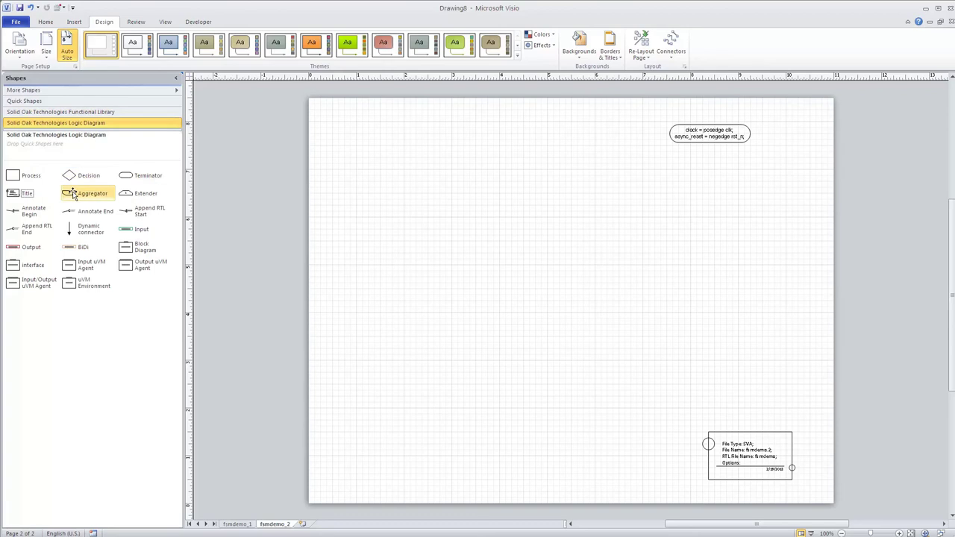
pyautogui.moveTo(31, 183); pyautogui.dragTo(529, 176)
pyautogui.moveTo(716, 136); pyautogui.dragTo(631, 172)
pyautogui.moveTo(73, 233); pyautogui.dragTo(548, 169)
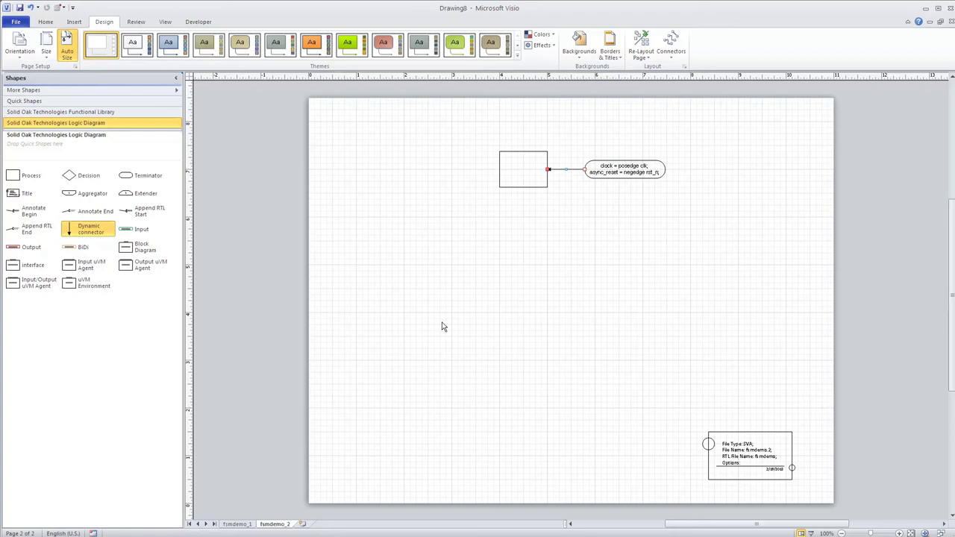
# Replace the async_reset line in the clock terminator with "overlap;"
pyautogui.click(657, 173)
pyautogui.doubleClick(658, 173)
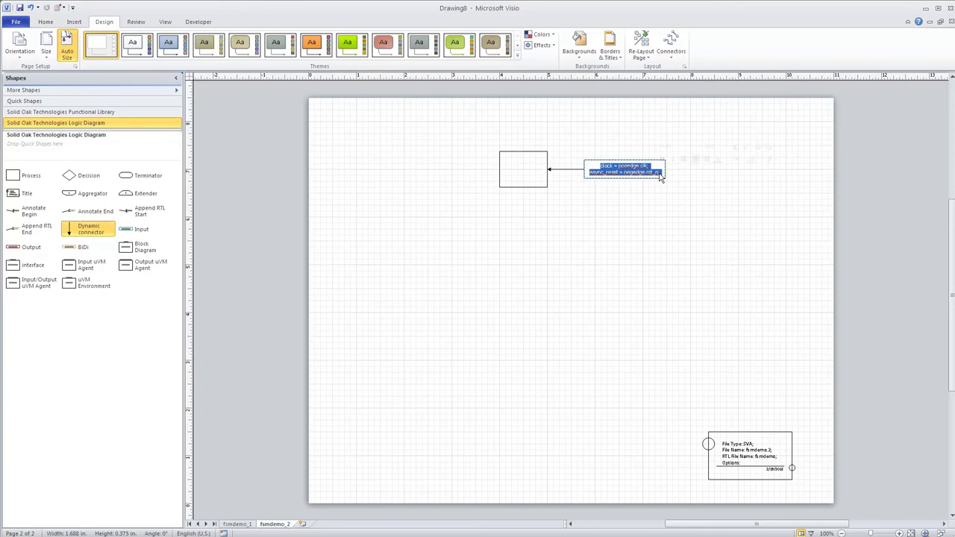
pyautogui.click(660, 174)
pyautogui.moveTo(659, 173); pyautogui.dragTo(587, 173)
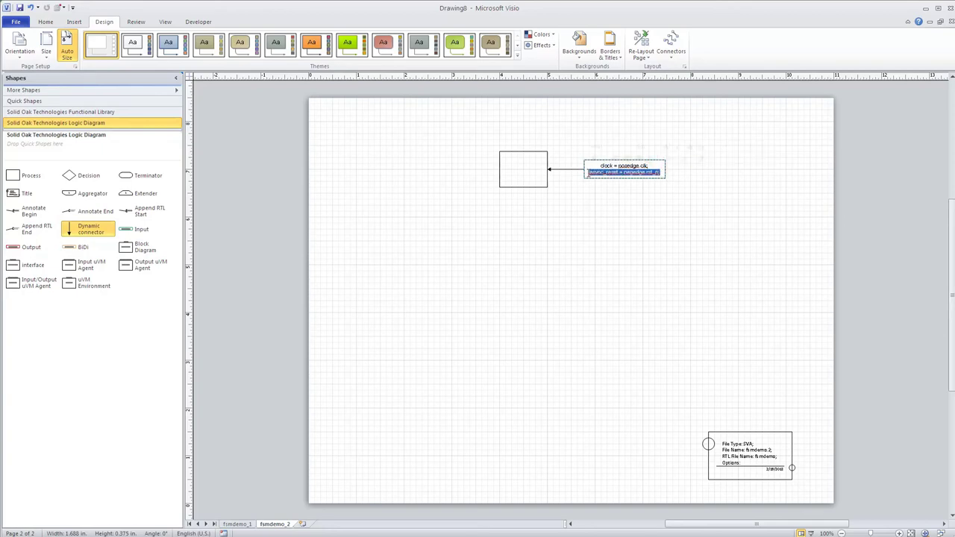
pyautogui.write('overlap;')
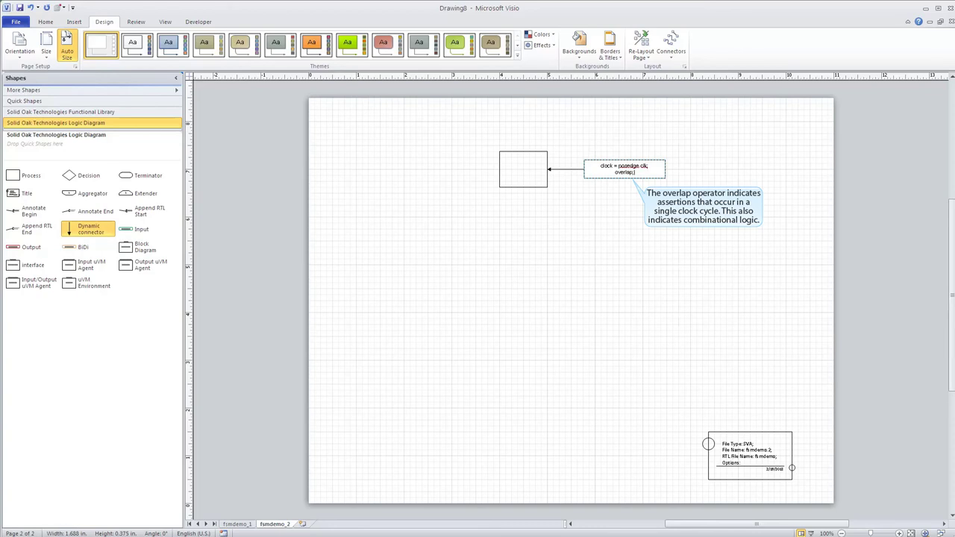
pyautogui.click(574, 197)
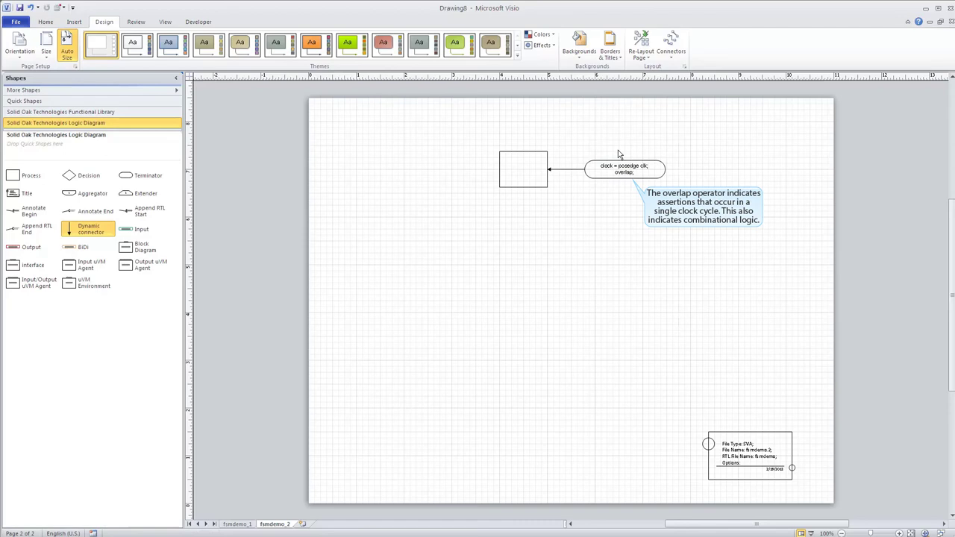
# Label the Process shape linked to the clock terminator "cnt[1:0] = 2'bXX;"
pyautogui.doubleClick(521, 169)
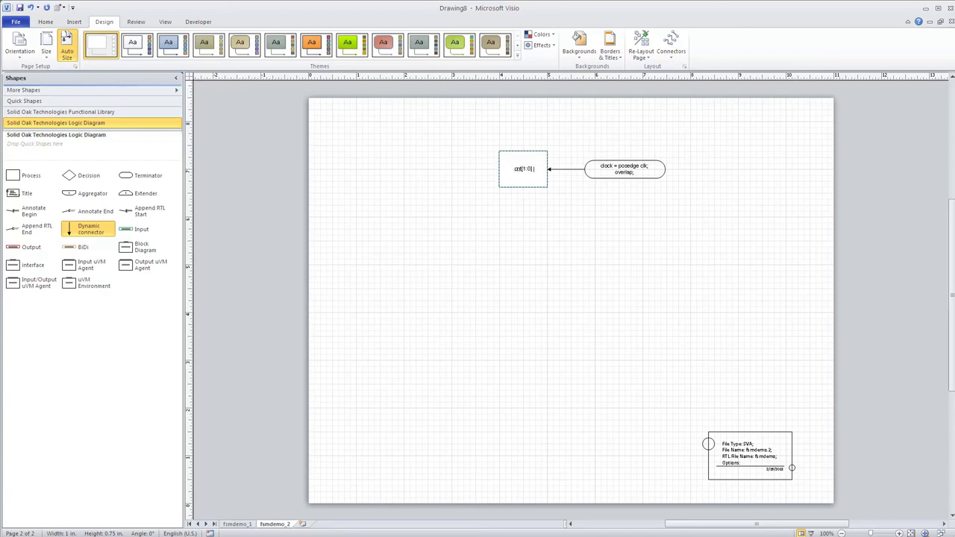
pyautogui.write("= 2'bXX;")
pyautogui.click(520, 206)
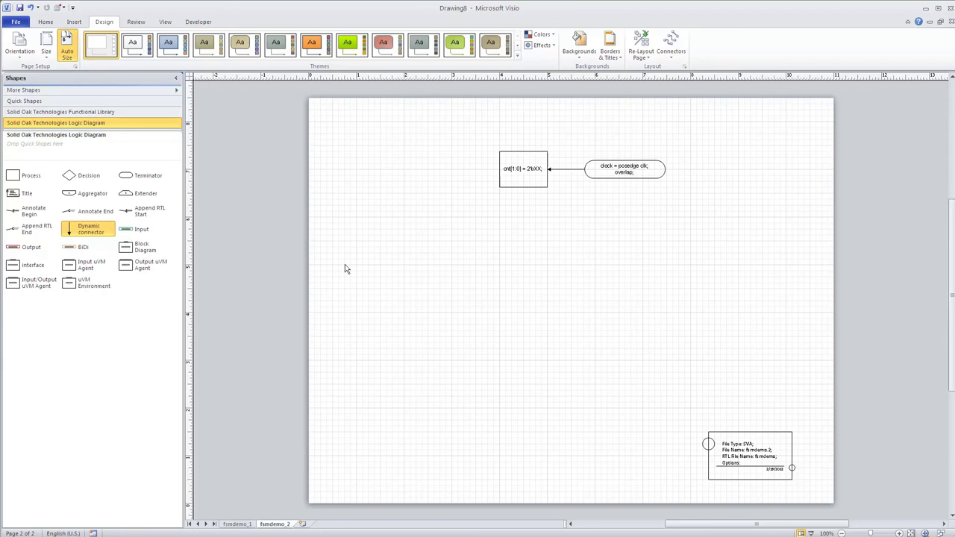
# Place four Decision shapes in a horizontal row below the cnt[1:0] process and shift the row slightly toward the page's left side
pyautogui.moveTo(75, 175); pyautogui.dragTo(427, 246)
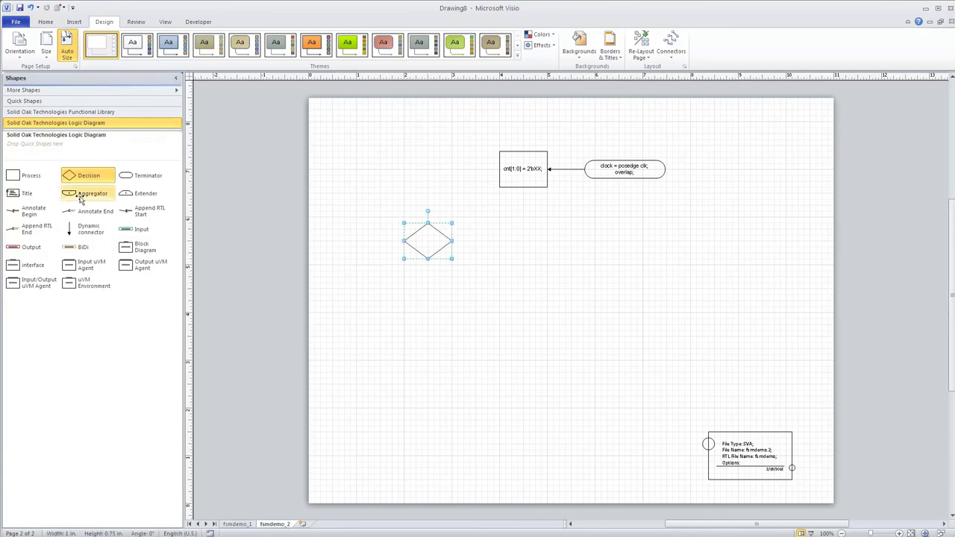
pyautogui.moveTo(77, 176); pyautogui.dragTo(511, 240)
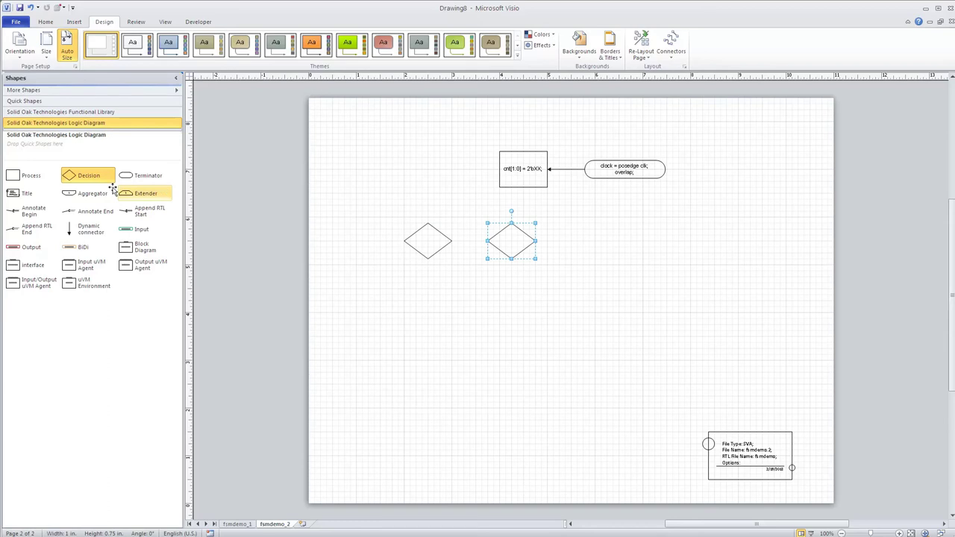
pyautogui.moveTo(76, 178); pyautogui.dragTo(618, 241)
pyautogui.moveTo(77, 177); pyautogui.dragTo(715, 240)
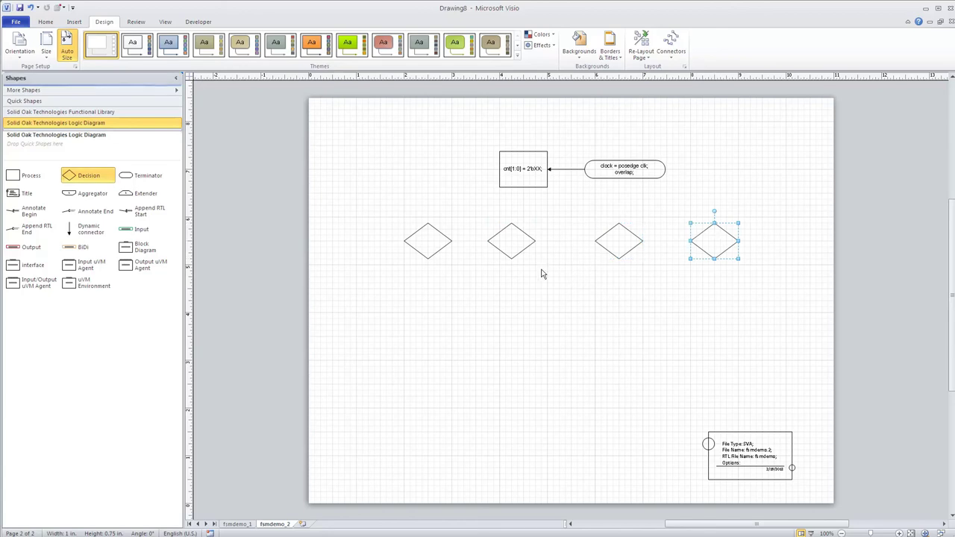
pyautogui.moveTo(389, 214); pyautogui.dragTo(758, 283)
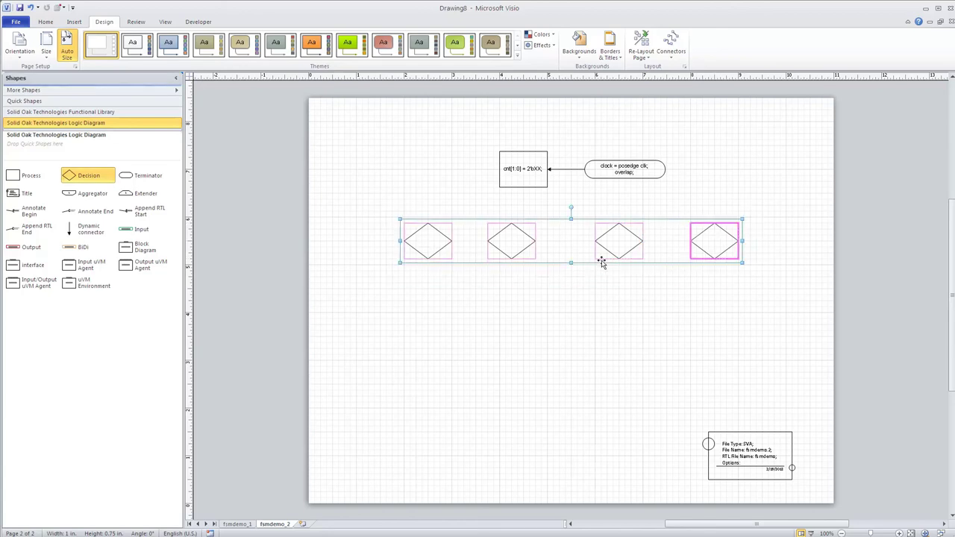
pyautogui.moveTo(608, 249); pyautogui.dragTo(590, 252)
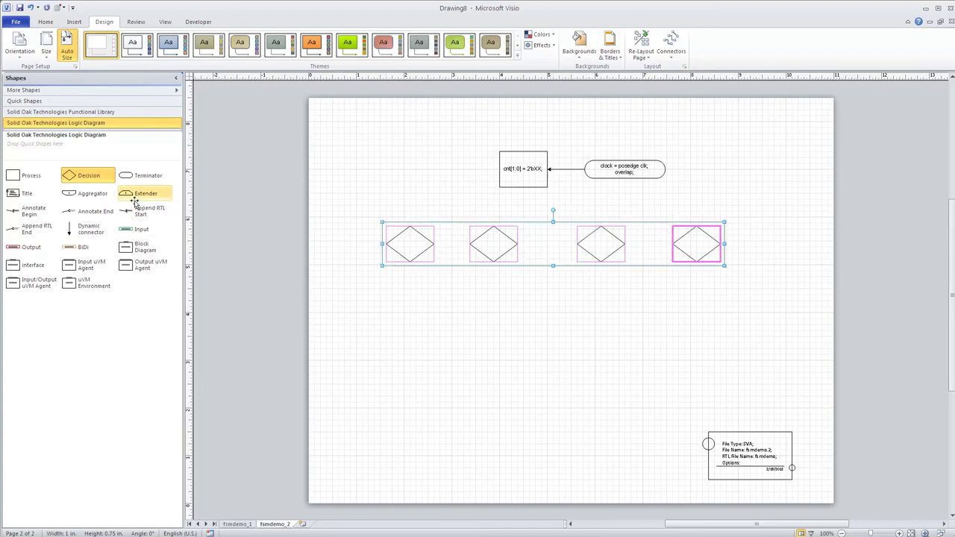
# Add an Extender shape labelled 2 below the cnt[1:0] process and link the process to it with a dynamic connector
pyautogui.moveTo(127, 196); pyautogui.dragTo(524, 214)
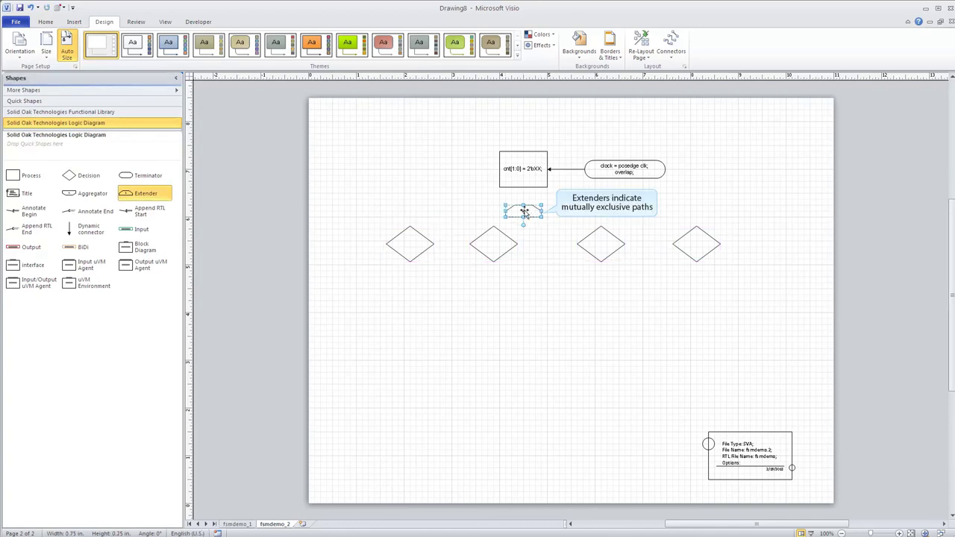
pyautogui.click(523, 225)
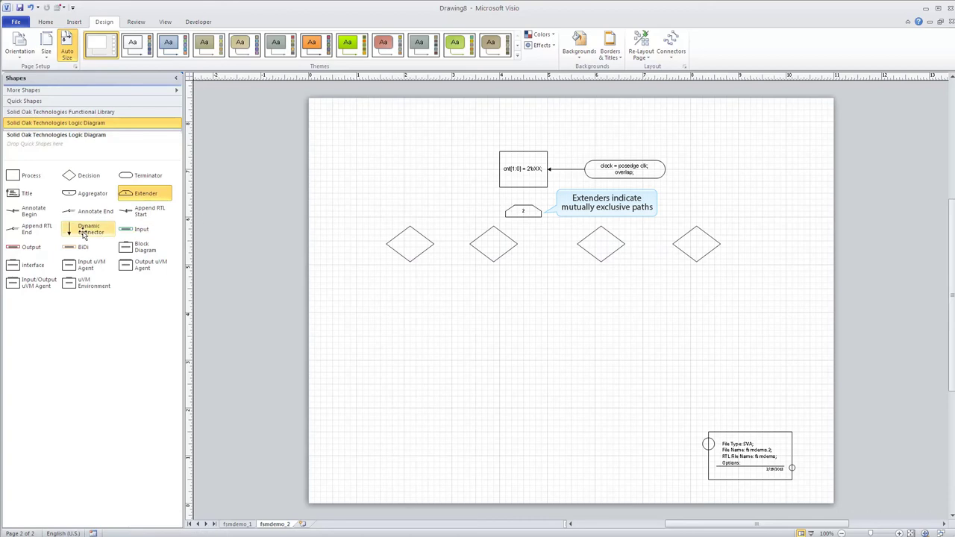
pyautogui.moveTo(71, 229); pyautogui.dragTo(524, 201)
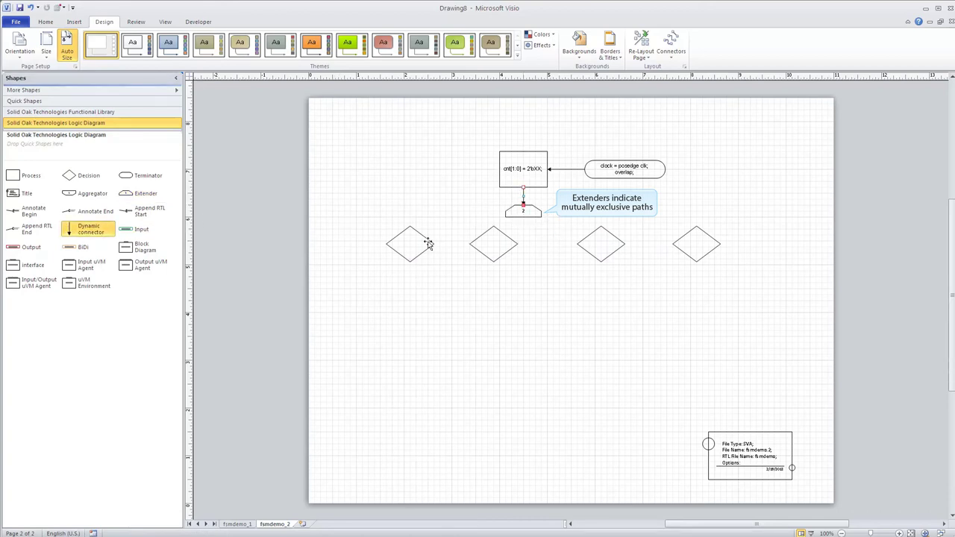
# Move the decision row down slightly and link the extender to the top of each of the four decisions with dynamic connectors, keeping the lines separated
pyautogui.moveTo(368, 216); pyautogui.dragTo(709, 274)
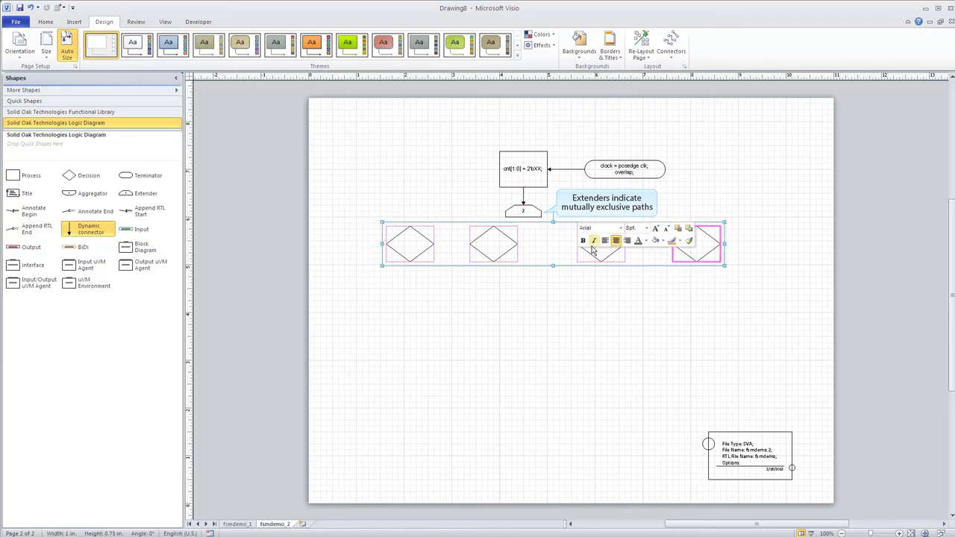
pyautogui.moveTo(601, 261); pyautogui.dragTo(599, 270)
pyautogui.click(400, 219)
pyautogui.moveTo(69, 232); pyautogui.dragTo(511, 229)
pyautogui.moveTo(71, 231); pyautogui.dragTo(517, 227)
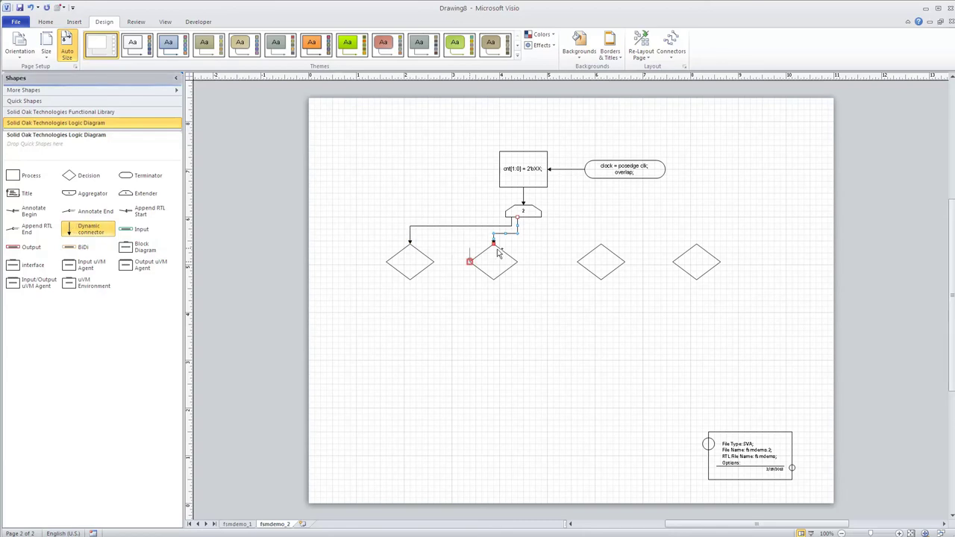
pyautogui.moveTo(529, 228); pyautogui.dragTo(601, 243)
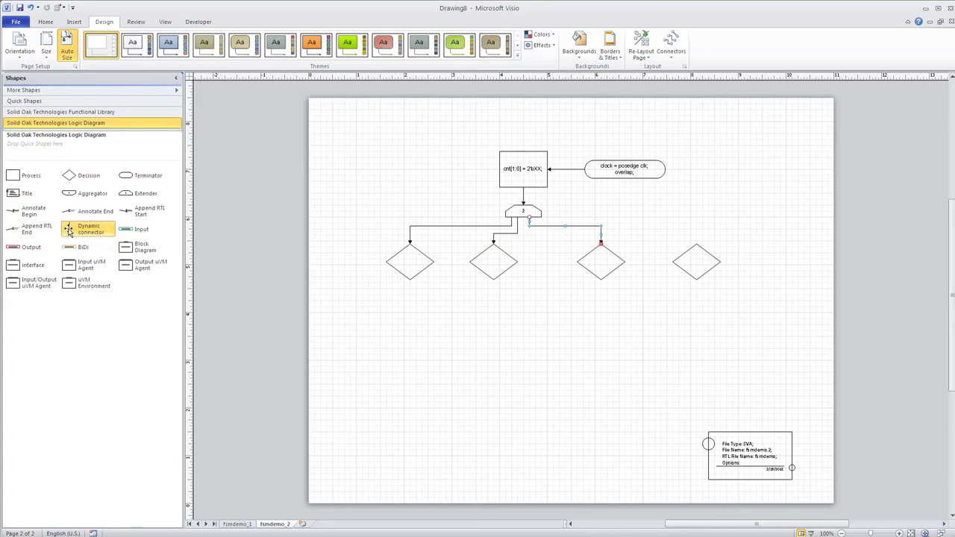
pyautogui.moveTo(535, 229); pyautogui.dragTo(696, 240)
pyautogui.moveTo(565, 226); pyautogui.dragTo(565, 232)
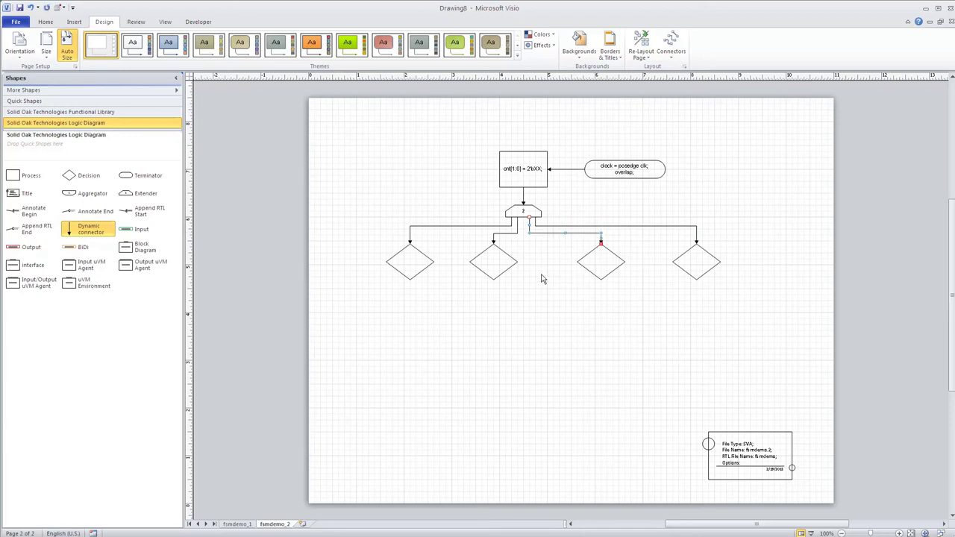
# Label the first decision in the row "state == CNT0"
pyautogui.doubleClick(409, 263)
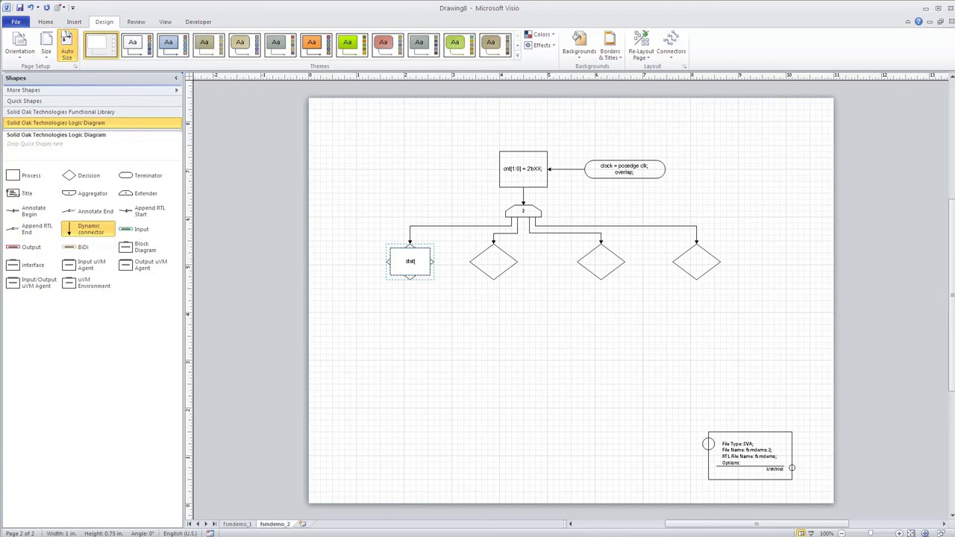
pyautogui.write('state == CNT0')
pyautogui.click(420, 294)
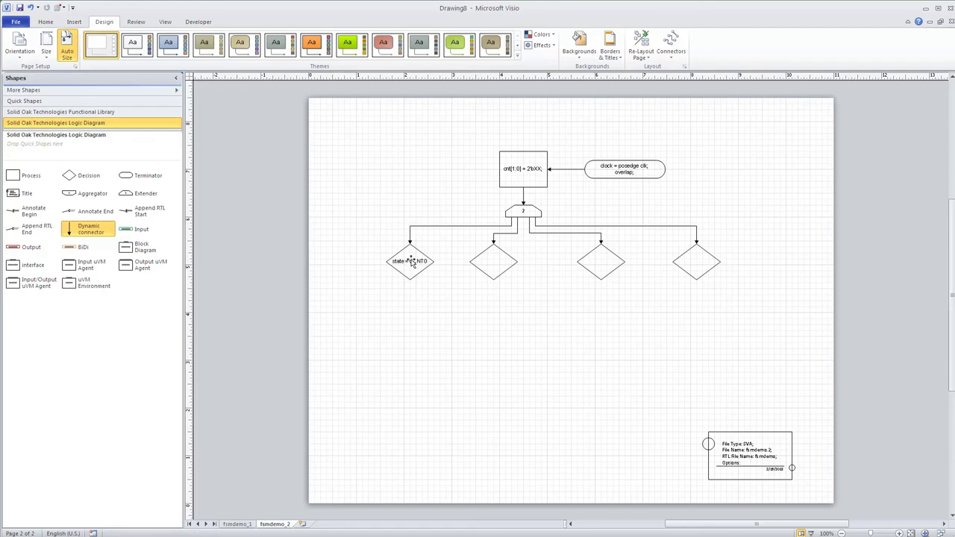
# Copy the first decision's text into the other three decisions
pyautogui.doubleClick(411, 262)
pyautogui.hotkey('ctrl', 'c')
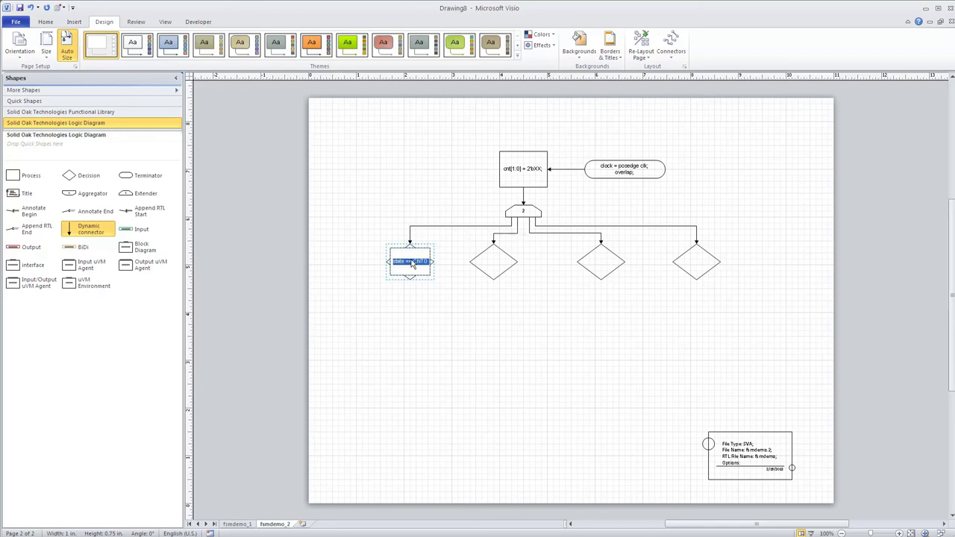
pyautogui.doubleClick(494, 261)
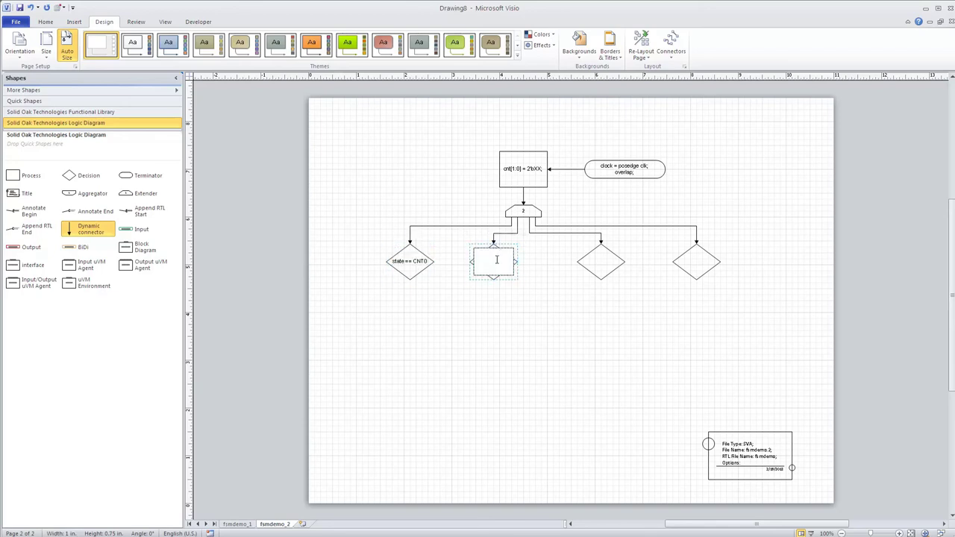
pyautogui.hotkey('ctrl', 'v')
pyautogui.doubleClick(600, 261)
pyautogui.hotkey('ctrl', 'v')
pyautogui.doubleClick(698, 267)
pyautogui.hotkey('ctrl', 'v')
pyautogui.press('Escape')
# Change the state names in the second, third and fourth decisions to CNT1, CNT2 and CNT3
pyautogui.click(495, 270)
pyautogui.doubleClick(496, 269)
pyautogui.click(496, 267)
pyautogui.press('BackSpace')
pyautogui.write('1')
pyautogui.click(600, 263)
pyautogui.doubleClick(600, 264)
pyautogui.click(601, 264)
pyautogui.press('BackSpace')
pyautogui.write('2')
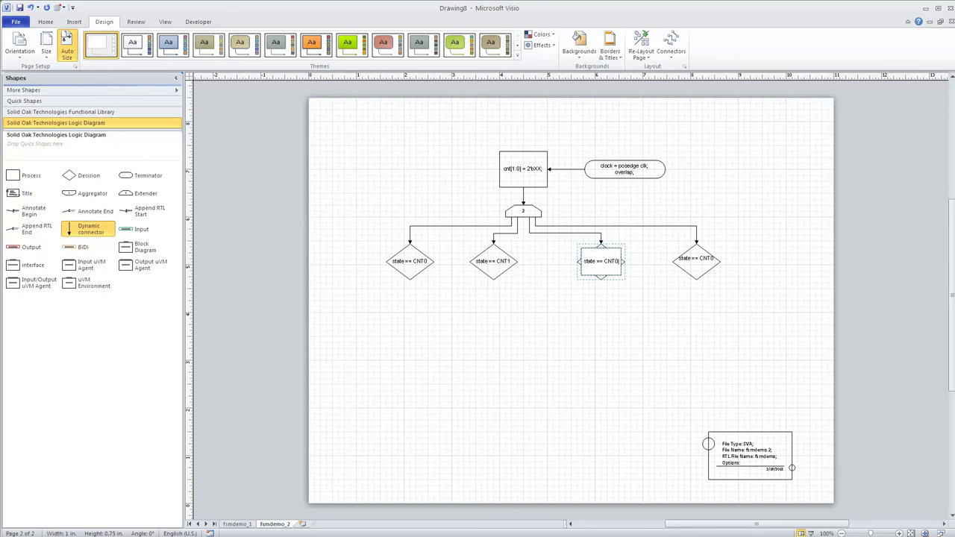
pyautogui.doubleClick(696, 262)
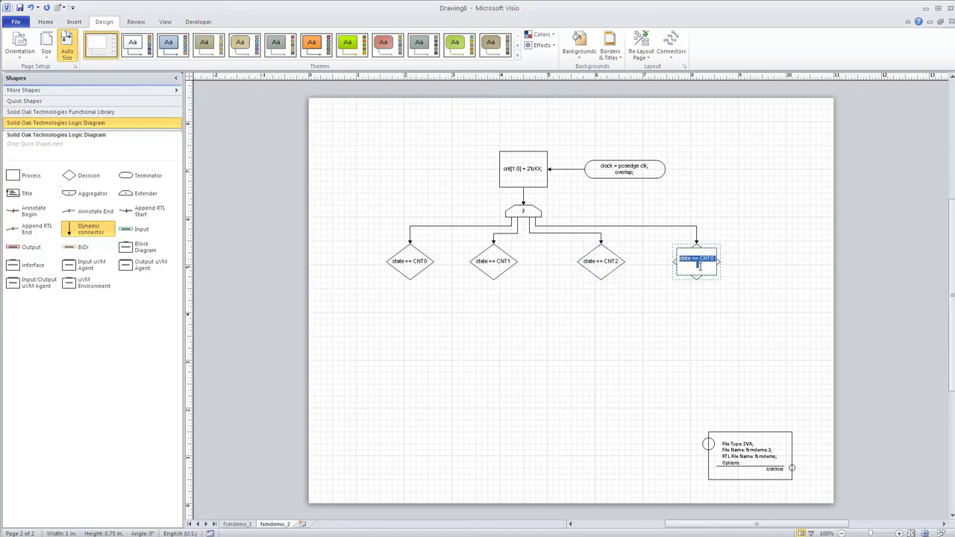
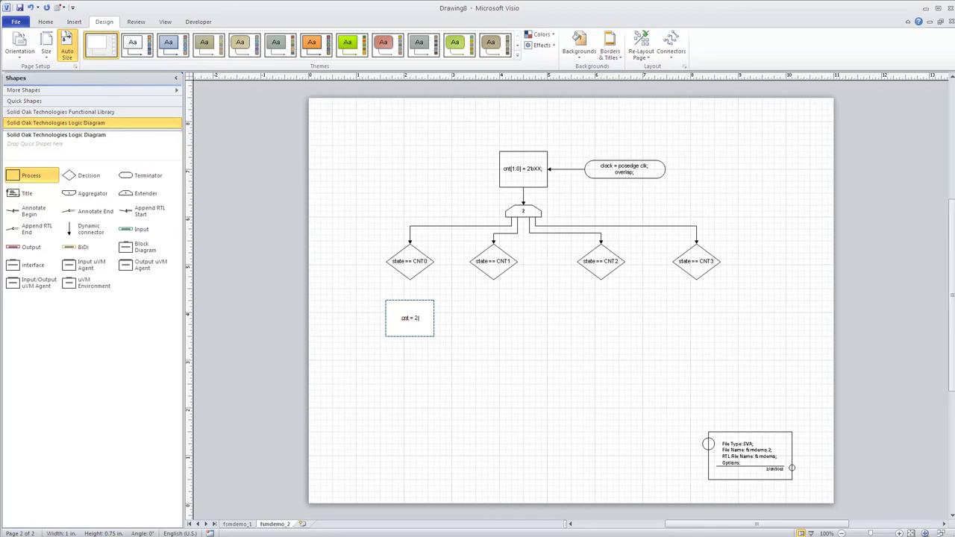
# Label a Process shape below the CNT0 decision "cnt = 2'b00;" and link the decision to it with a dynamic connector
pyautogui.write("cnt = 2'b00;")
pyautogui.click(463, 344)
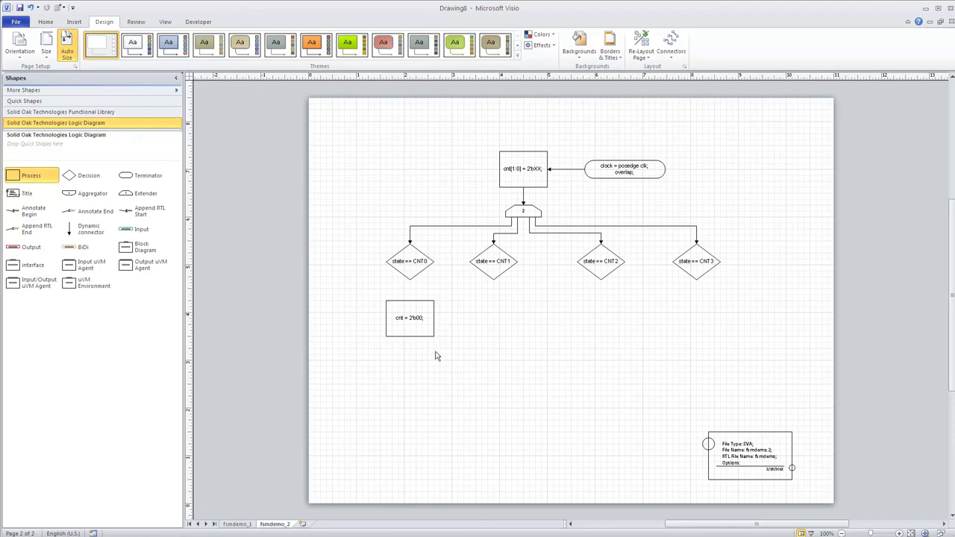
pyautogui.moveTo(79, 230); pyautogui.dragTo(411, 293)
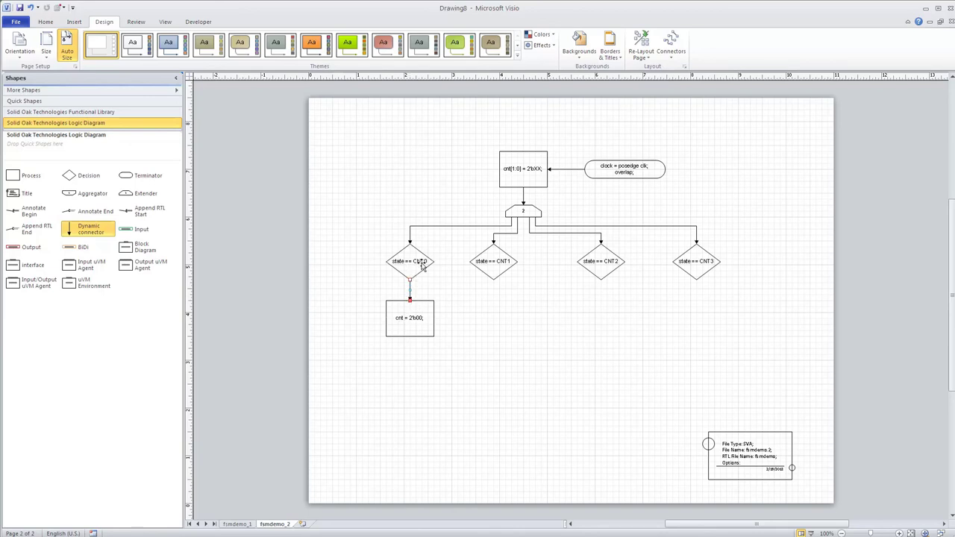
# Duplicate the "cnt = 2'b00;" process with its connector and place a copy under each of the CNT1, CNT2 and CNT3 decisions
pyautogui.click(422, 333)
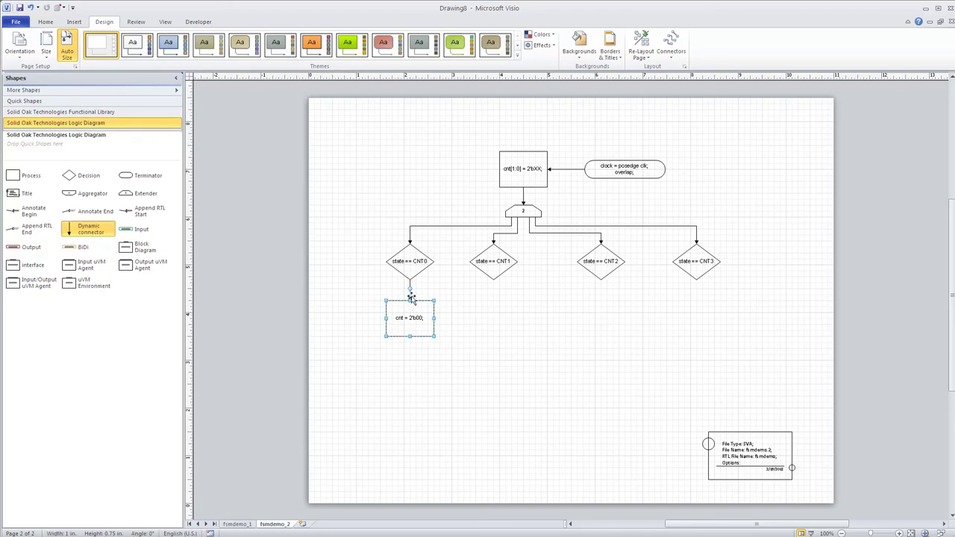
pyautogui.moveTo(408, 294); pyautogui.dragTo(424, 308)
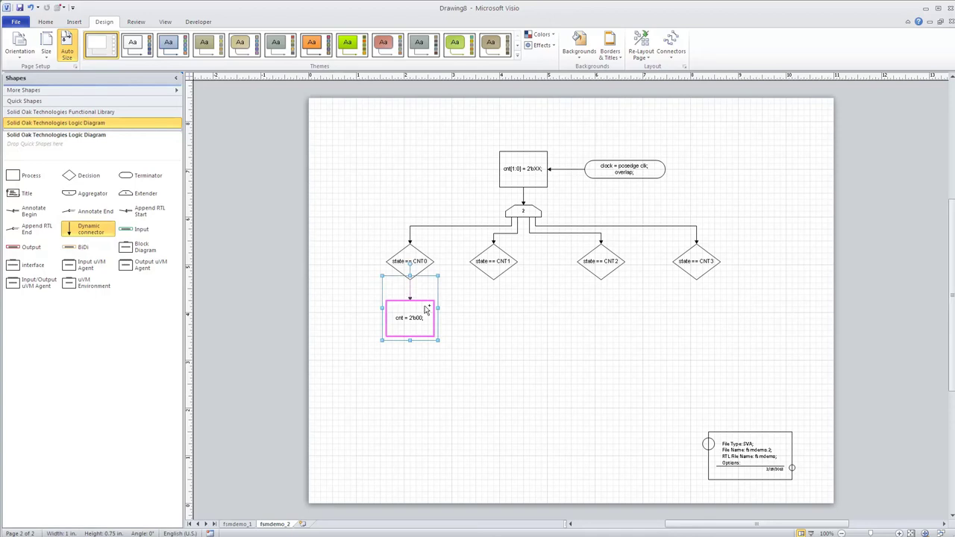
pyautogui.hotkey('ctrl', 'd')
pyautogui.moveTo(426, 333); pyautogui.dragTo(491, 316)
pyautogui.moveTo(450, 351); pyautogui.dragTo(610, 318)
pyautogui.hotkey('ctrl', 'v')
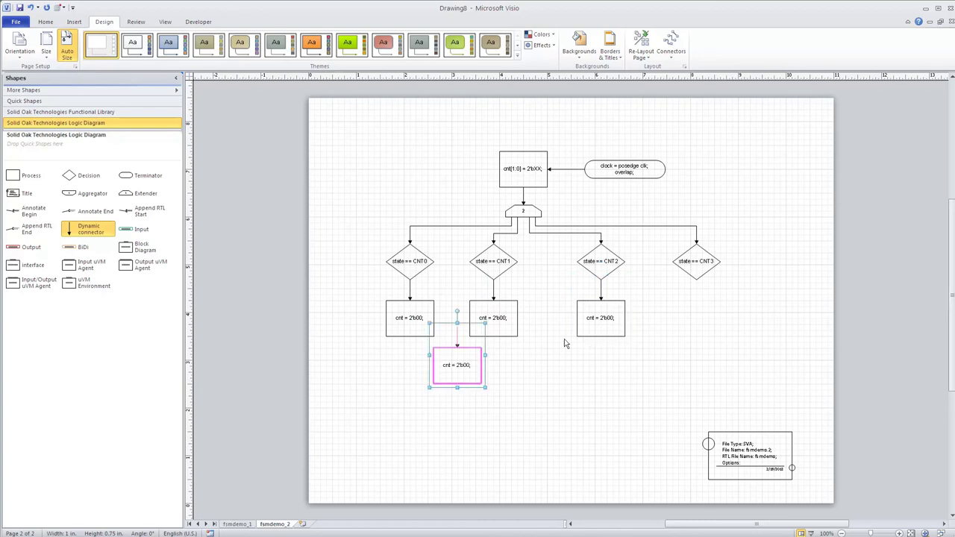
pyautogui.moveTo(480, 368); pyautogui.dragTo(705, 319)
# Label the connectors leaving the four state decisions "y"
pyautogui.click(492, 291)
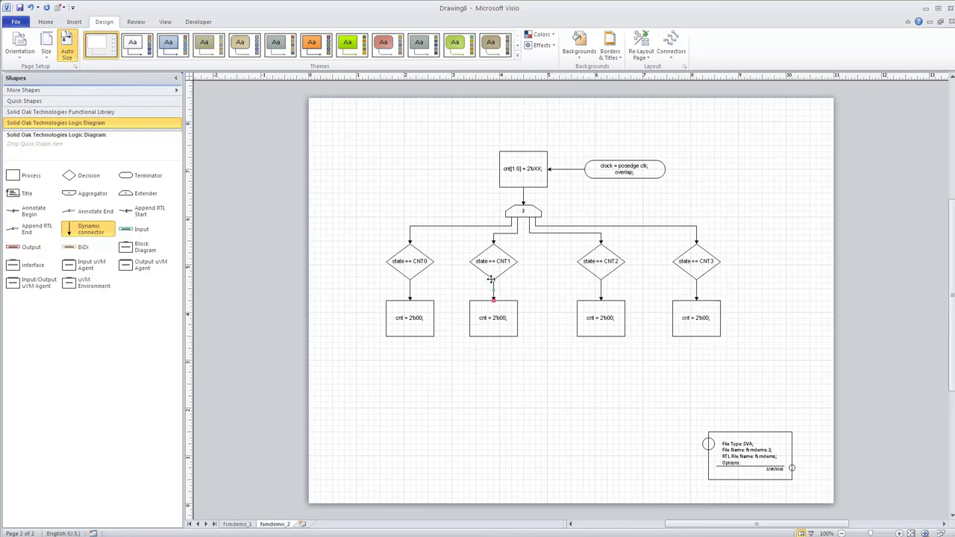
pyautogui.click(600, 287)
pyautogui.click(409, 290)
pyautogui.doubleClick(493, 290)
pyautogui.doubleClick(602, 290)
pyautogui.doubleClick(696, 290)
pyautogui.click(648, 381)
# Change the assignment in the process under the CNT1 decision to "cnt = 2'b01;"
pyautogui.doubleClick(499, 320)
pyautogui.click(508, 319)
pyautogui.press('Left')
pyautogui.press('Left')
pyautogui.press('Left')
pyautogui.press('BackSpace')
pyautogui.write('1')
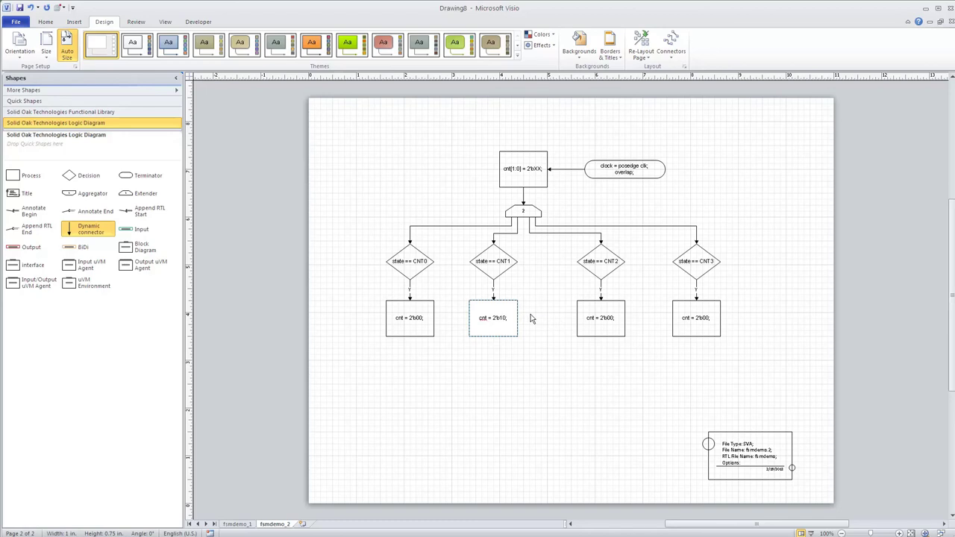
pyautogui.press('BackSpace')
pyautogui.press('BackSpace')
pyautogui.write('01')
# Change the assignment in the process under the CNT2 decision to "cnt = 2'b10;"
pyautogui.click(611, 319)
pyautogui.doubleClick(611, 320)
pyautogui.click(611, 325)
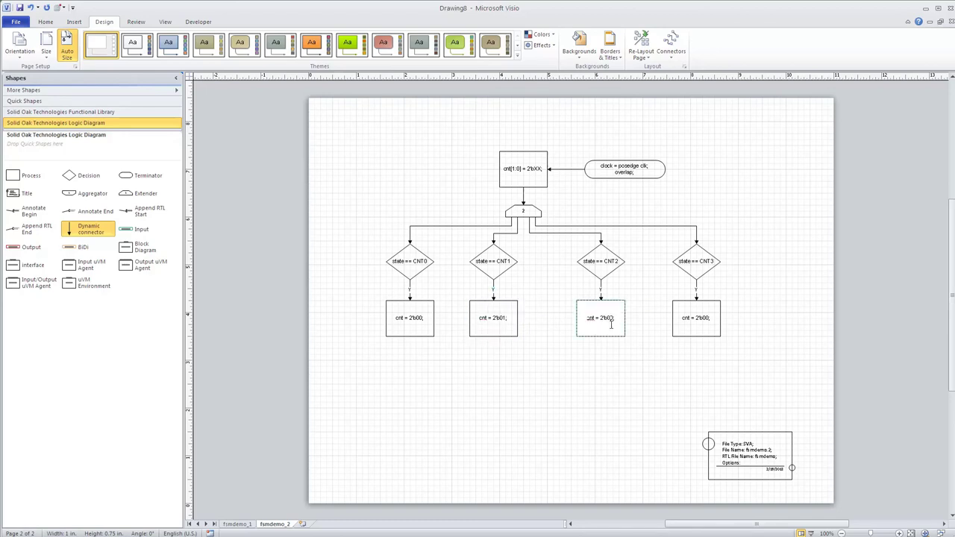
pyautogui.press('BackSpace')
pyautogui.press('BackSpace')
pyautogui.write('1')
# Change the assignment in the process under the CNT3 decision to "cnt = 2'b11;"
pyautogui.click(707, 320)
pyautogui.doubleClick(710, 321)
pyautogui.click(709, 321)
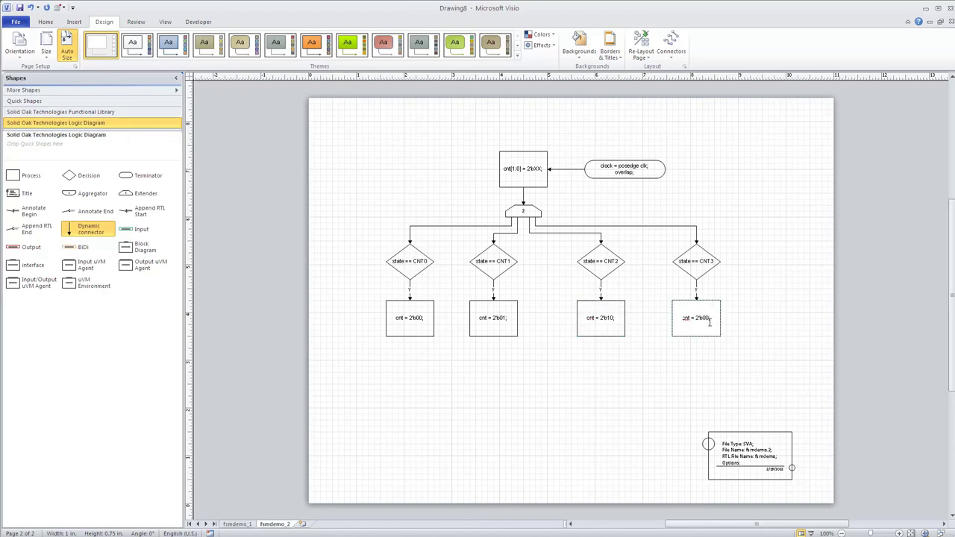
pyautogui.press('BackSpace')
pyautogui.press('BackSpace')
pyautogui.write('11')
pyautogui.click(610, 388)
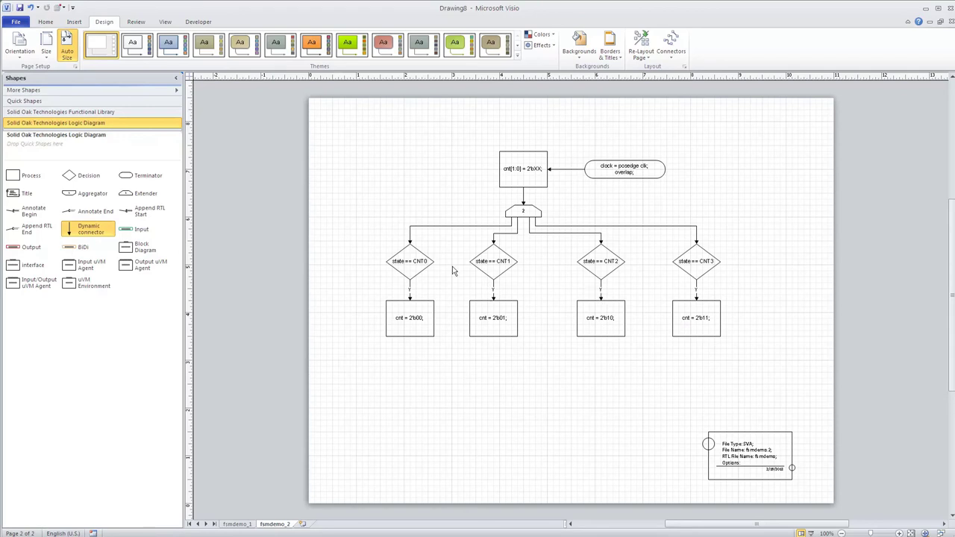
# Place an aggregator labelled "1", rotated 90°, beside the "cnt[1:0] = 2'bXX;" process and connect it to that process
pyautogui.moveTo(68, 193); pyautogui.dragTo(432, 165)
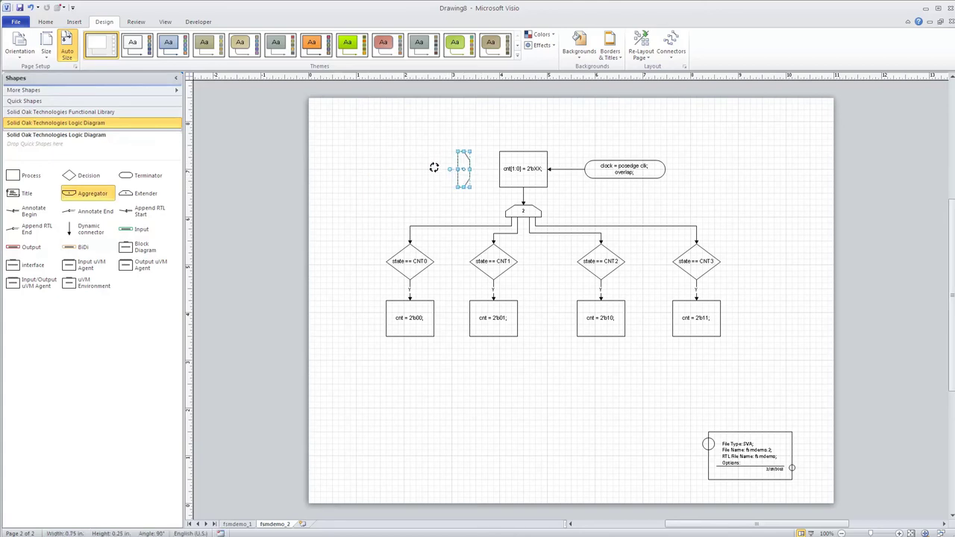
pyautogui.click(82, 229)
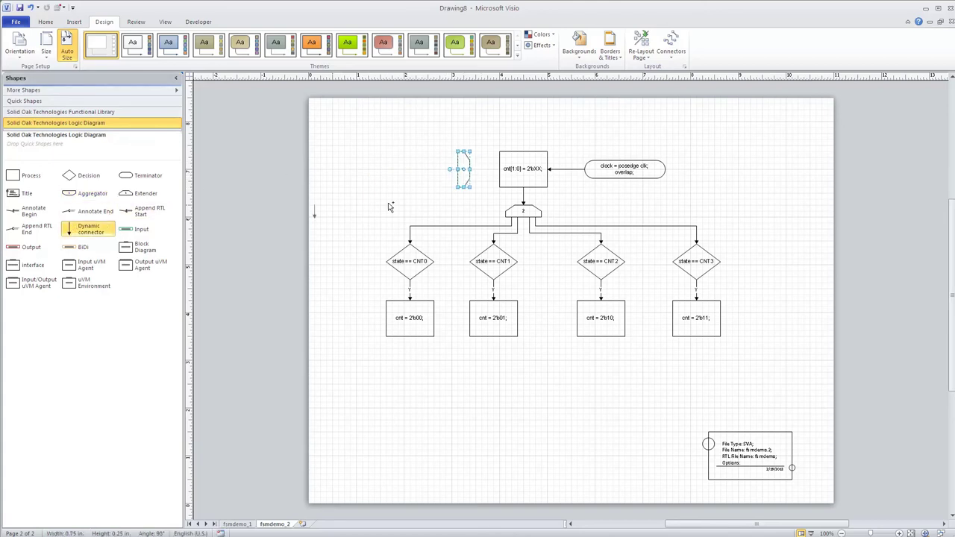
pyautogui.click(467, 179)
pyautogui.moveTo(468, 179); pyautogui.dragTo(501, 170)
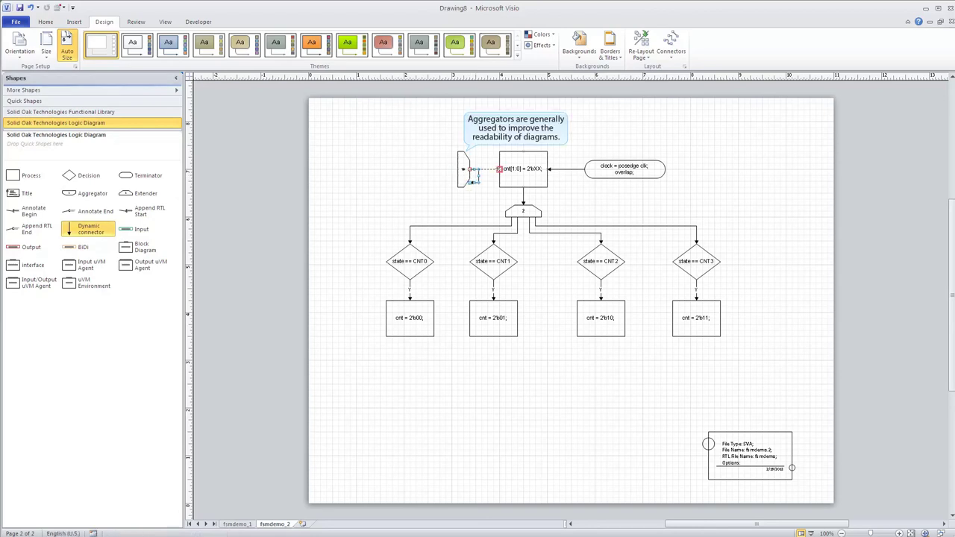
pyautogui.click(464, 171)
pyautogui.click(372, 200)
# Add two aggregators labelled "1" below the assignment processes and connect the CNT0 and CNT1 decisions and their processes to the left one
pyautogui.moveTo(67, 200); pyautogui.dragTo(650, 390)
pyautogui.hotkey('ctrl', 'd')
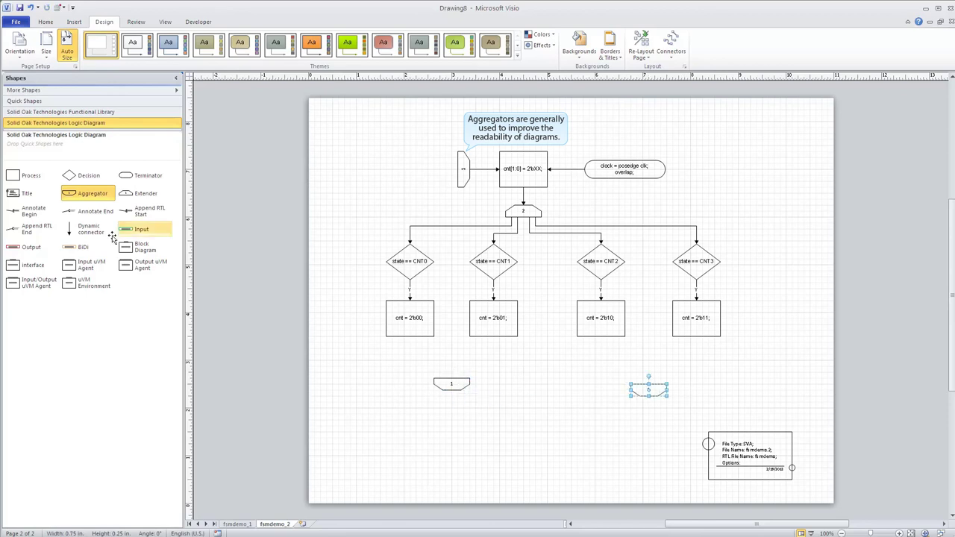
pyautogui.click(67, 233)
pyautogui.moveTo(410, 340); pyautogui.dragTo(440, 377)
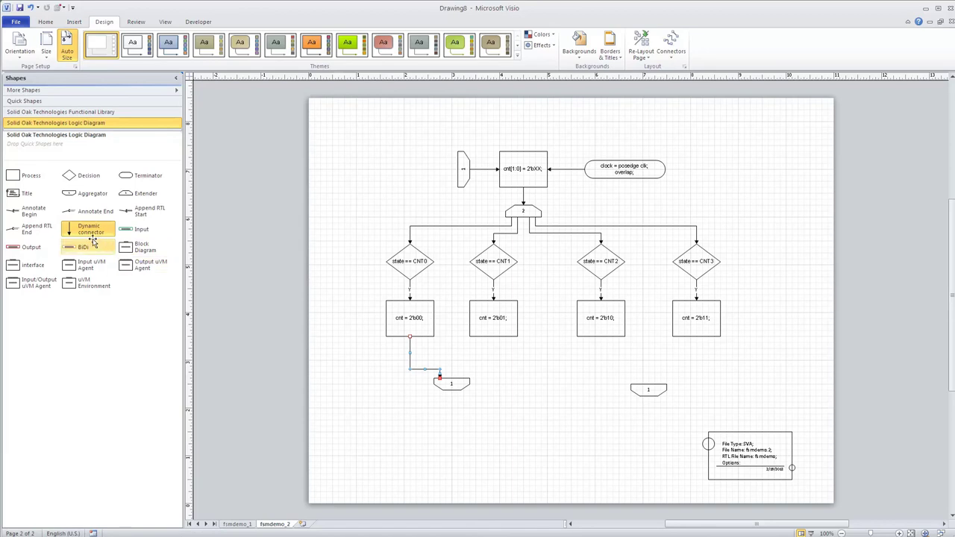
pyautogui.moveTo(433, 261); pyautogui.dragTo(443, 377)
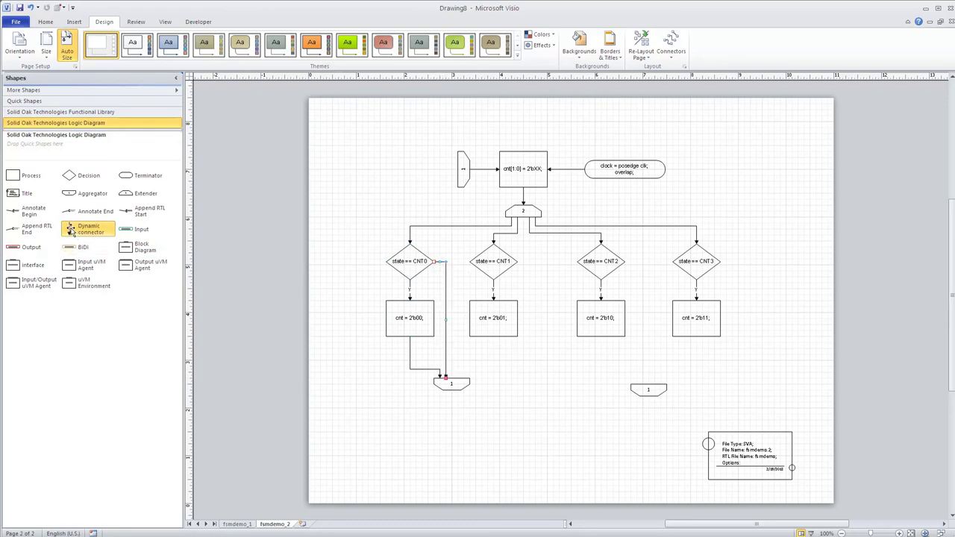
pyautogui.click(473, 281)
pyautogui.moveTo(470, 275); pyautogui.dragTo(456, 379)
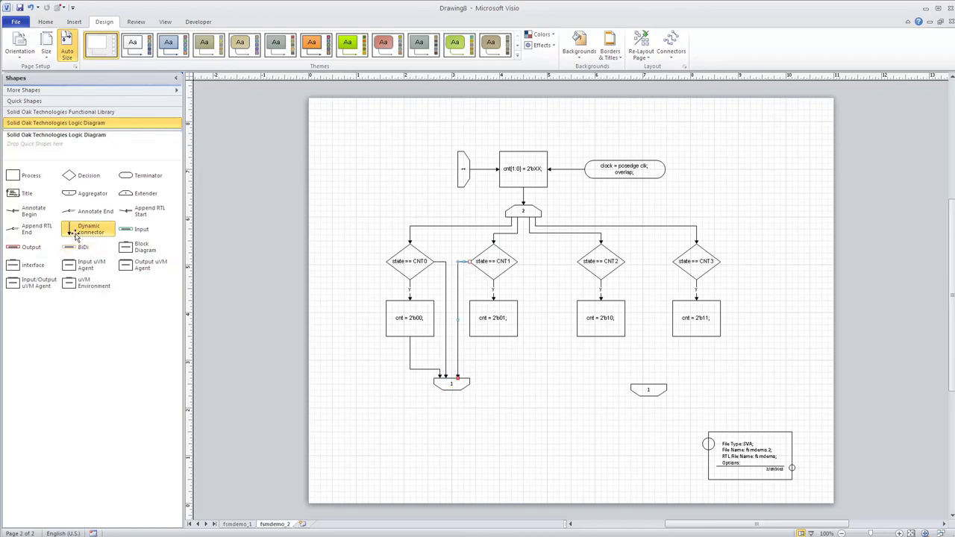
pyautogui.moveTo(493, 337); pyautogui.dragTo(463, 378)
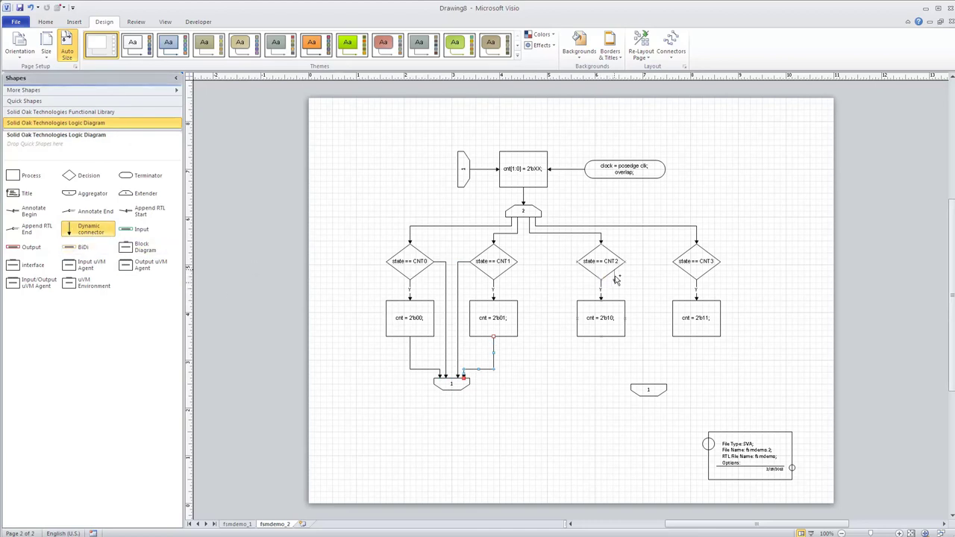
# Connect the CNT2 and CNT3 decisions and their assignment processes to the right aggregator below them
pyautogui.moveTo(601, 351); pyautogui.dragTo(636, 382)
pyautogui.moveTo(75, 230); pyautogui.dragTo(641, 384)
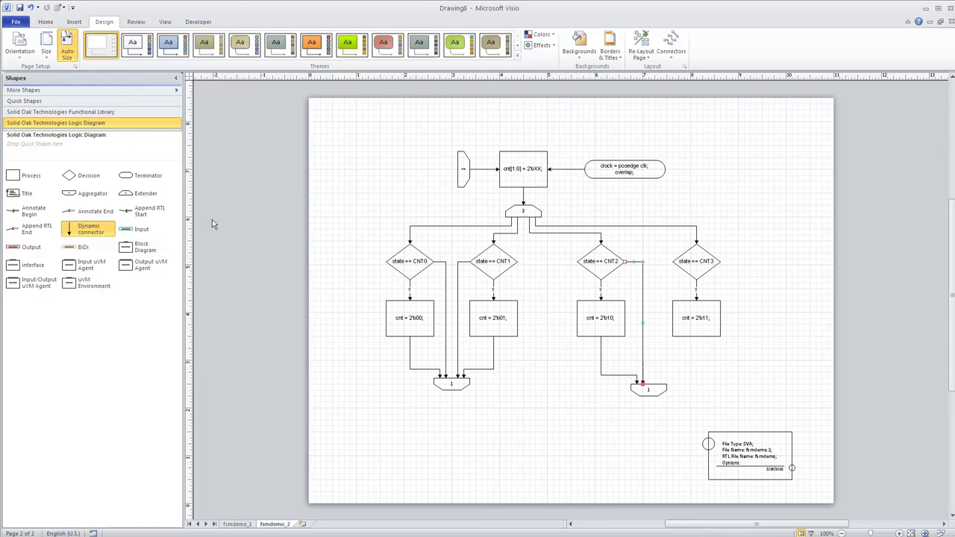
pyautogui.moveTo(71, 232); pyautogui.dragTo(654, 383)
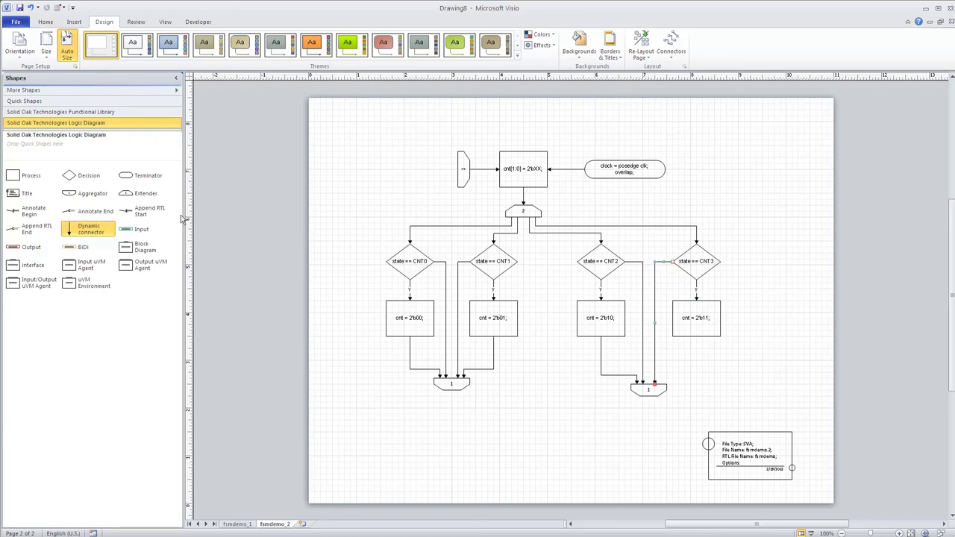
pyautogui.moveTo(69, 231); pyautogui.dragTo(659, 382)
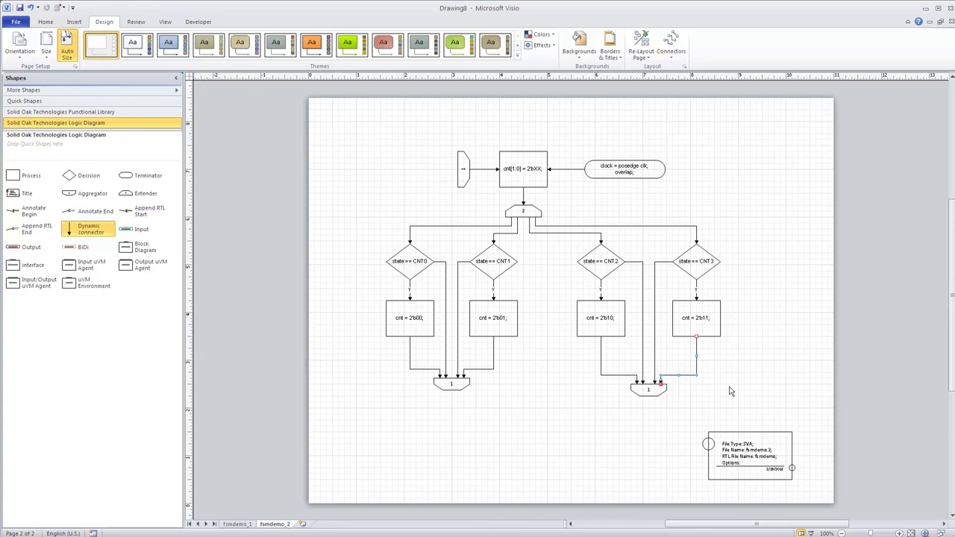
# Label the four connectors running from the state decisions directly to the lower aggregators "N"
pyautogui.doubleClick(458, 299)
pyautogui.press('BackSpace')
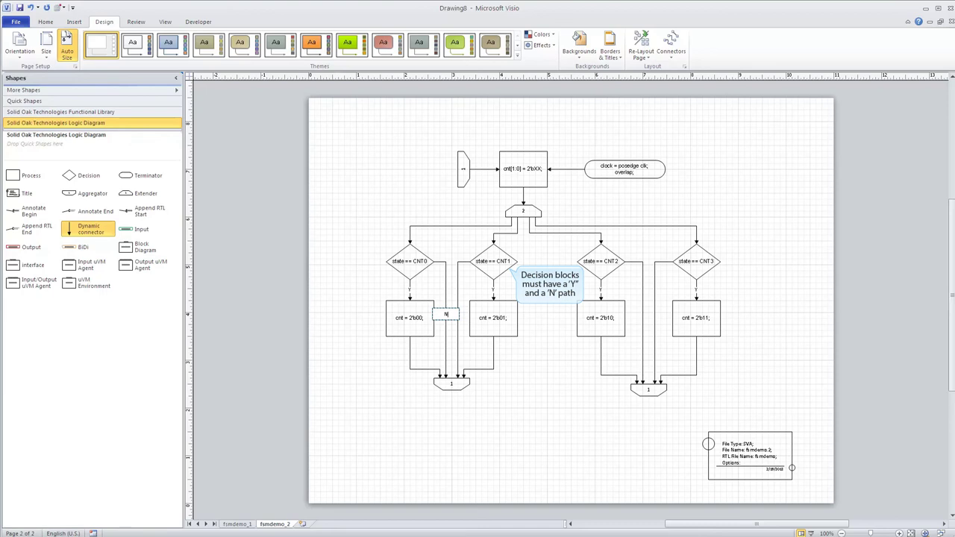
pyautogui.doubleClick(642, 304)
pyautogui.doubleClick(656, 305)
pyautogui.click(565, 394)
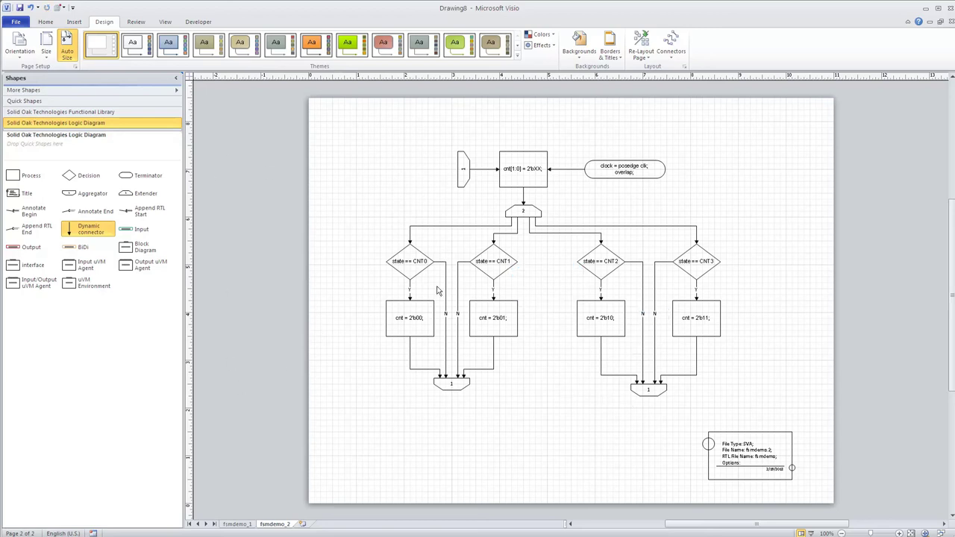
pyautogui.click(526, 179)
pyautogui.click(399, 325)
pyautogui.click(484, 319)
pyautogui.click(616, 318)
pyautogui.click(689, 312)
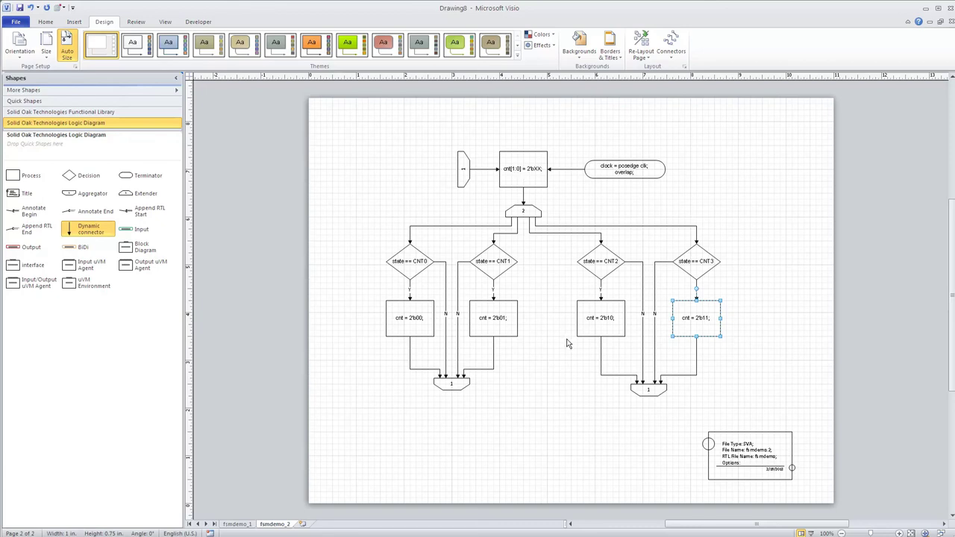
# Switch to CoverAll and generate the assertions for the current document
pyautogui.click(552, 386)
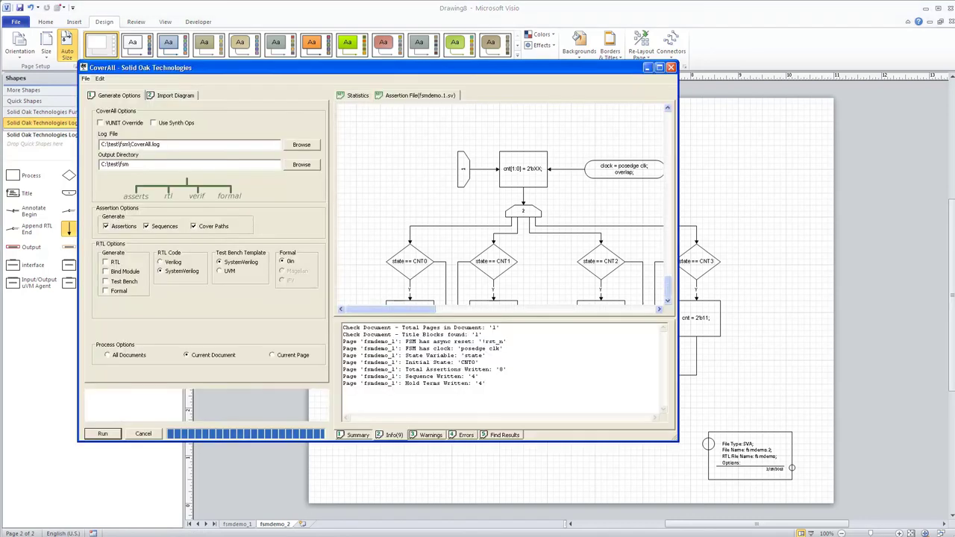
pyautogui.click(103, 434)
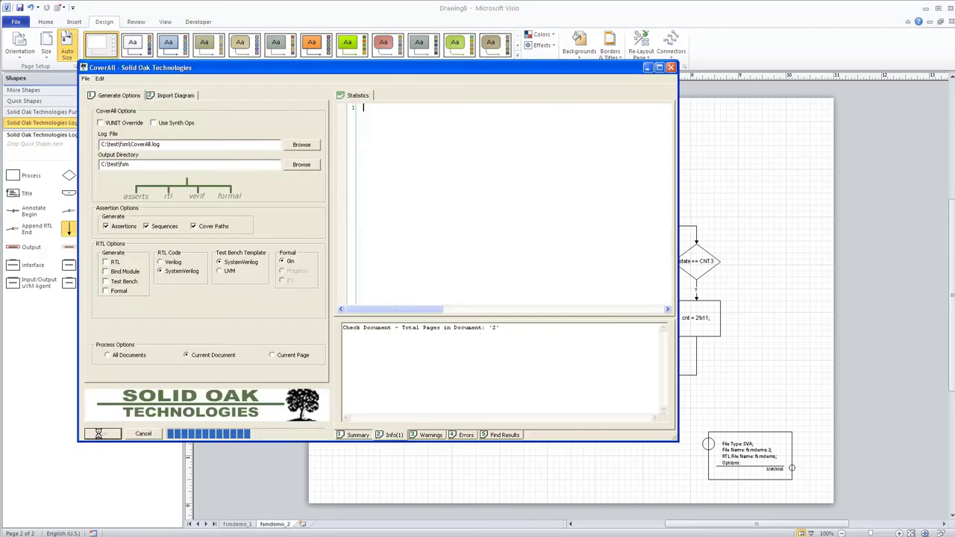
pyautogui.click(368, 283)
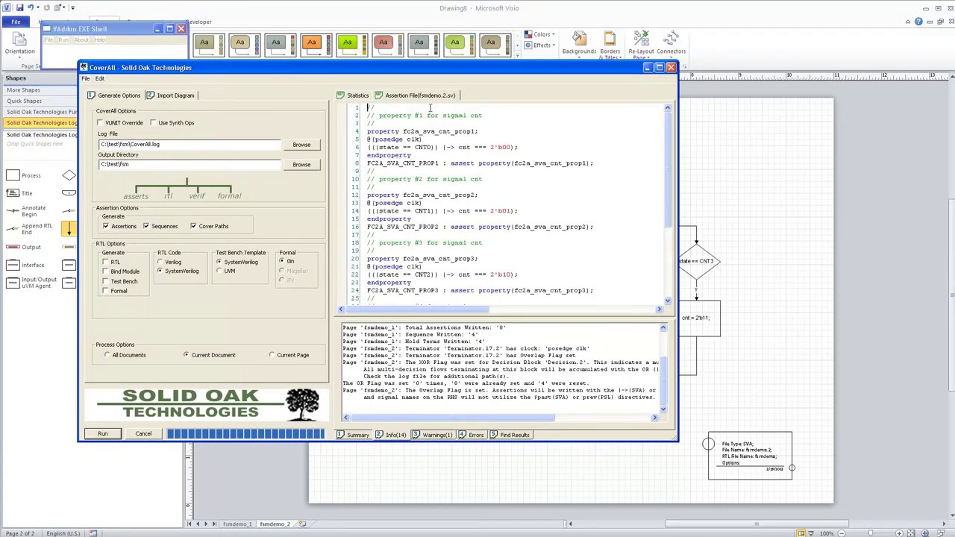
# Review the generation statistics for the fsmdemo_1 and fsmdemo_2 pages and the whole document
pyautogui.click(358, 95)
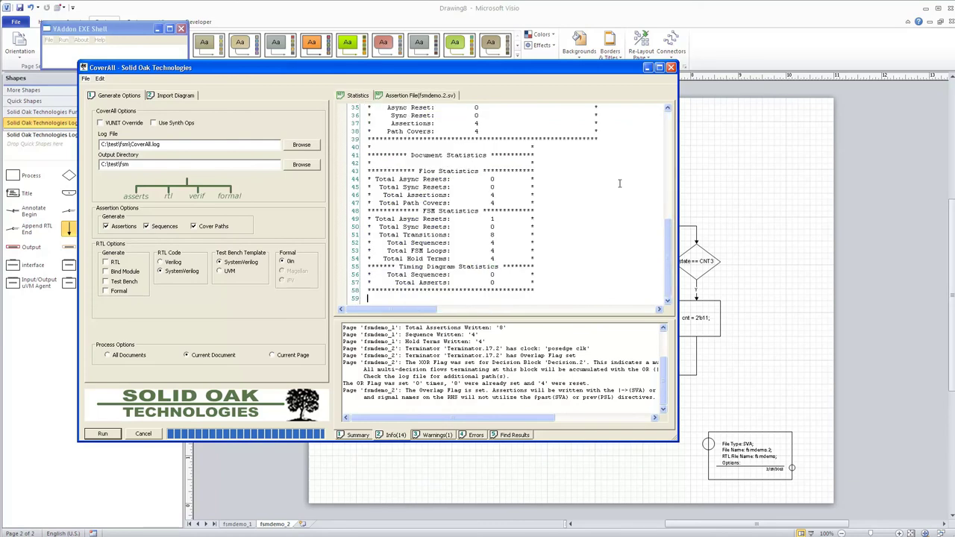
pyautogui.moveTo(668, 257); pyautogui.dragTo(661, 119)
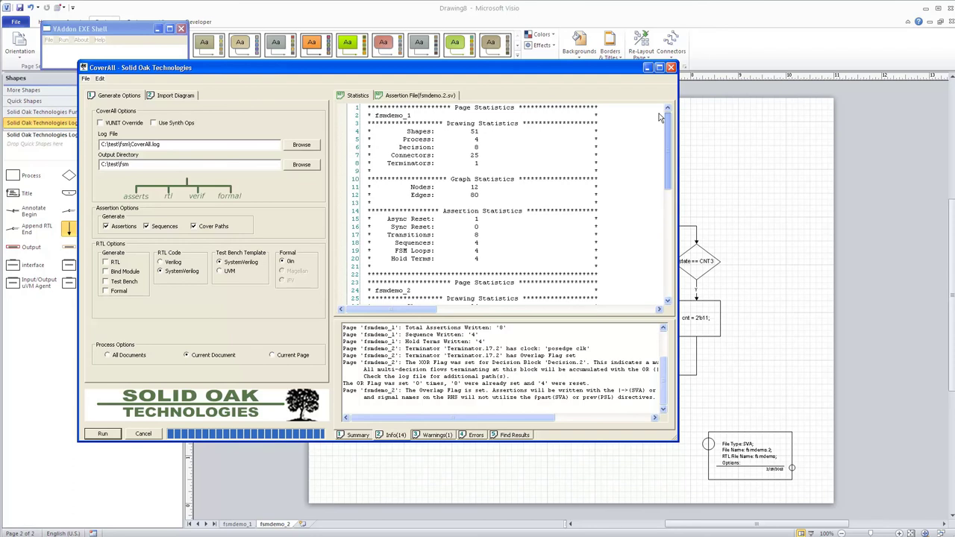
pyautogui.scroll(-5, 656, 141)
pyautogui.scroll(-3, 652, 176)
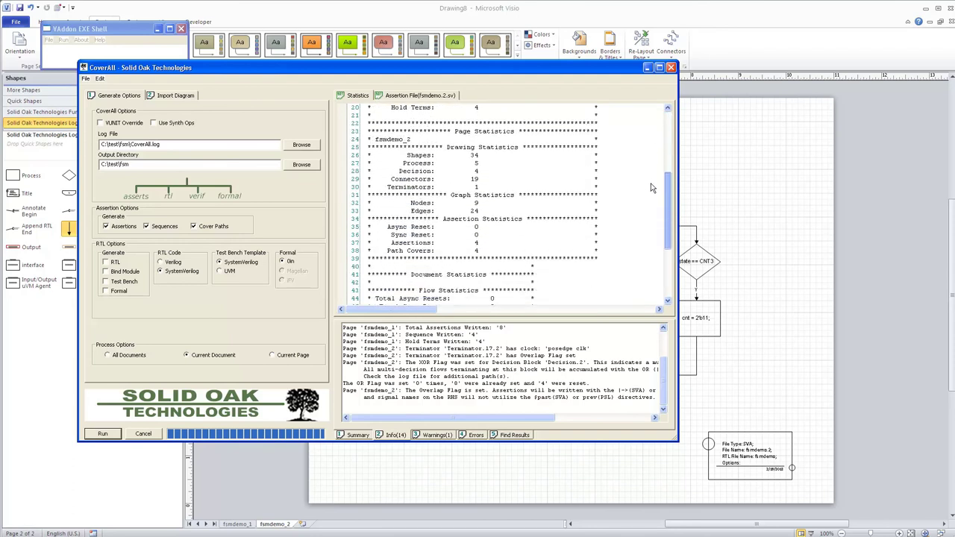
pyautogui.click(668, 302)
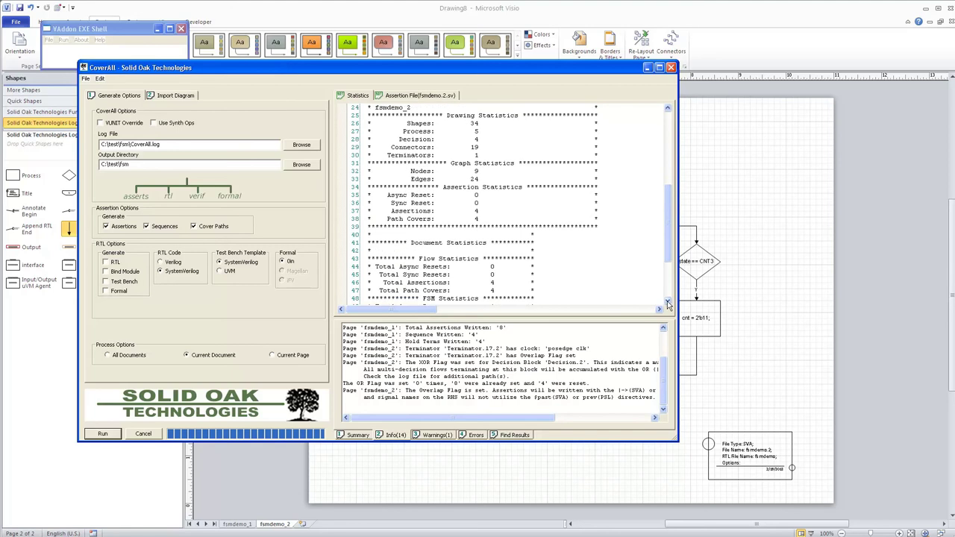
pyautogui.click(668, 301)
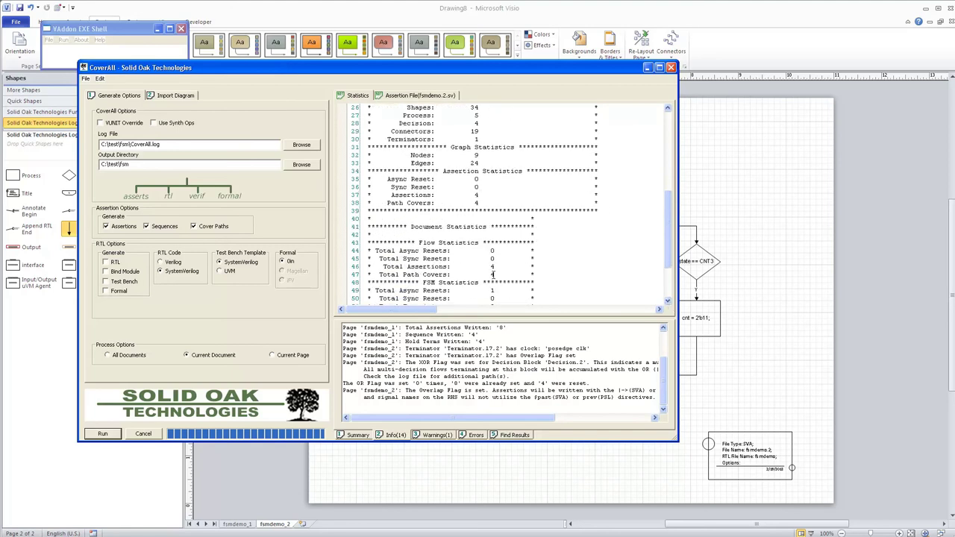
pyautogui.moveTo(667, 248); pyautogui.dragTo(668, 266)
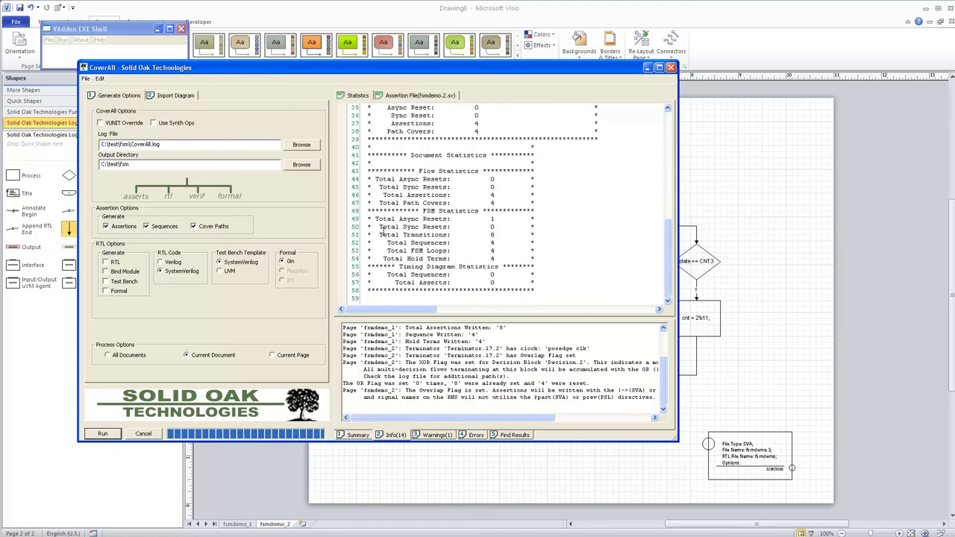
pyautogui.scroll(4, 660, 242)
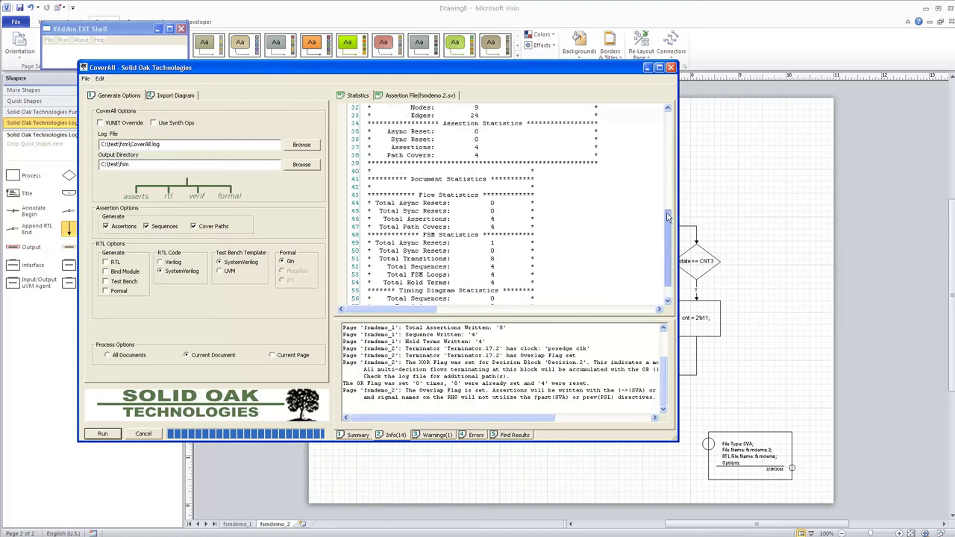
pyautogui.scroll(7, 657, 207)
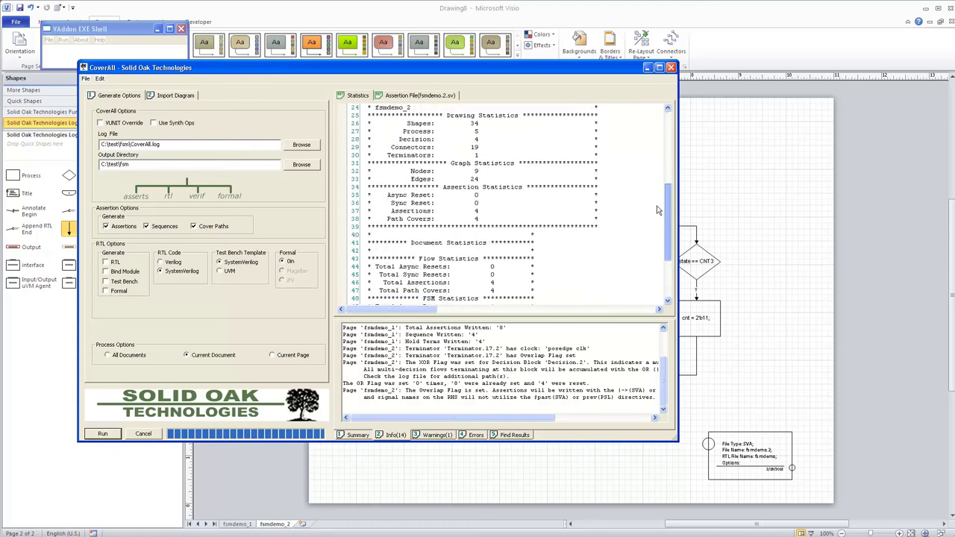
# Review the fsmdemo.2.sv assertion file and find the diagram objects for the cover path FC2A_SVA_PATH_FSMDEMO_2_0_4
pyautogui.click(394, 99)
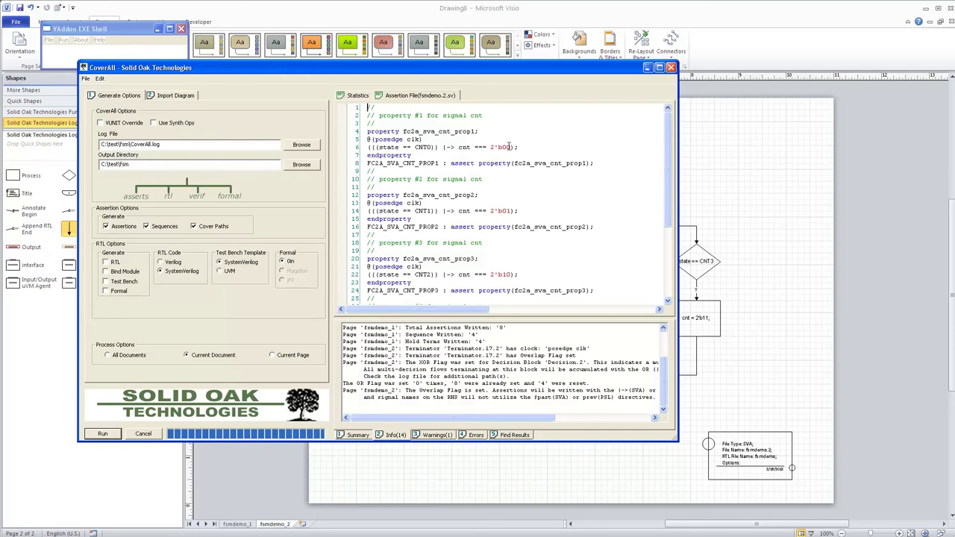
pyautogui.moveTo(669, 161); pyautogui.dragTo(660, 242)
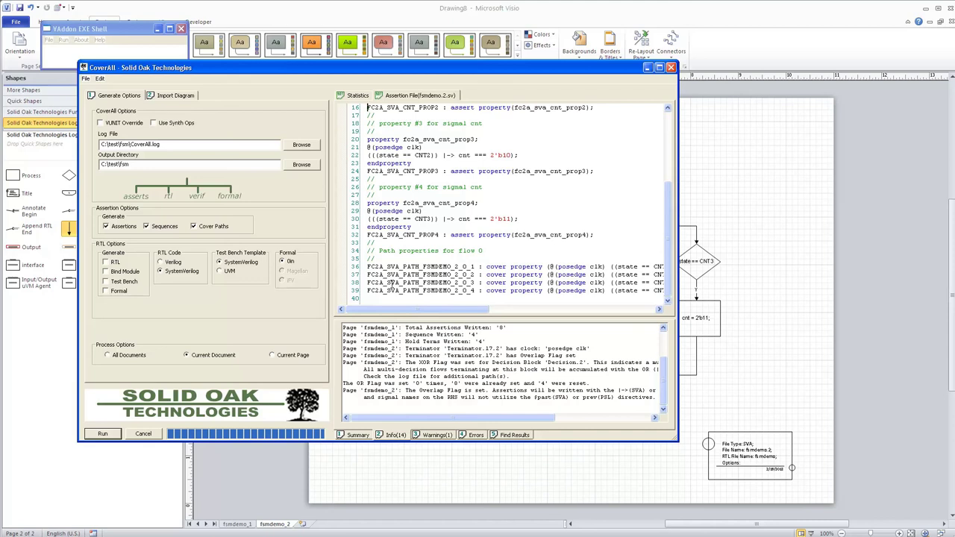
pyautogui.doubleClick(419, 290)
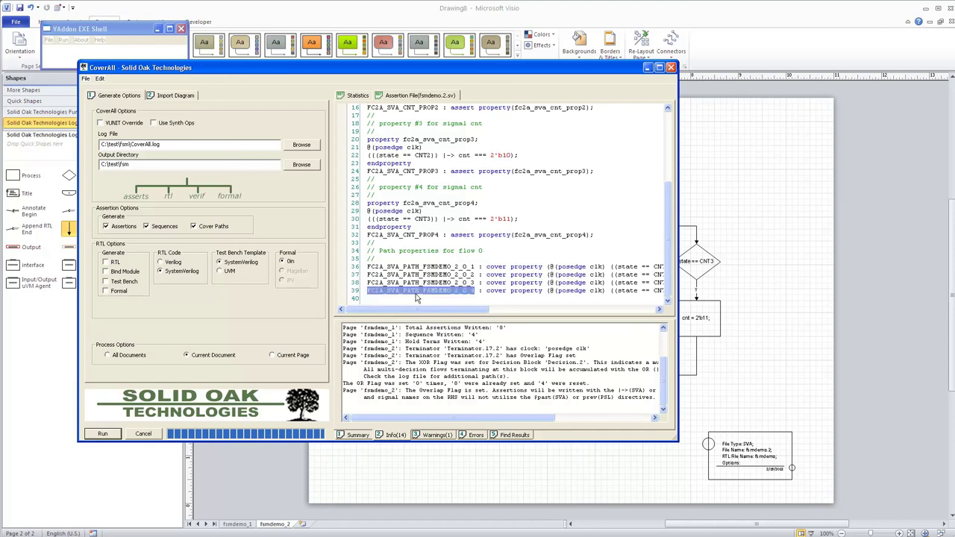
pyautogui.rightClick(425, 295)
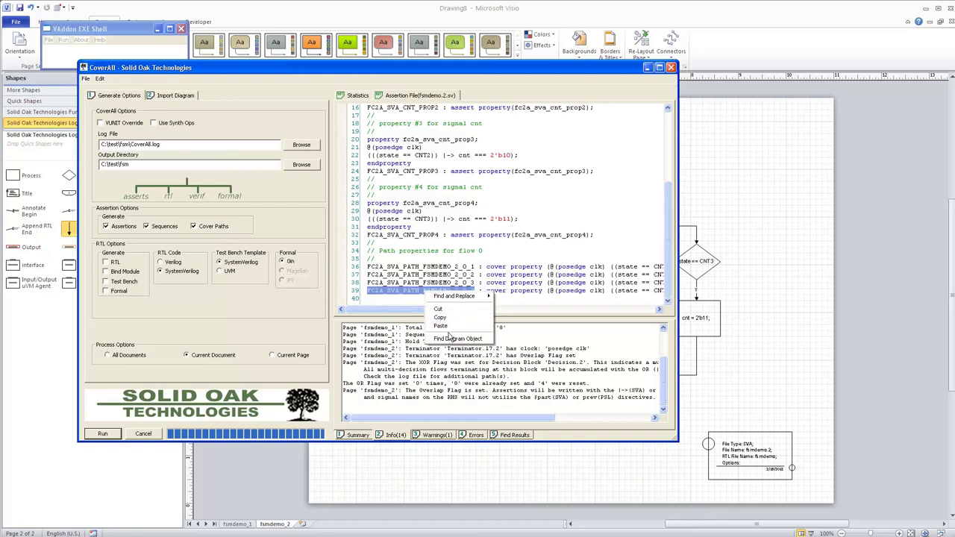
pyautogui.click(448, 339)
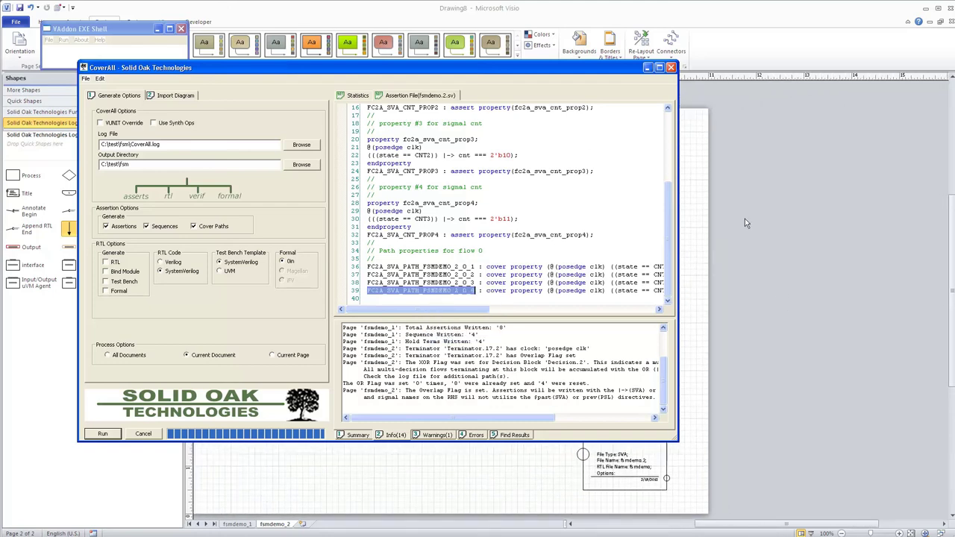
pyautogui.click(690, 24)
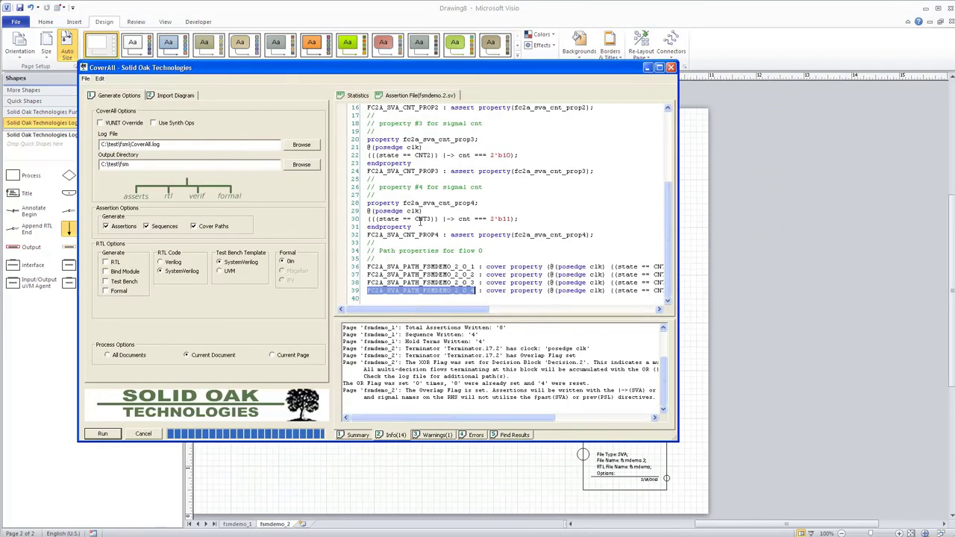
# Find the diagram object that belongs to the assertion FC2A_SVA_CNT_PROP4
pyautogui.doubleClick(421, 234)
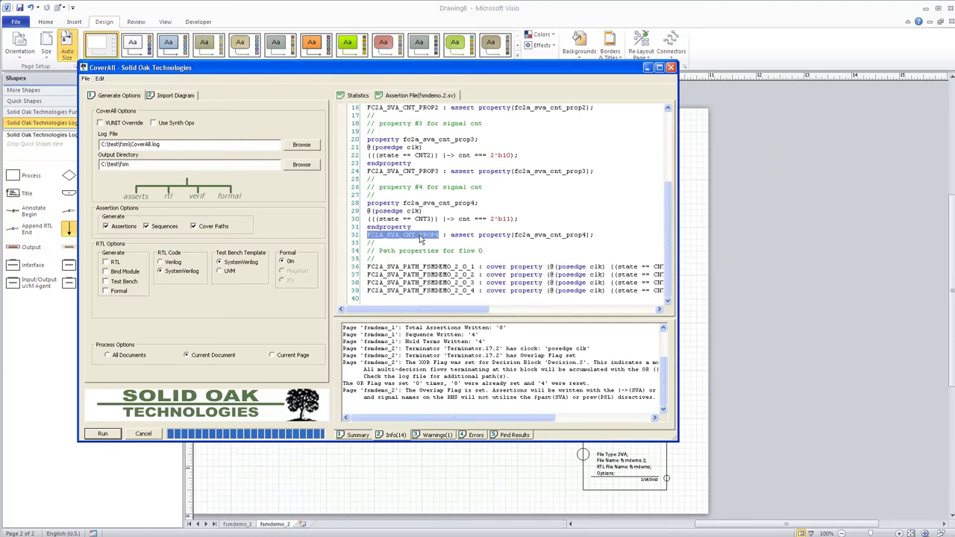
pyautogui.rightClick(420, 237)
pyautogui.click(440, 284)
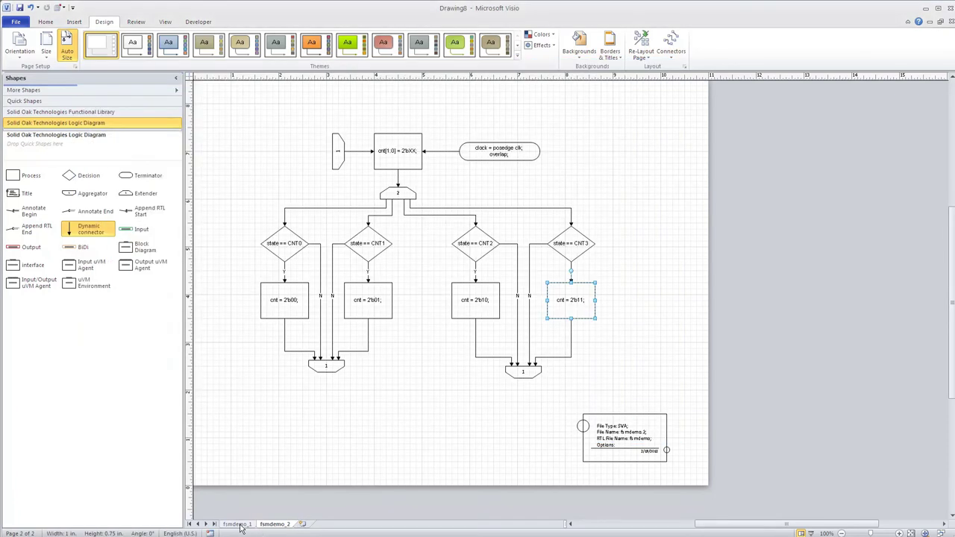
# Switch to the fsmdemo_1 page to view its state machine flowchart and assertion file
pyautogui.click(237, 524)
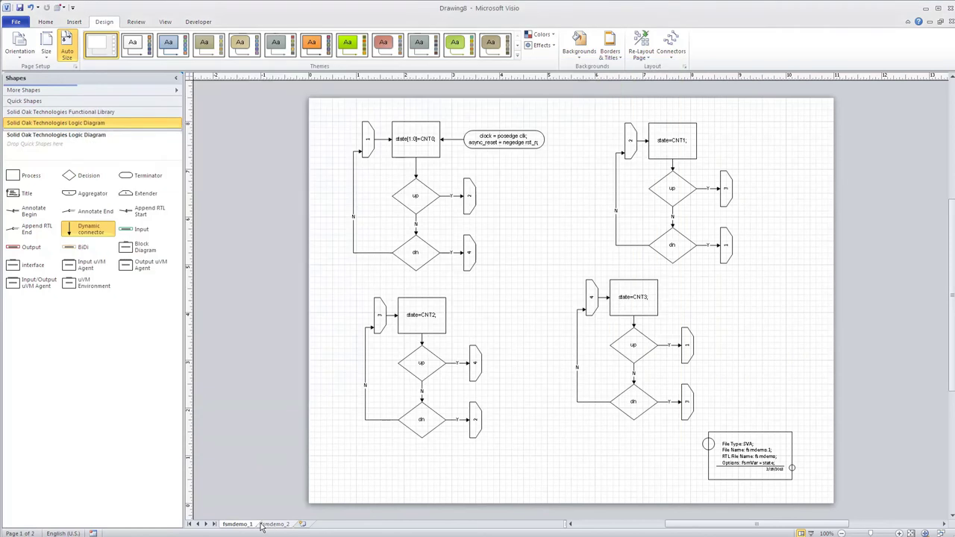
pyautogui.click(274, 523)
pyautogui.click(239, 524)
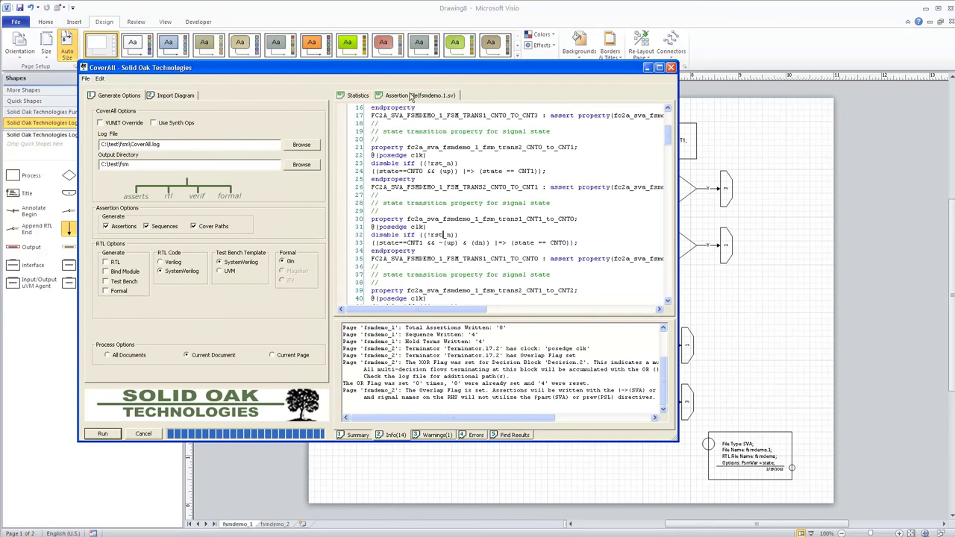
# Enlarge the CoverAll window and find the diagram objects for the assertion FC2A_SVA_FSMDEMO_1_FSM_TRANS2_CNT0_TO_CNT1 in fsmdemo.1.sv
pyautogui.moveTo(672, 438); pyautogui.dragTo(722, 481)
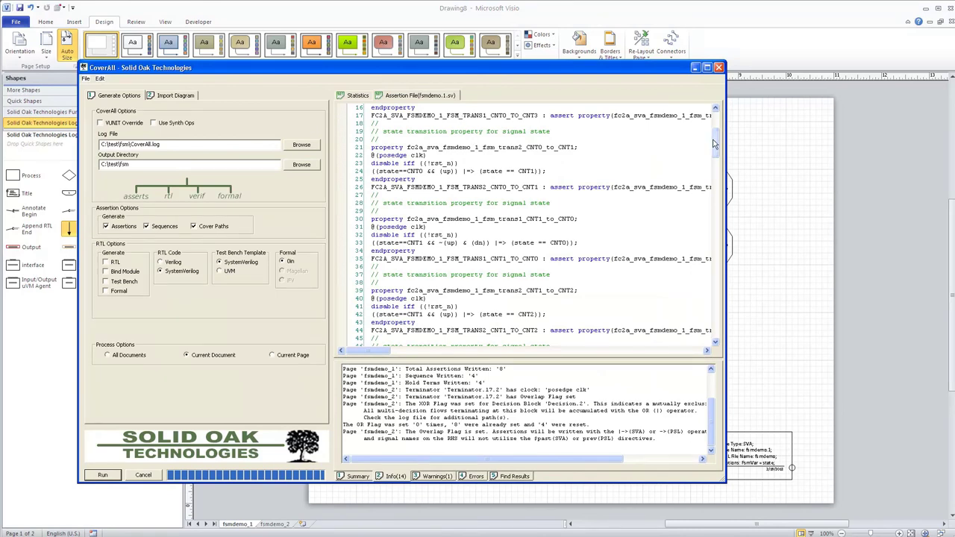
pyautogui.scroll(5, 569, 122)
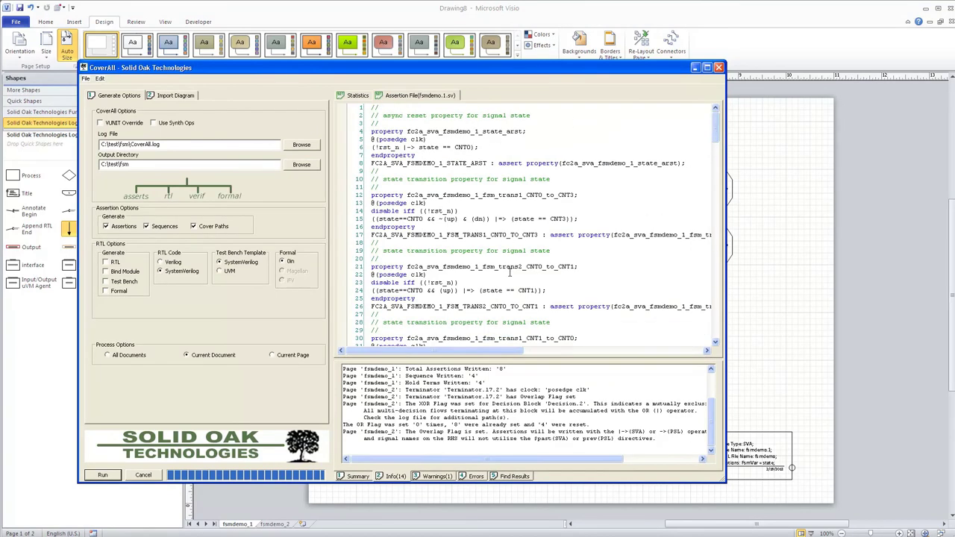
pyautogui.doubleClick(443, 306)
pyautogui.rightClick(443, 305)
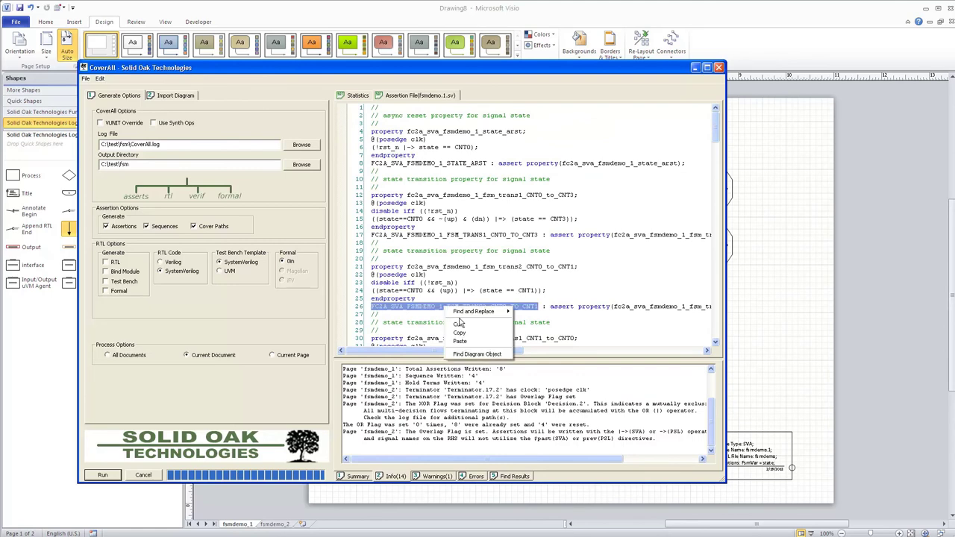
pyautogui.click(467, 355)
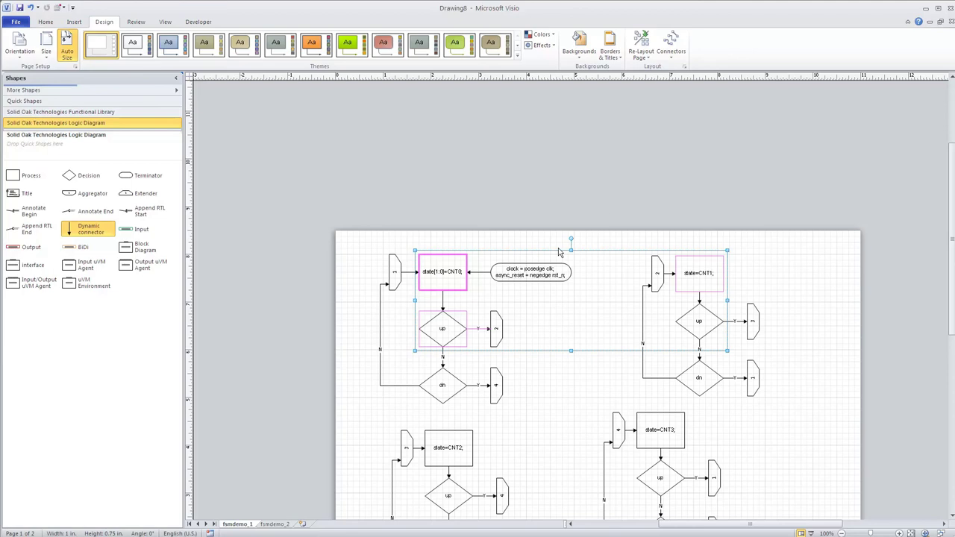
pyautogui.moveTo(951, 236); pyautogui.dragTo(950, 309)
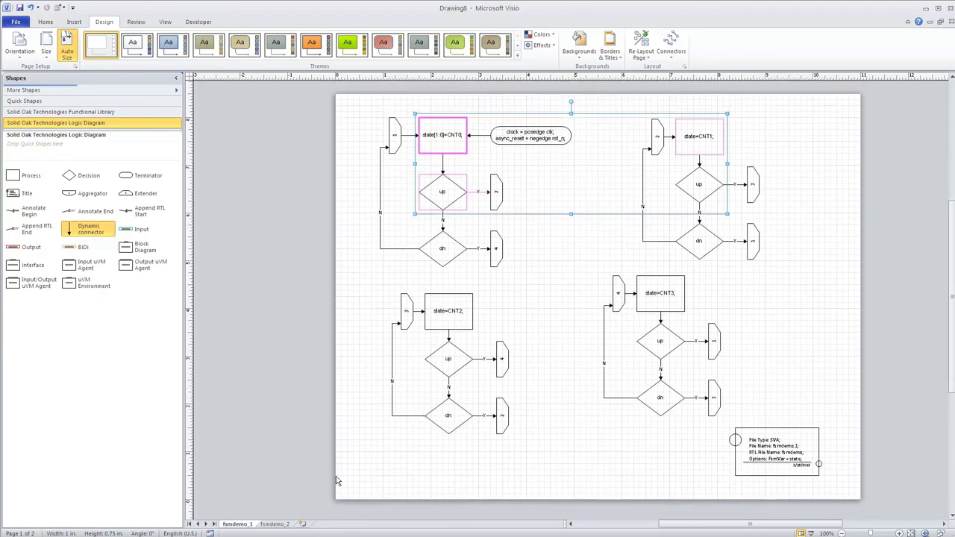
# Add a new page to the drawing and name it fsmdemo_io
pyautogui.click(302, 524)
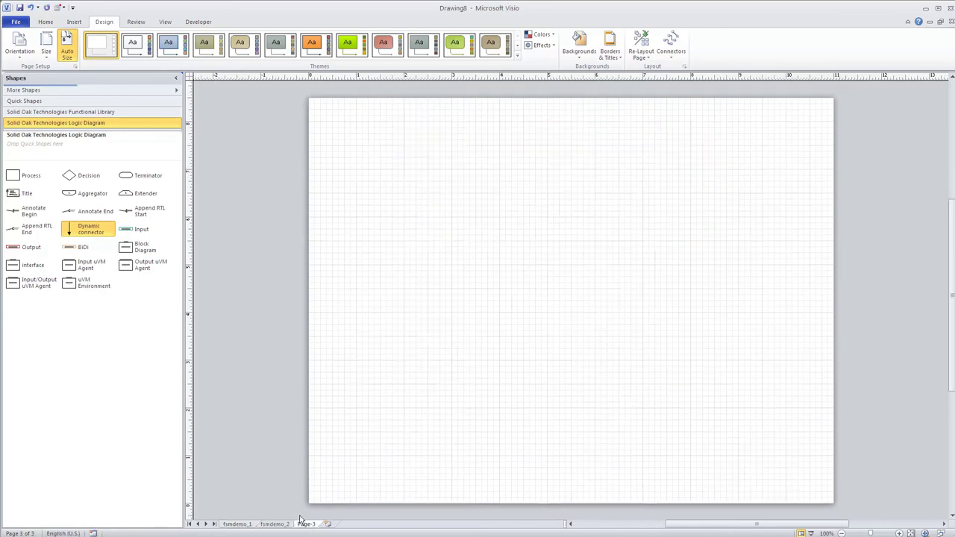
pyautogui.doubleClick(301, 525)
pyautogui.press('BackSpace')
pyautogui.write('fsm_demo_io')
pyautogui.press('Return')
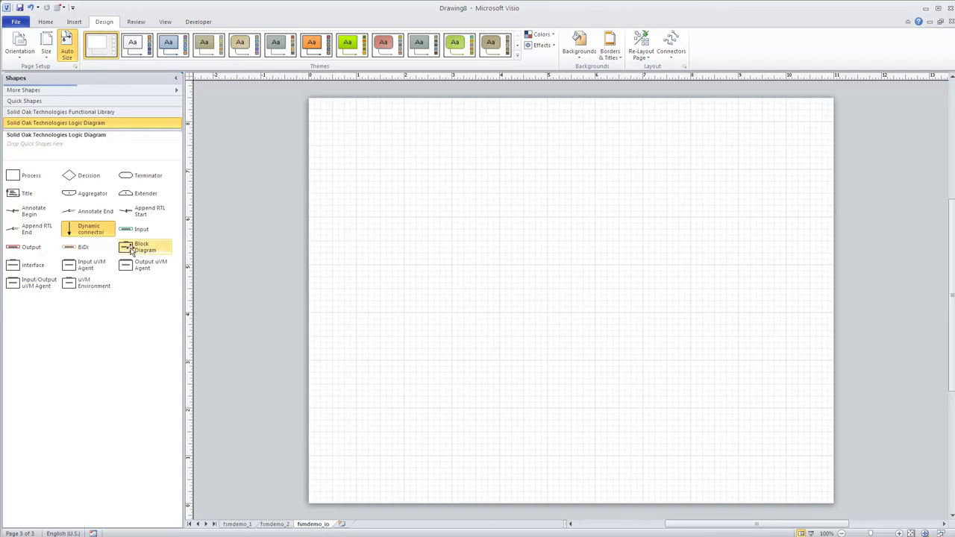
# Add a title block near the page's lower-right corner with file type BD and fsmdemo as both the file name and RTL file name
pyautogui.moveTo(15, 193); pyautogui.dragTo(758, 455)
pyautogui.doubleClick(758, 447)
pyautogui.click(757, 443)
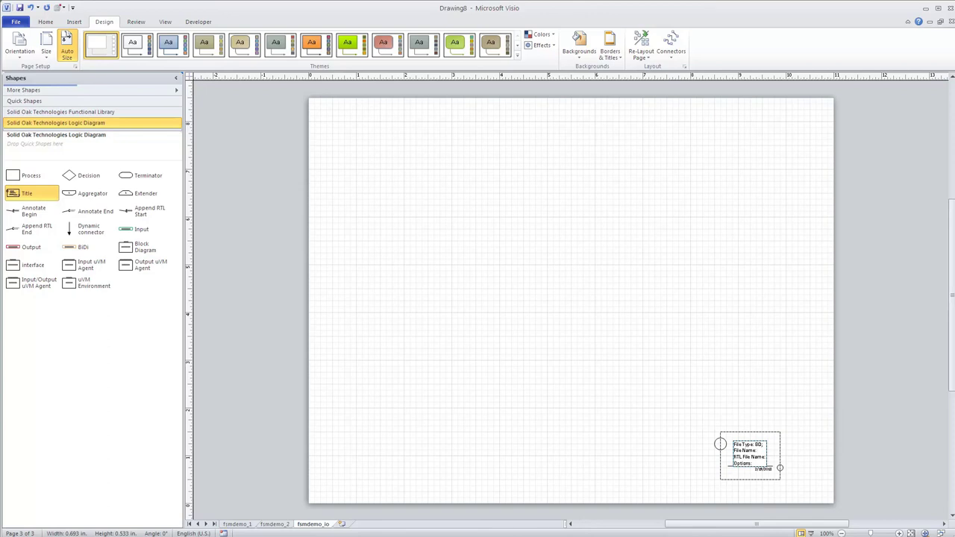
pyautogui.write('demo')
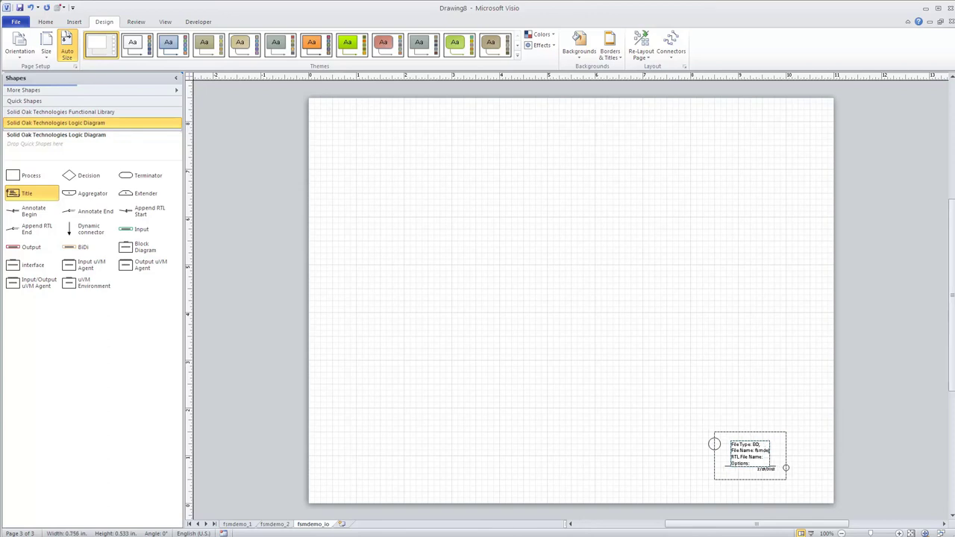
pyautogui.write('_')
pyautogui.press('Return')
pyautogui.press('BackSpace')
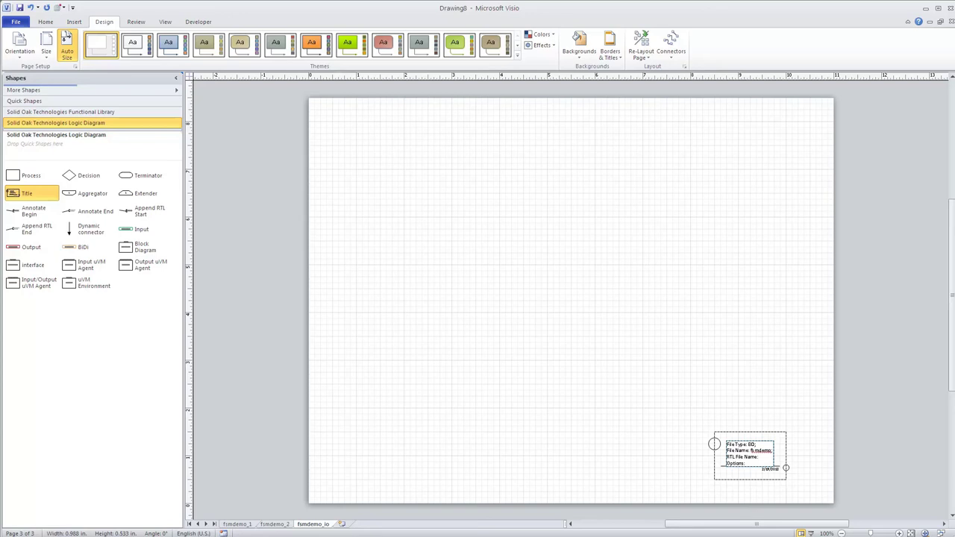
pyautogui.write('demo;')
pyautogui.click(734, 385)
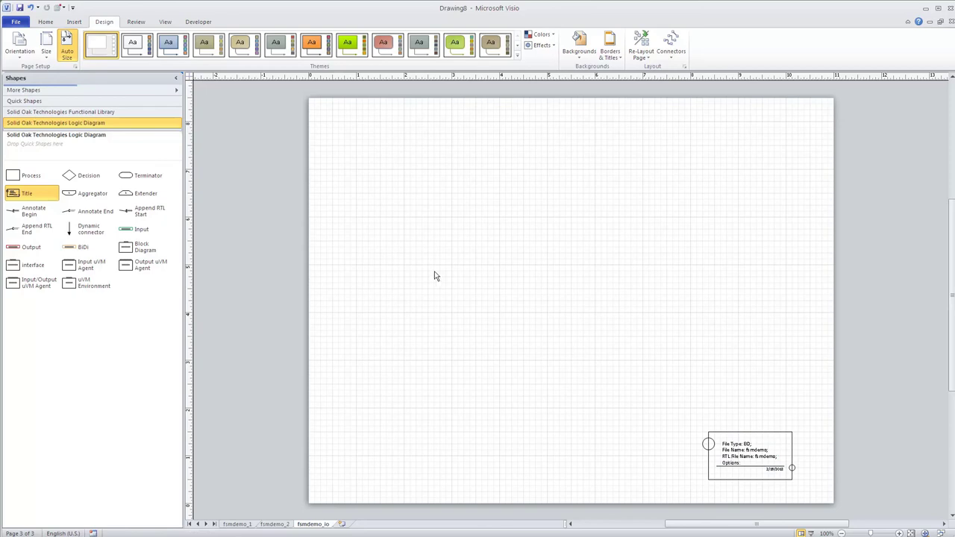
# Place a Block Diagram shape on the page and attach four Input signals along its left edge
pyautogui.moveTo(133, 247); pyautogui.dragTo(545, 312)
pyautogui.click(545, 212)
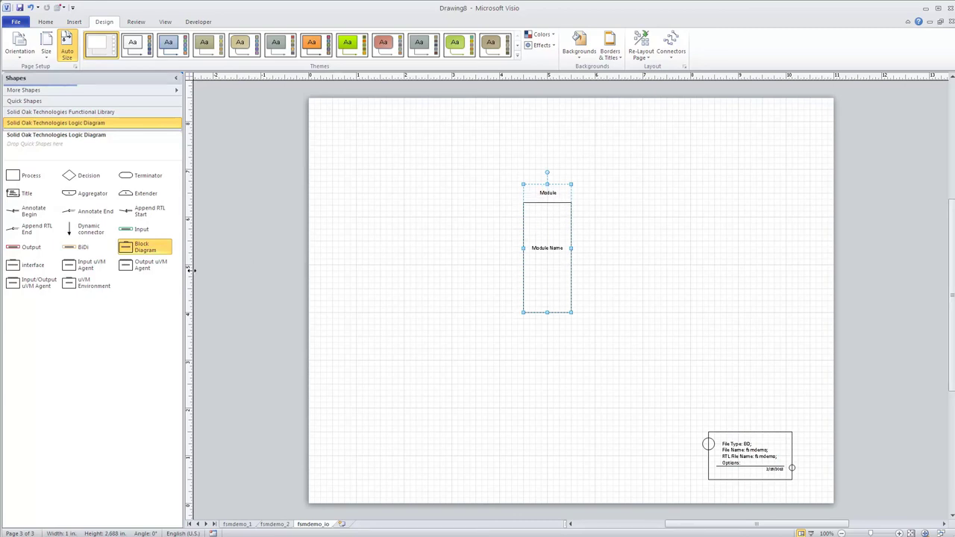
pyautogui.moveTo(141, 229); pyautogui.dragTo(503, 216)
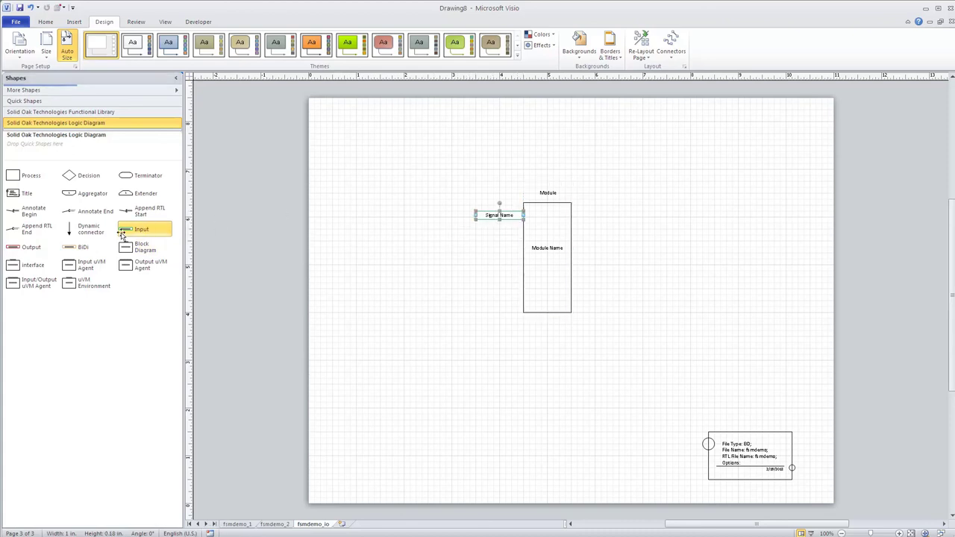
pyautogui.moveTo(123, 233); pyautogui.dragTo(501, 234)
pyautogui.moveTo(132, 233); pyautogui.dragTo(500, 246)
pyautogui.moveTo(124, 233); pyautogui.dragTo(499, 257)
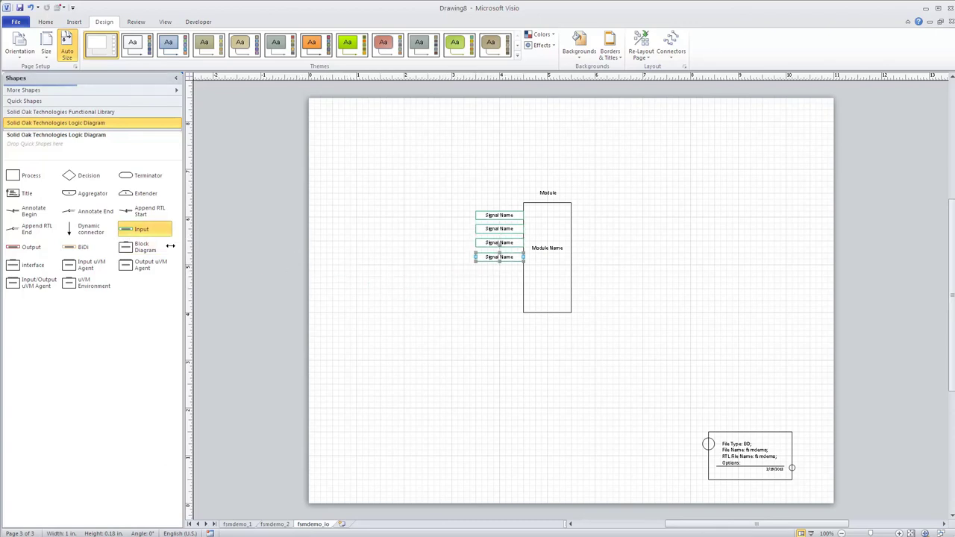
# Attach an Output signal to the block's right edge and name it cnt[1:0]
pyautogui.moveTo(13, 248); pyautogui.dragTo(595, 253)
pyautogui.doubleClick(594, 253)
pyautogui.press('BackSpace')
pyautogui.write('cnt[1')
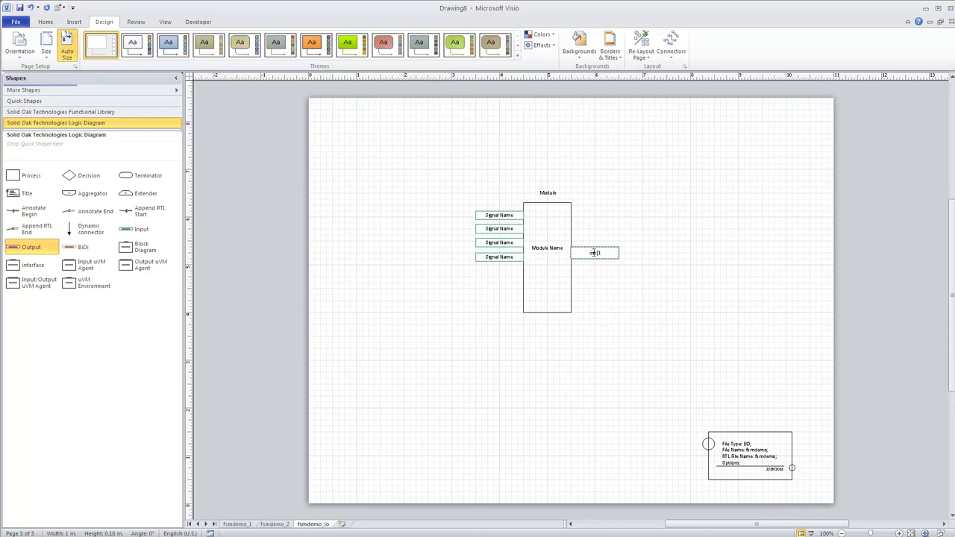
pyautogui.write(']:0]')
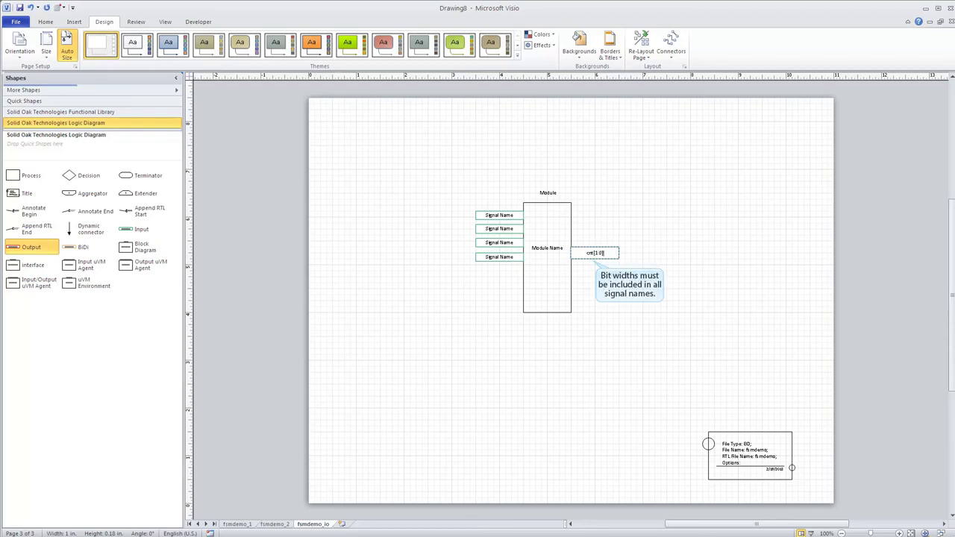
# Name the block's four input signals clk, rst_n, up and dn from top to bottom
pyautogui.doubleClick(493, 217)
pyautogui.write('clk')
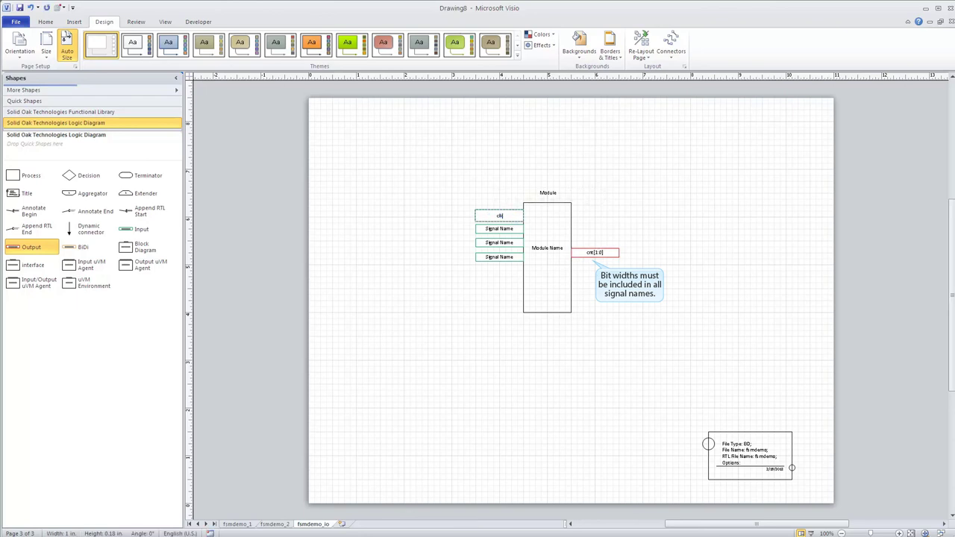
pyautogui.doubleClick(494, 230)
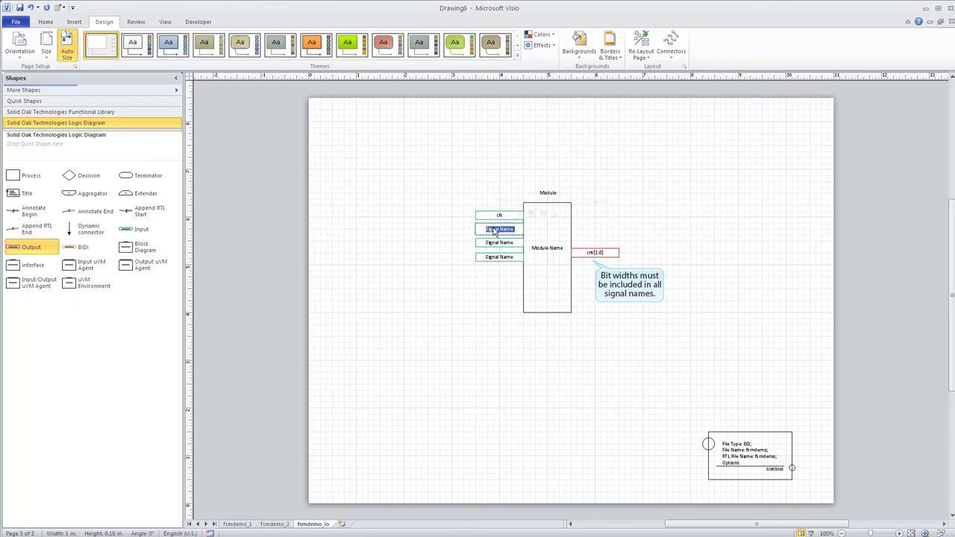
pyautogui.write('rst_n')
pyautogui.doubleClick(502, 244)
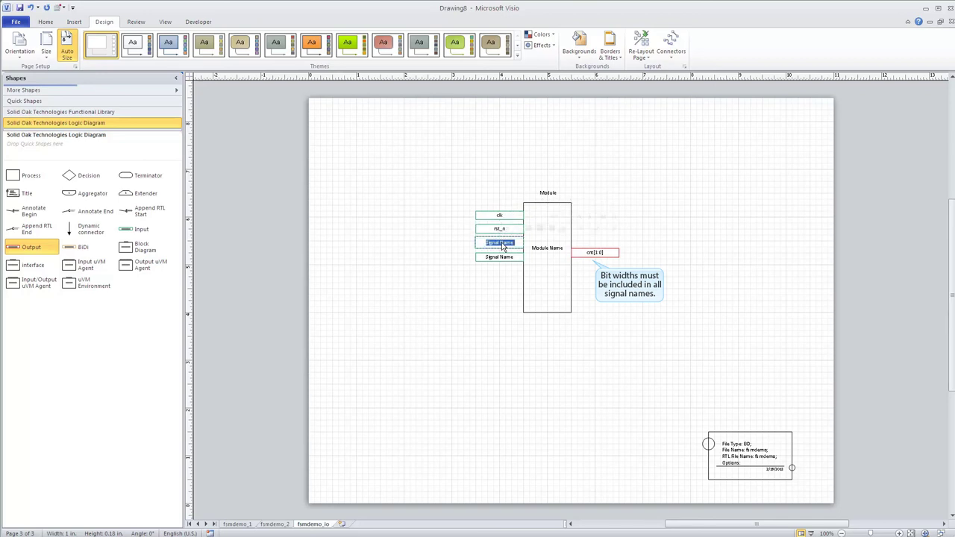
pyautogui.write('up')
pyautogui.doubleClick(501, 257)
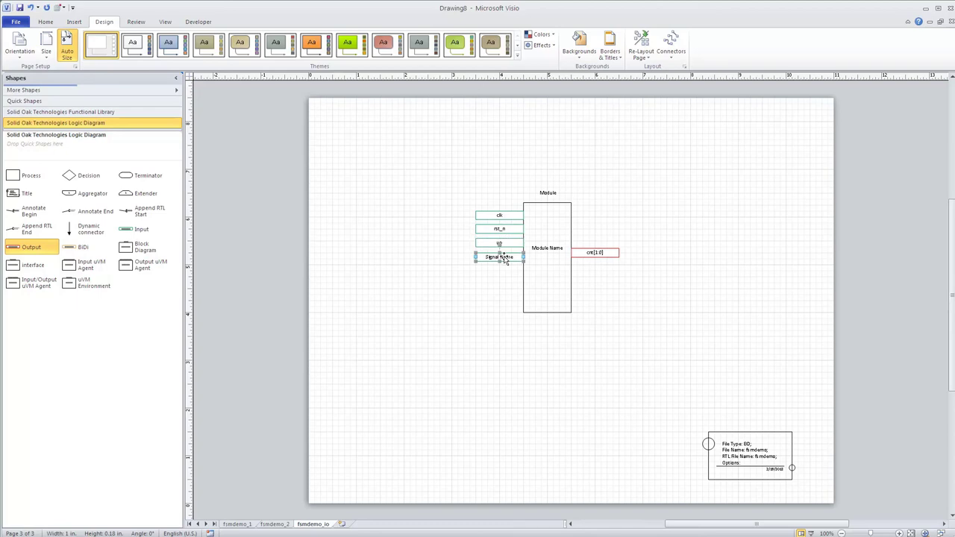
pyautogui.write('dn')
pyautogui.click(630, 310)
# Set the block's module name to fsmdemo
pyautogui.click(548, 249)
pyautogui.doubleClick(548, 249)
pyautogui.press('BackSpace')
pyautogui.write('fsmdemo')
pyautogui.click(597, 283)
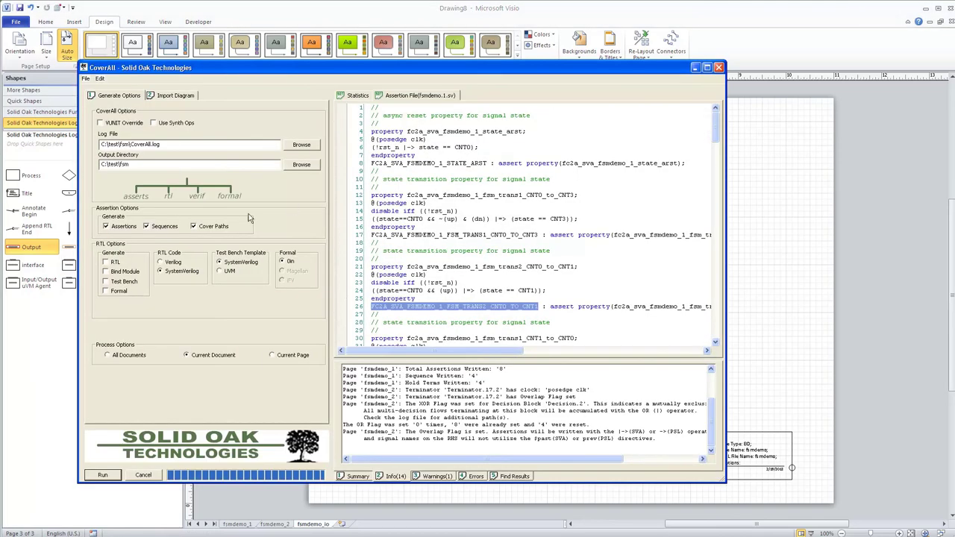
# Generate the current document with RTL, Bind Module, Test Bench and Formal output enabled, overwriting all existing files
pyautogui.click(105, 270)
pyautogui.click(105, 280)
pyautogui.click(105, 290)
pyautogui.click(102, 475)
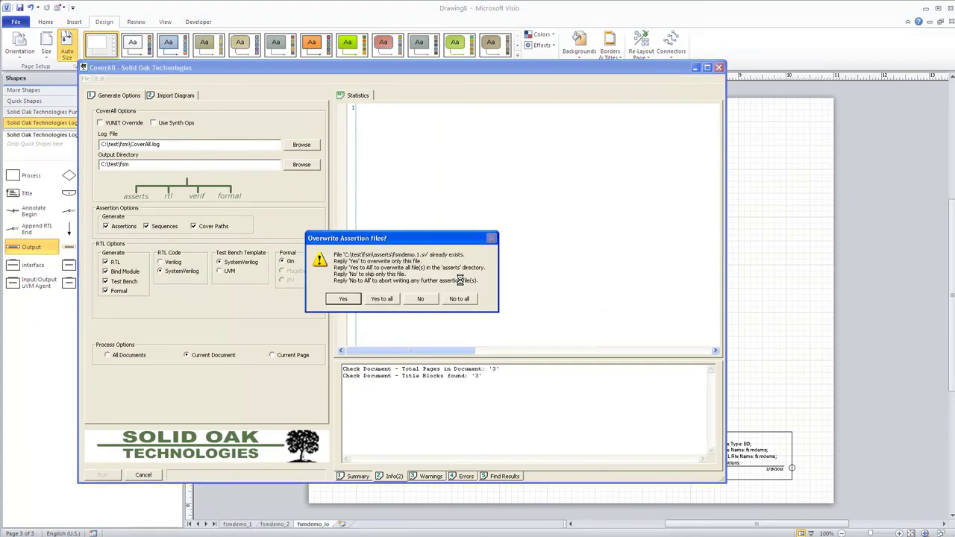
pyautogui.click(384, 299)
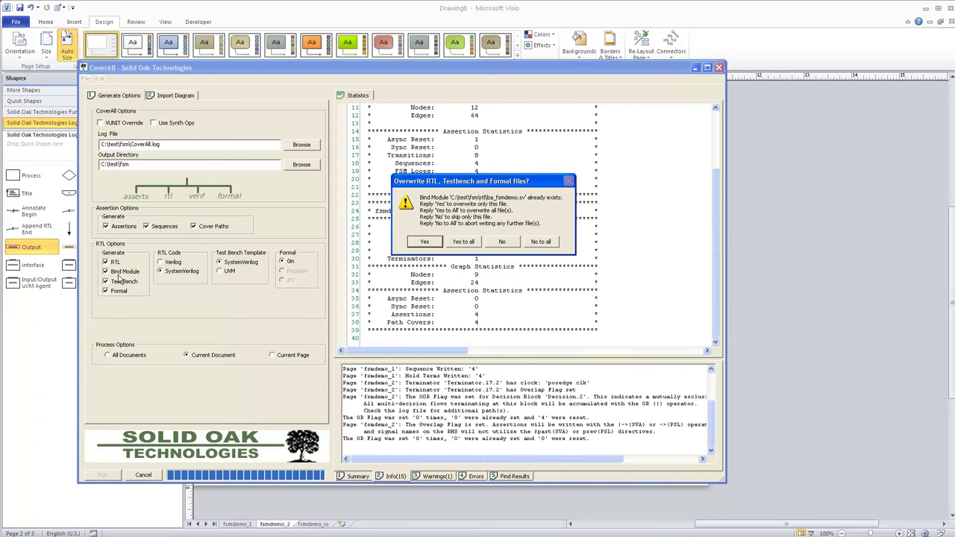
pyautogui.click(463, 241)
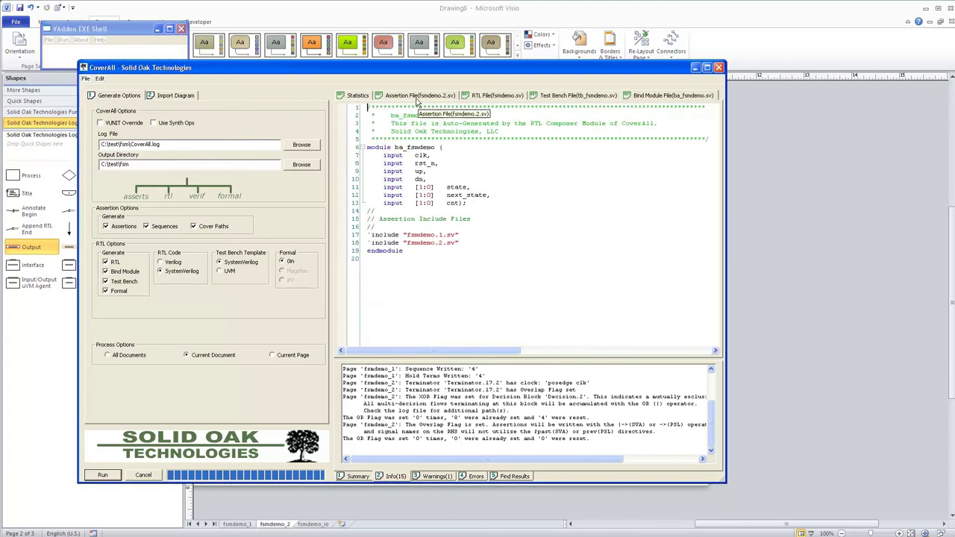
# Review the generation statistics, the fsmdemo.2.sv assertion file and the whole generated fsmdemo.sv RTL file
pyautogui.click(355, 98)
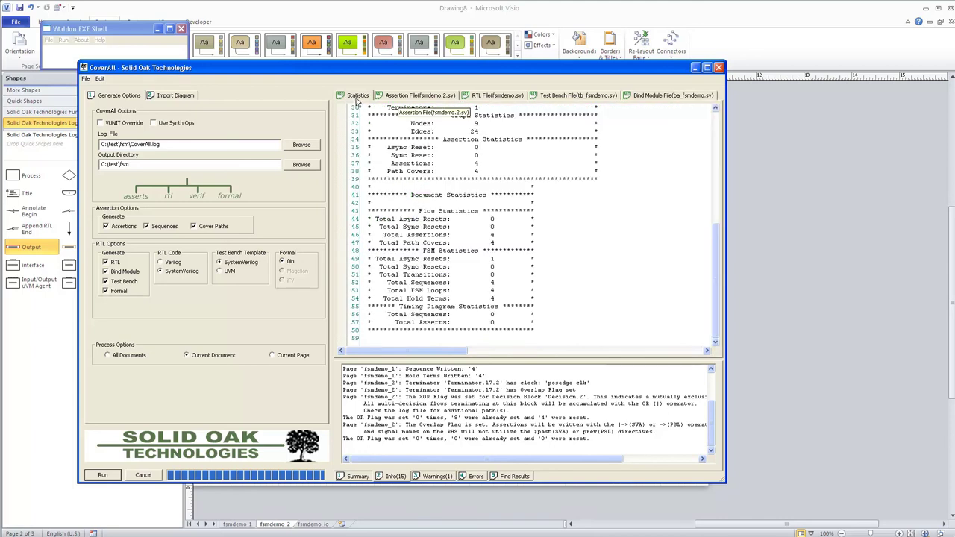
pyautogui.click(398, 97)
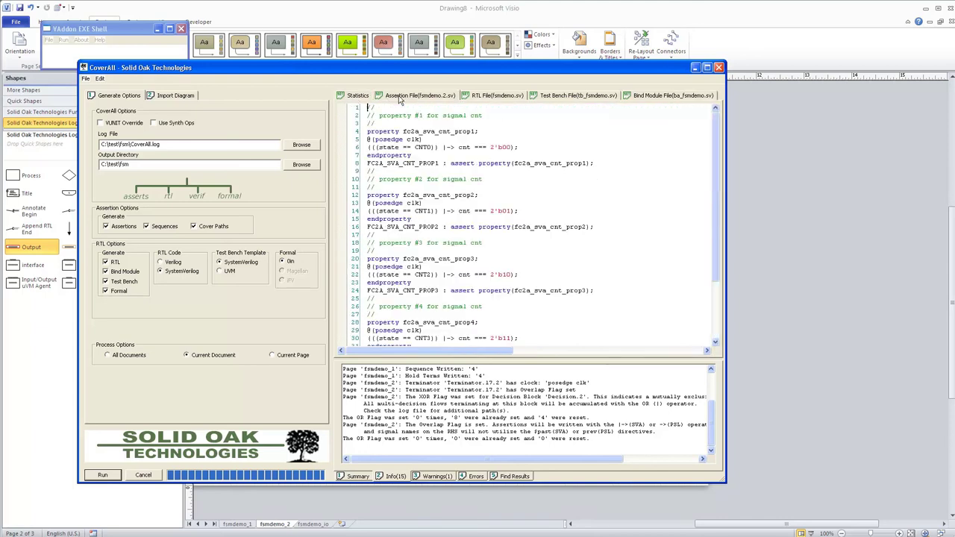
pyautogui.click(484, 98)
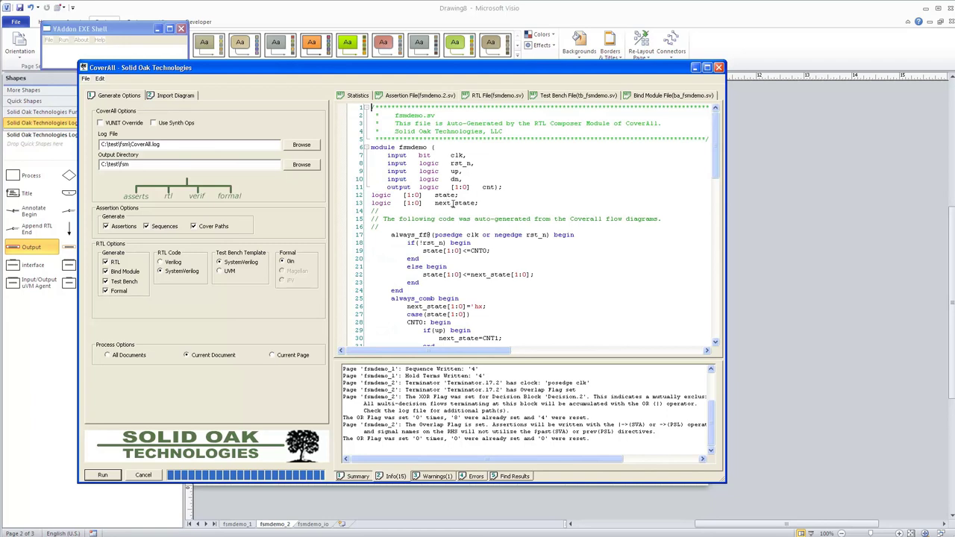
pyautogui.scroll(-3, 714, 157)
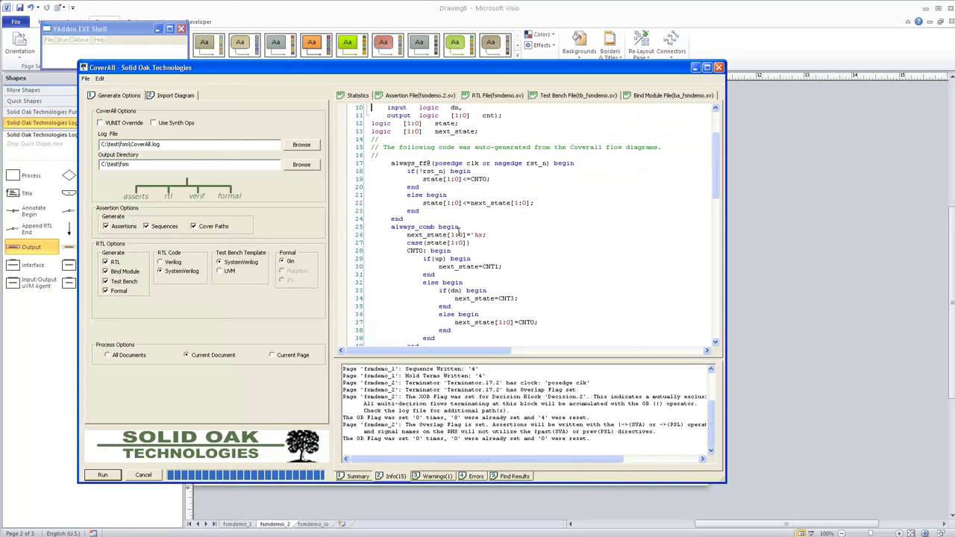
pyautogui.moveTo(715, 165); pyautogui.dragTo(714, 196)
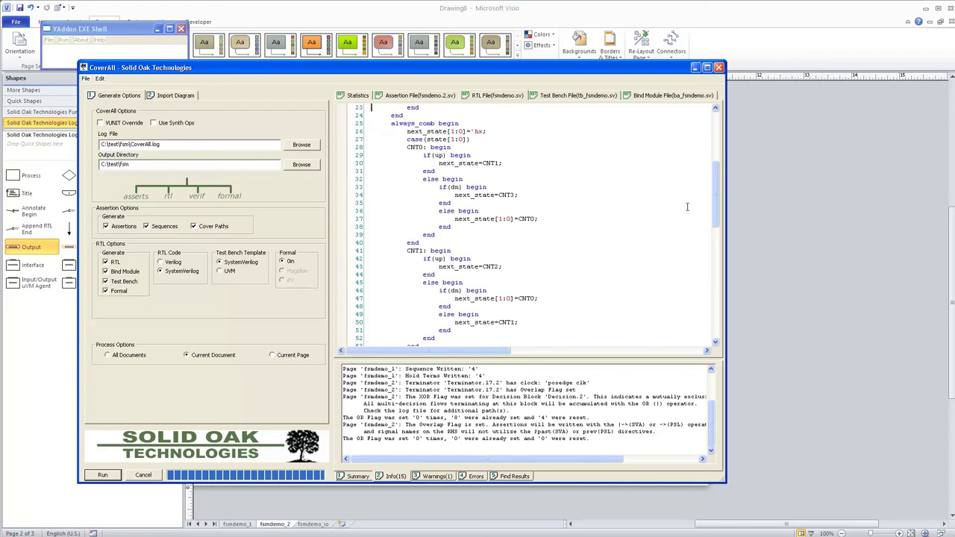
pyautogui.moveTo(715, 183); pyautogui.dragTo(703, 298)
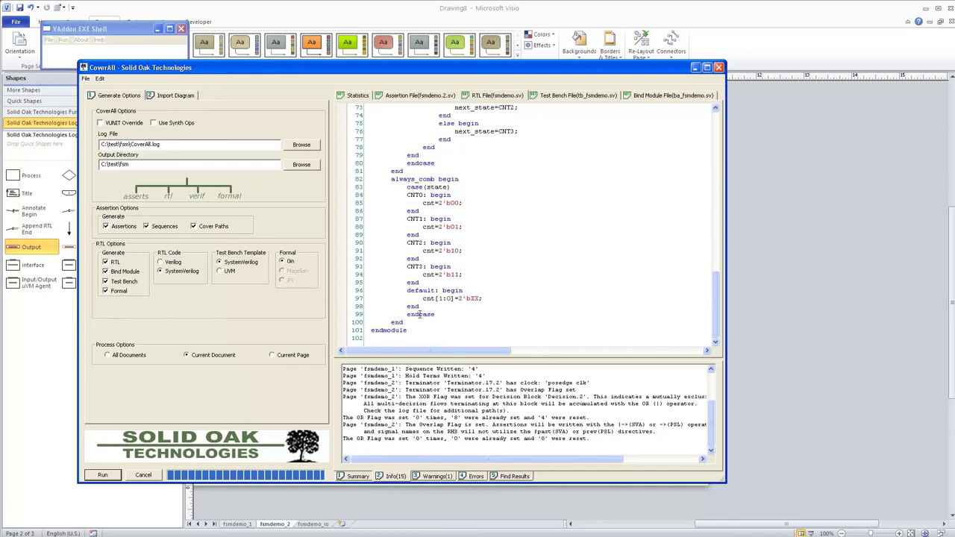
pyautogui.moveTo(717, 304); pyautogui.dragTo(700, 114)
# Review the generated tb_fsmdemo.sv test bench through its end and view the ba_fsmdemo.sv bind module
pyautogui.click(569, 97)
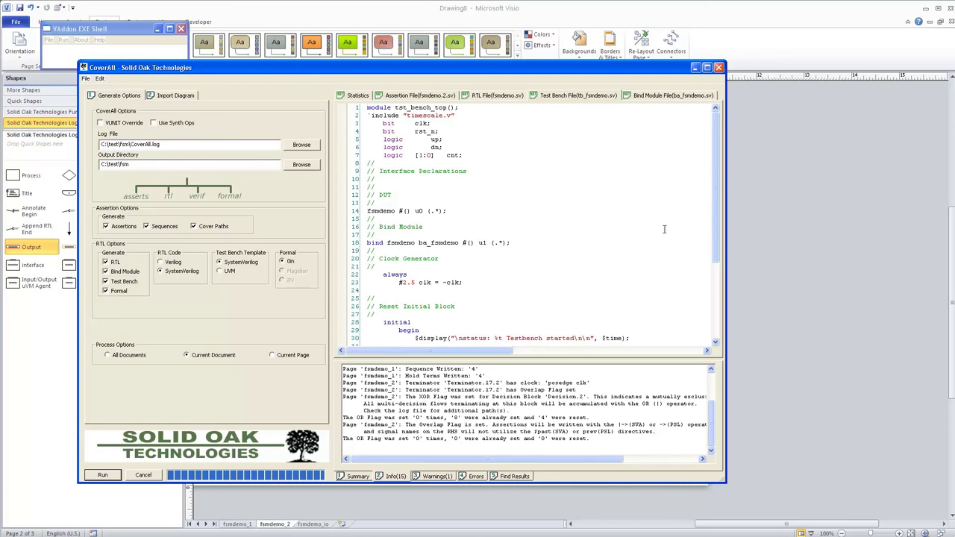
pyautogui.scroll(-4, 712, 226)
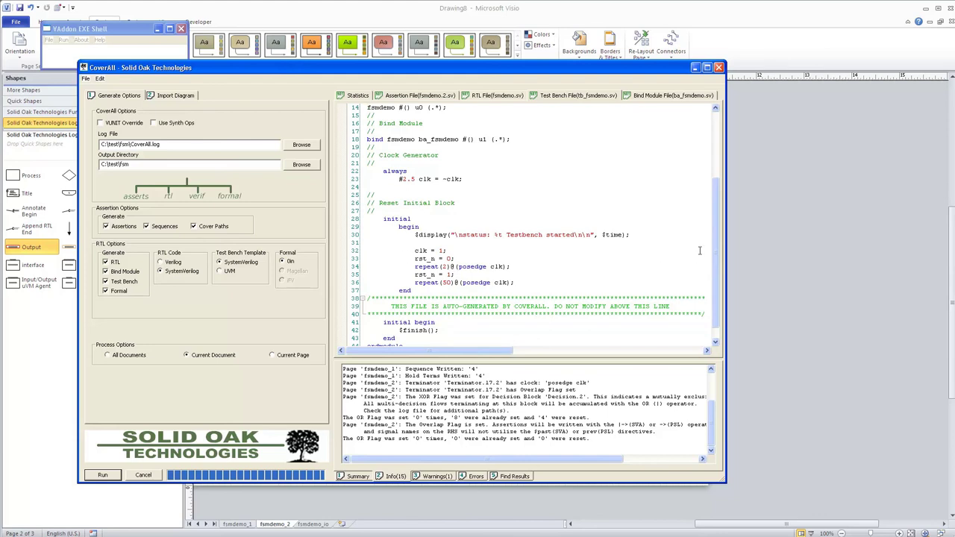
pyautogui.scroll(-1, 716, 239)
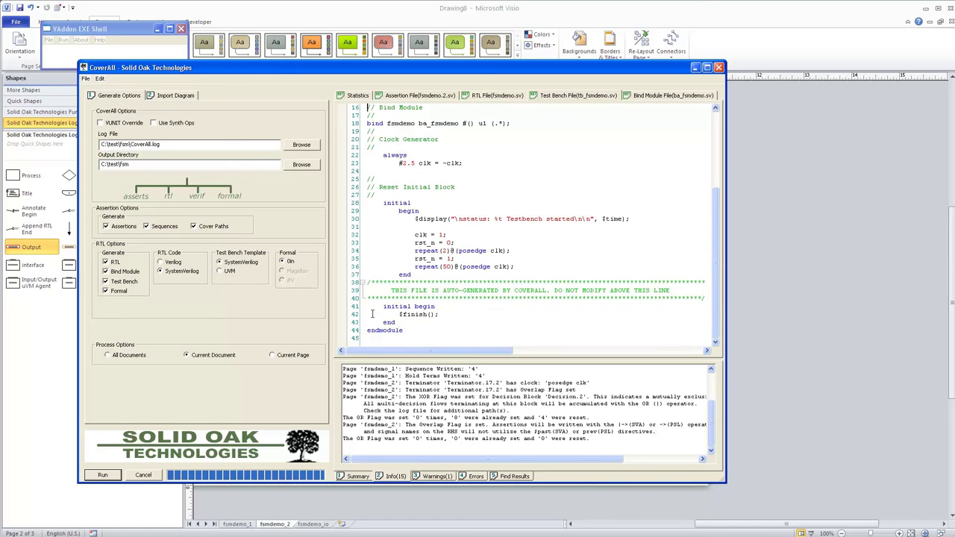
pyautogui.click(657, 97)
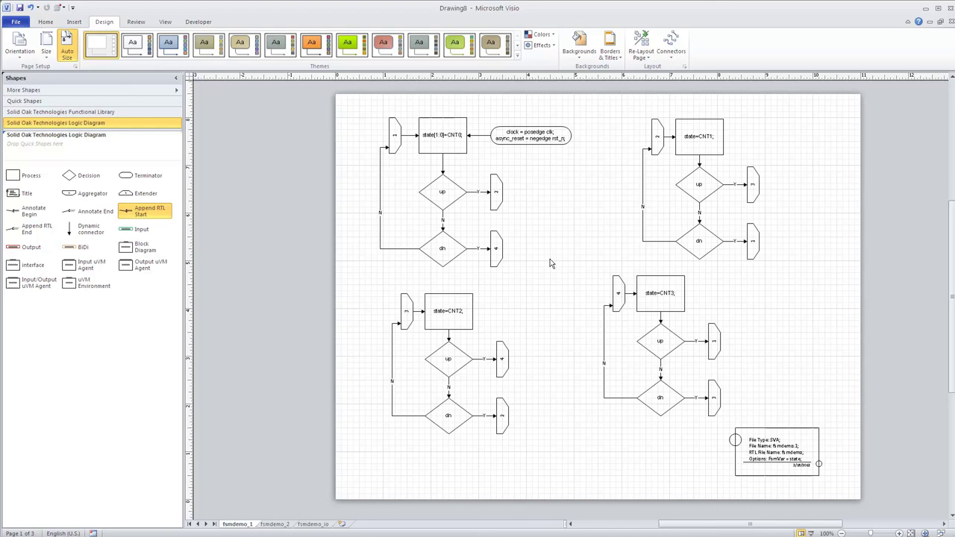
# Add an Append RTL Start callout beside the CNT3 flowchart with the text "localparam CNT0 = 2'b00, CNT1 = 2'b01, CNT2 = 2'b10, CNT3 = 2'b11;"
pyautogui.moveTo(128, 214); pyautogui.dragTo(774, 292)
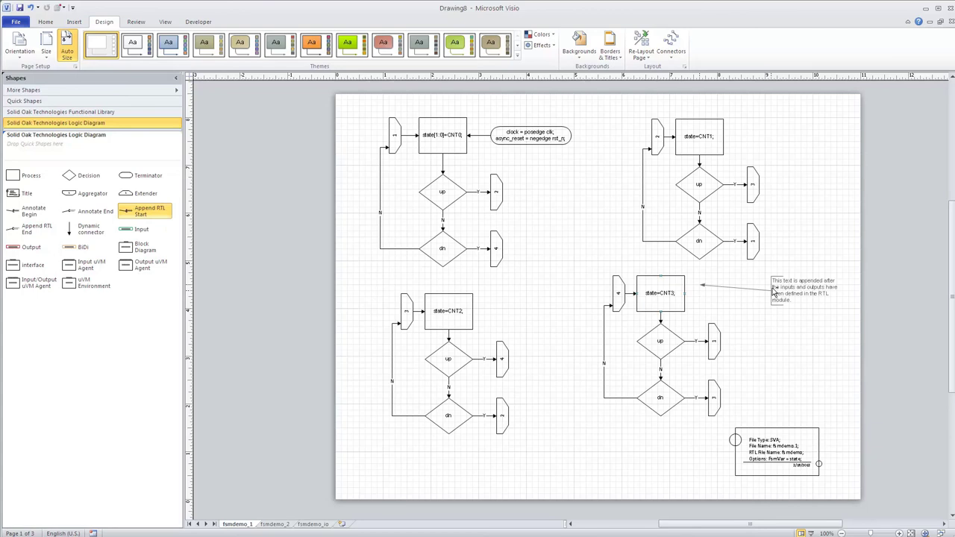
pyautogui.moveTo(700, 285); pyautogui.dragTo(747, 296)
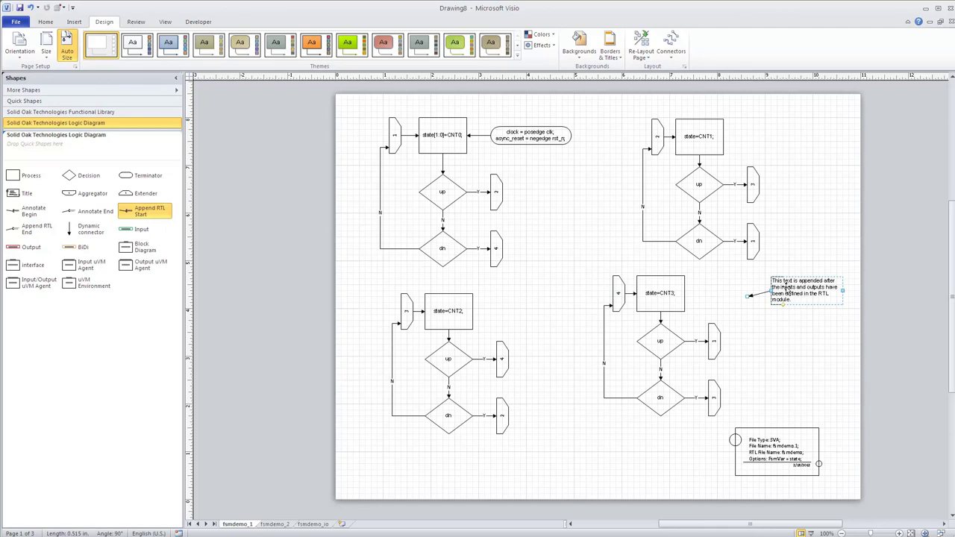
pyautogui.doubleClick(787, 291)
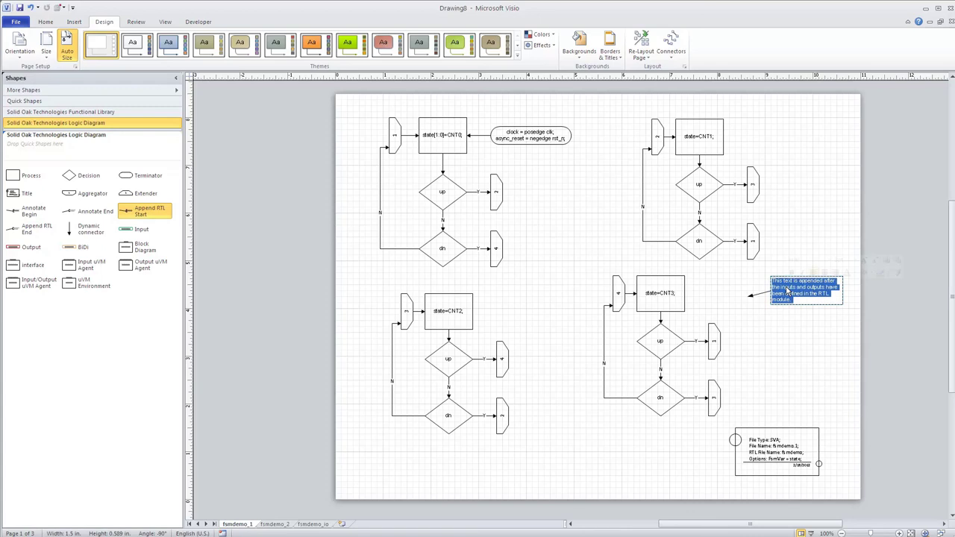
pyautogui.write('local param')
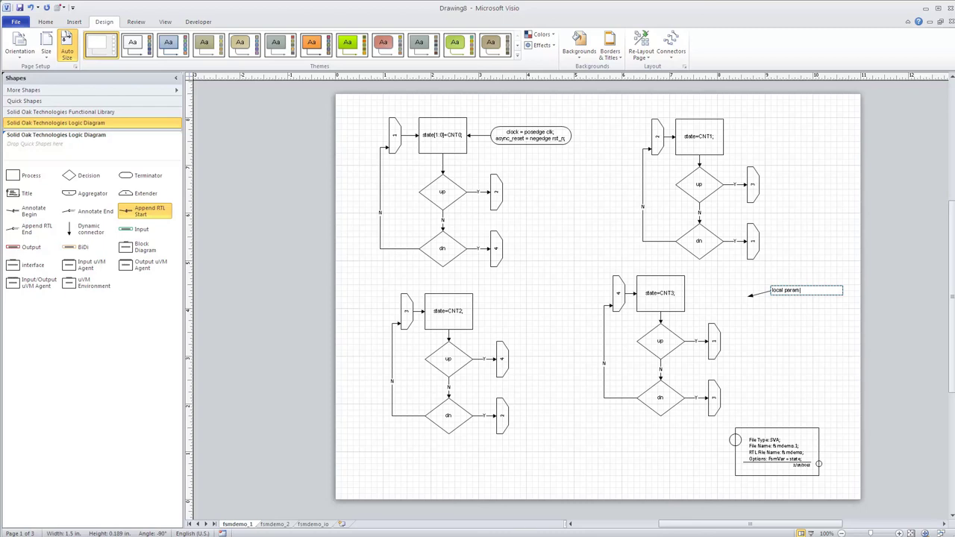
pyautogui.click(781, 290)
pyautogui.press('BackSpace')
pyautogui.press('BackSpace')
pyautogui.press('End')
pyautogui.write("CNT0 = 2'b00, CNT1 = 2'b01, CNT")
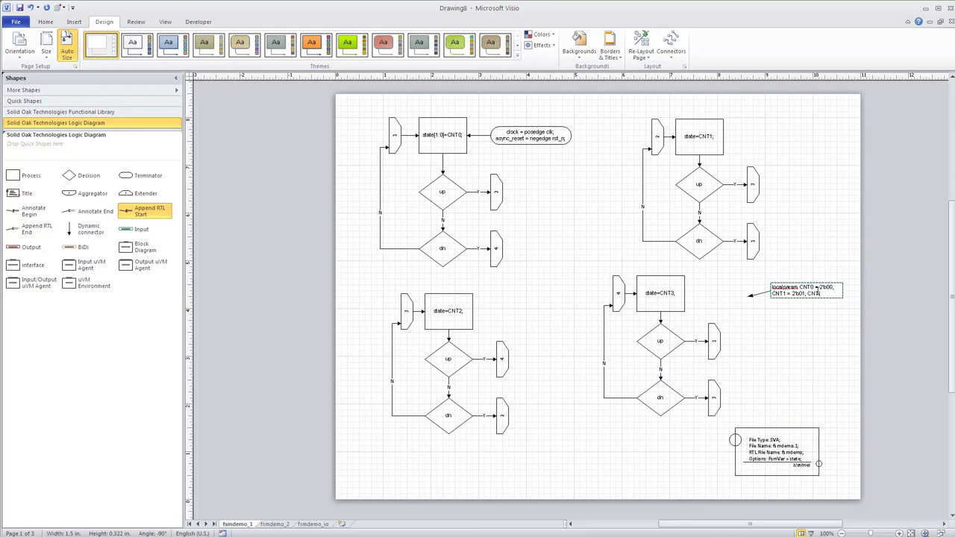
pyautogui.write("2 = 2'b10, CNT")
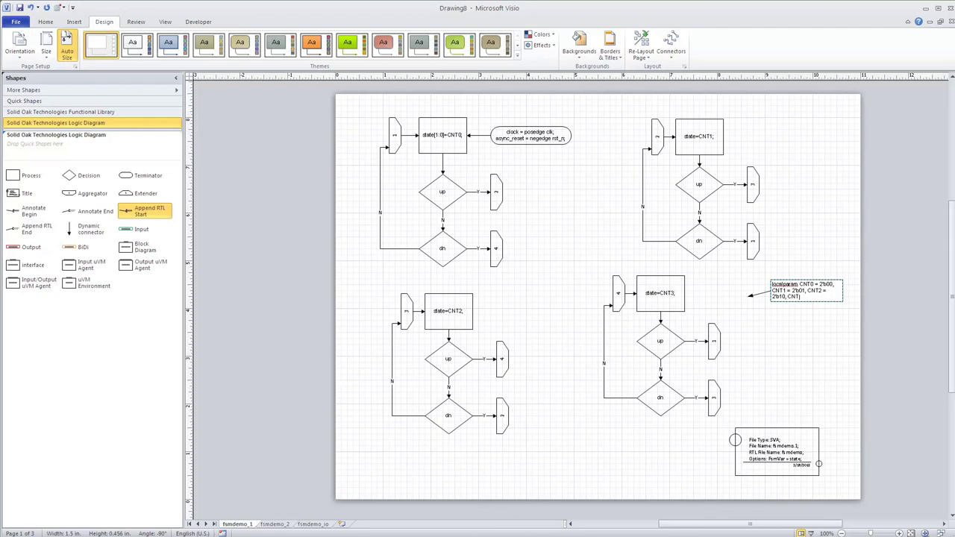
pyautogui.write('3 =')
pyautogui.click(841, 315)
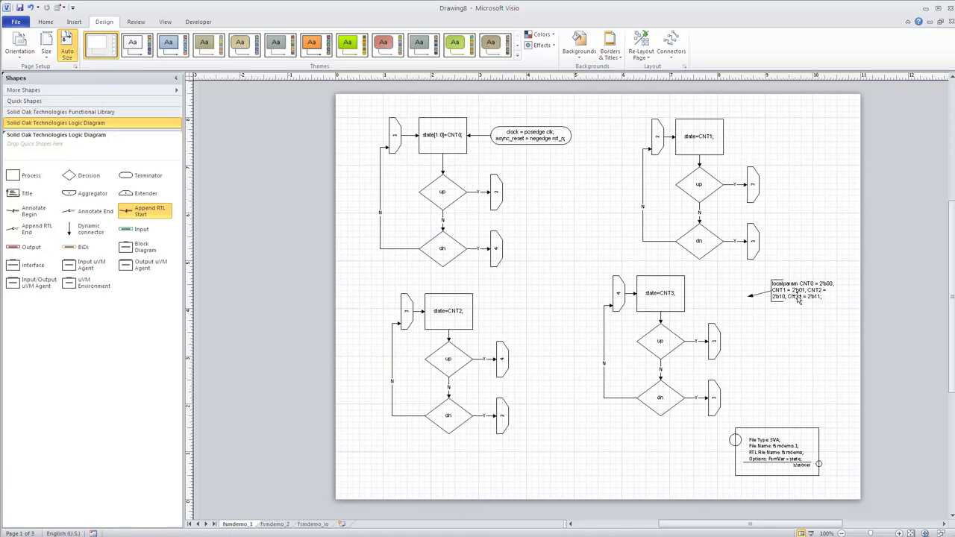
# Regenerate the current document with CoverAll, overwriting all existing files, and view the generated fsmdemo.sv RTL file
pyautogui.click(59, 9)
pyautogui.click(68, 32)
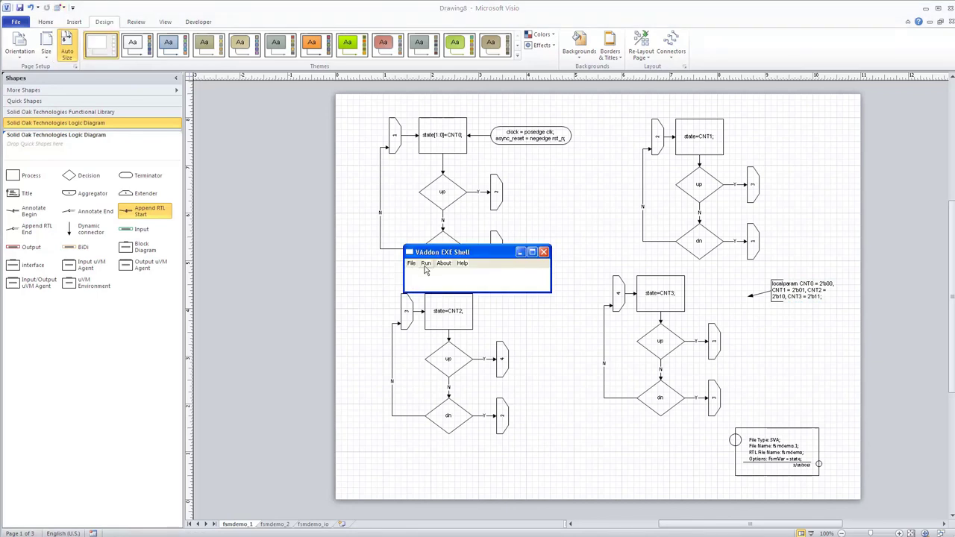
pyautogui.click(426, 264)
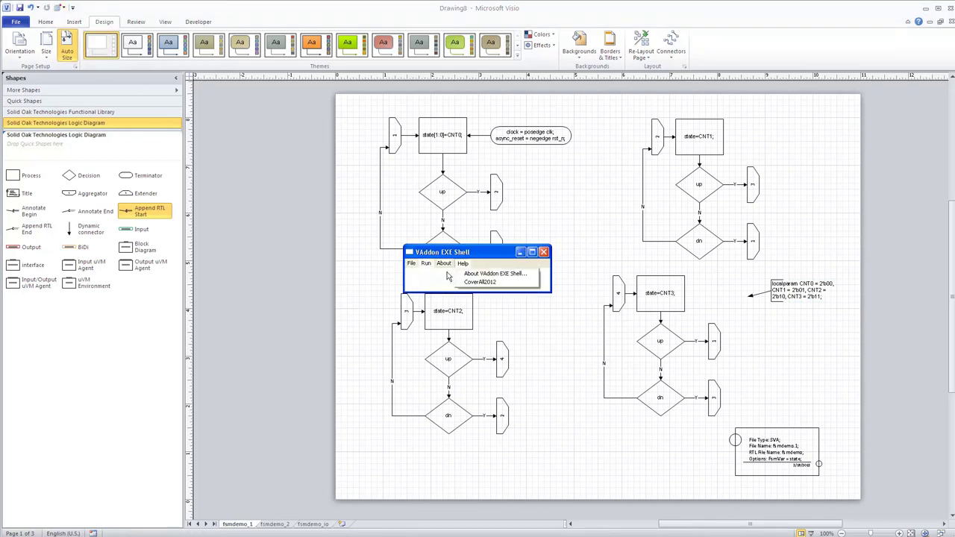
pyautogui.click(458, 273)
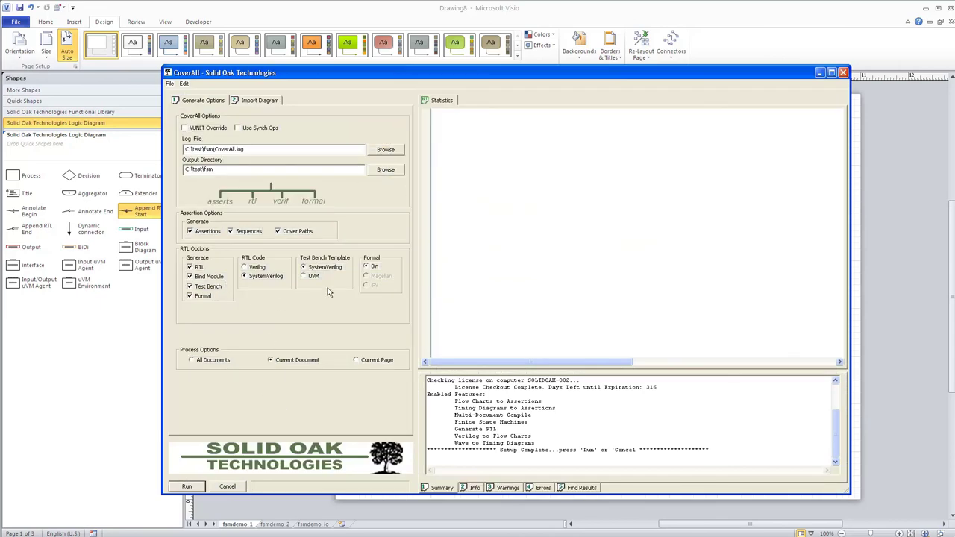
pyautogui.click(198, 491)
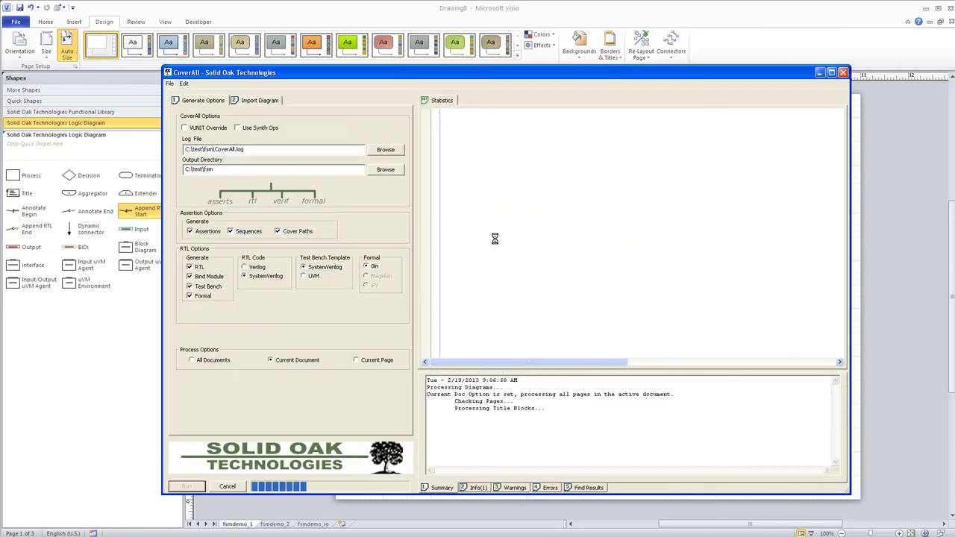
pyautogui.click(489, 307)
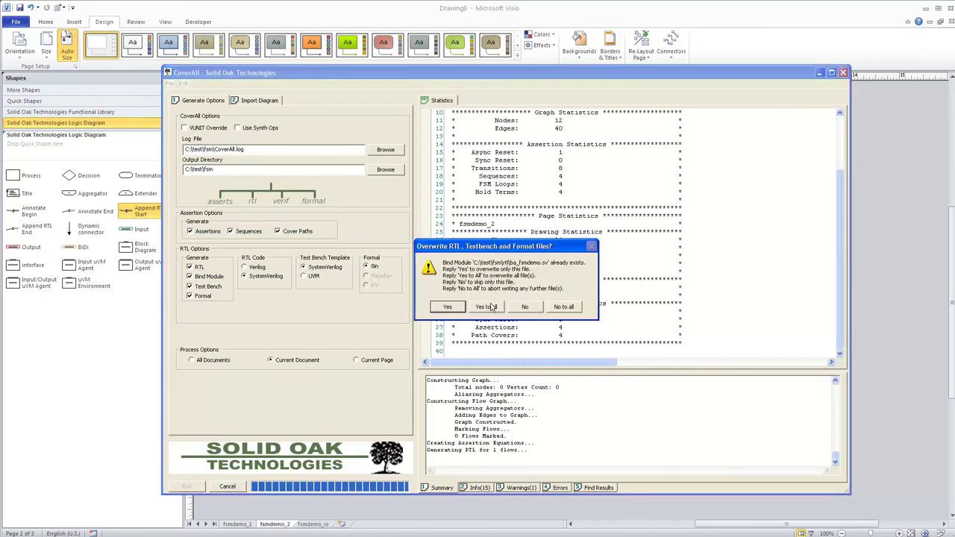
pyautogui.click(489, 307)
pyautogui.click(489, 306)
pyautogui.click(489, 306)
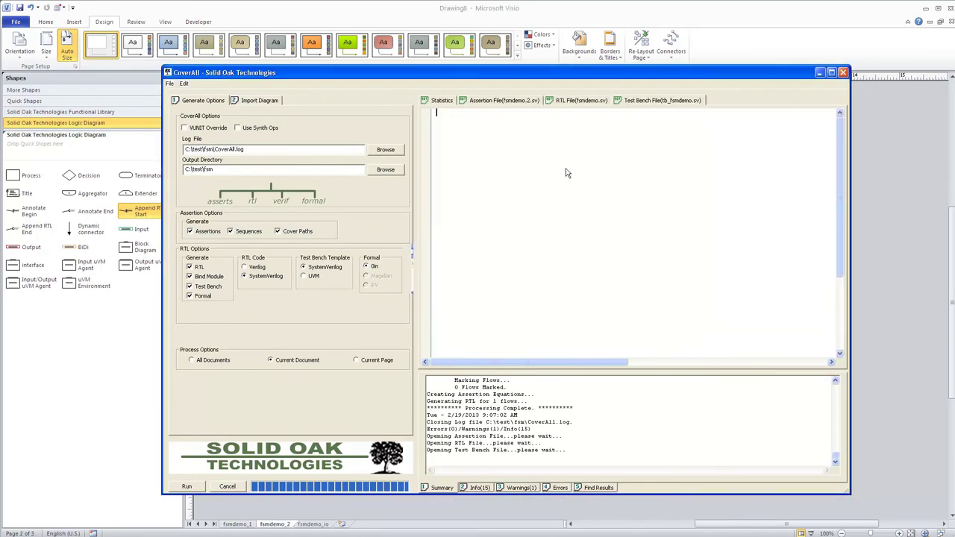
pyautogui.click(489, 306)
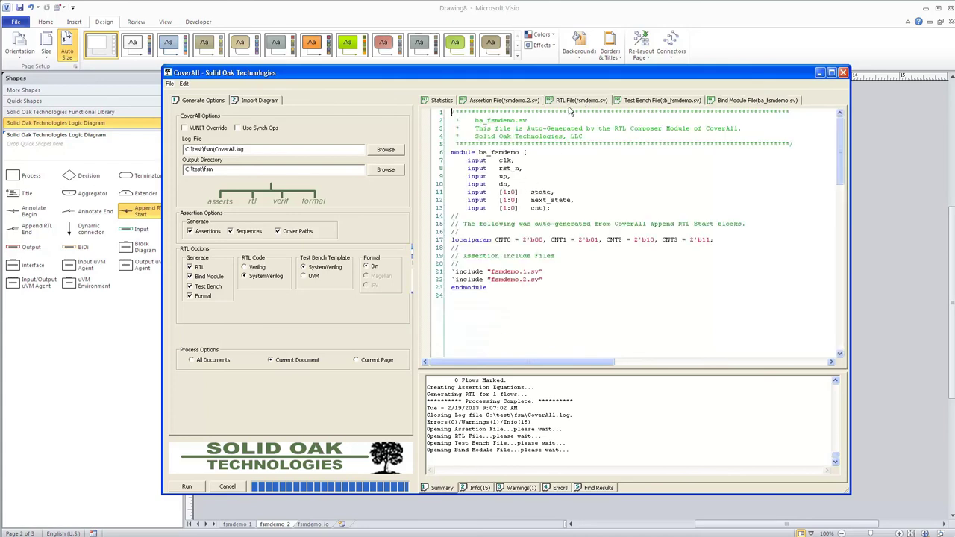
pyautogui.click(571, 102)
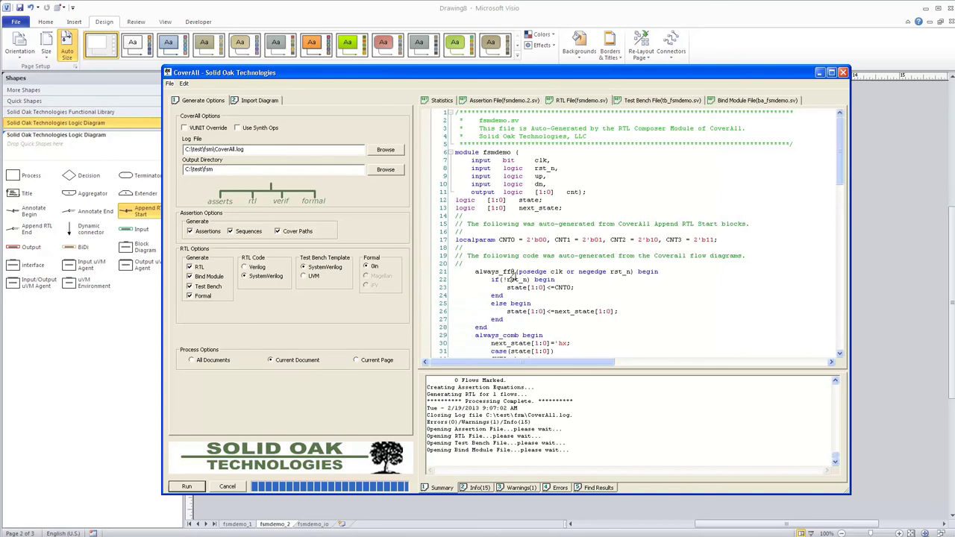